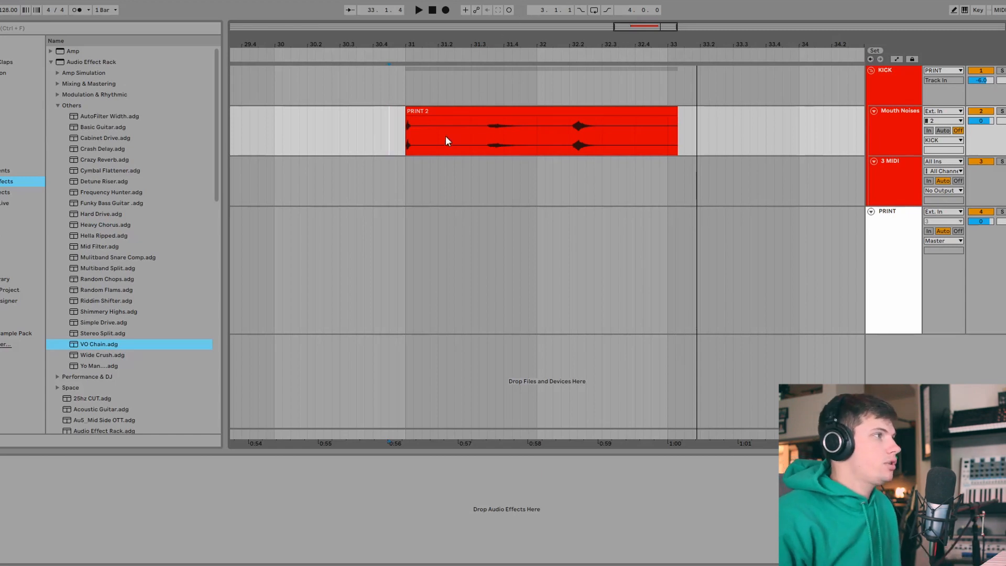
Step: Split the PRINT 2 clip on the Mouth Noises track after the first sound, before the second, and before the third
click(423, 130)
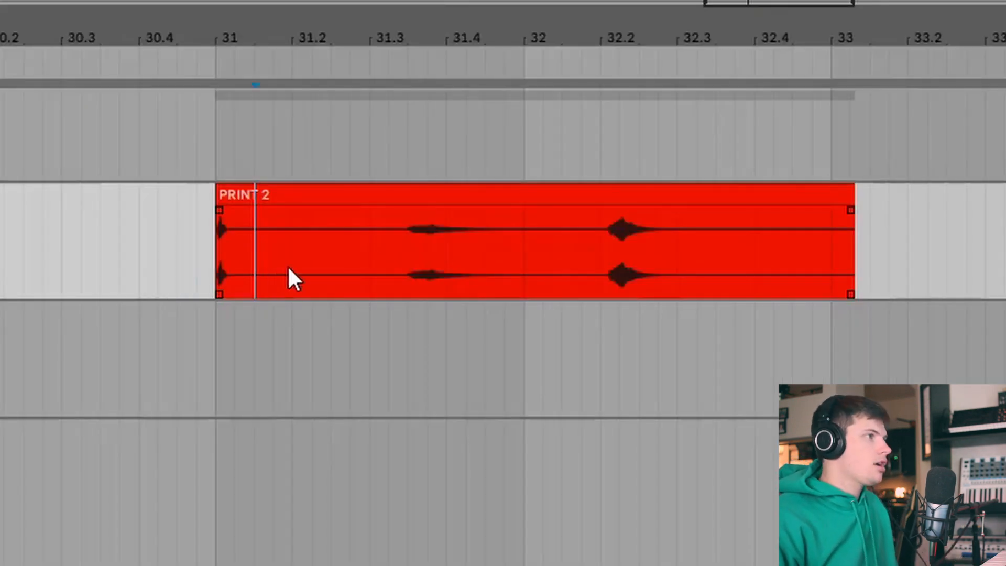
key(ctrl+e)
click(487, 131)
key(ctrl+e)
click(603, 241)
key(ctrl+e)
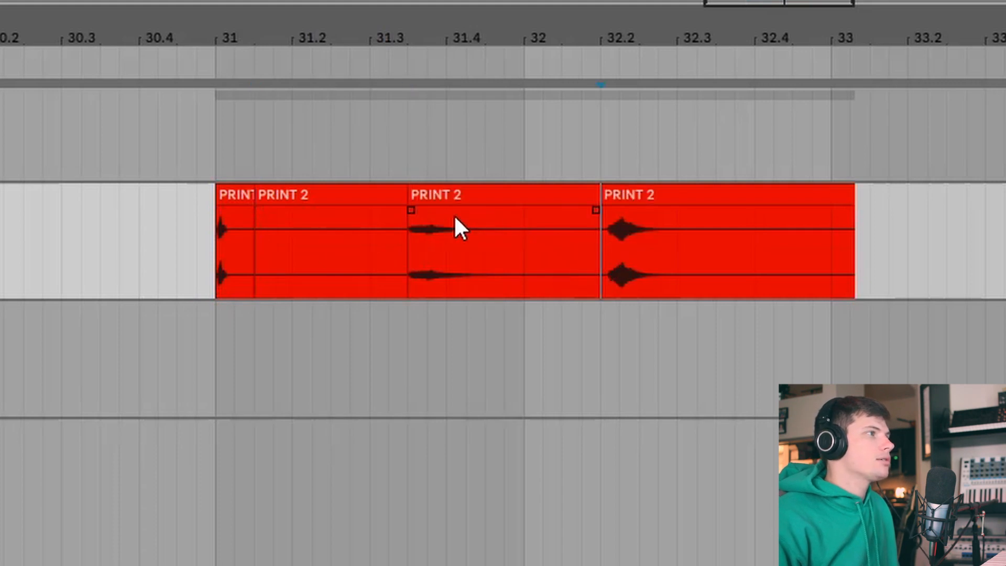
Step: Delete the silent segment between the first two sounds and move the third sound's clip away from the second
click(401, 210)
key(Delete)
click(647, 199)
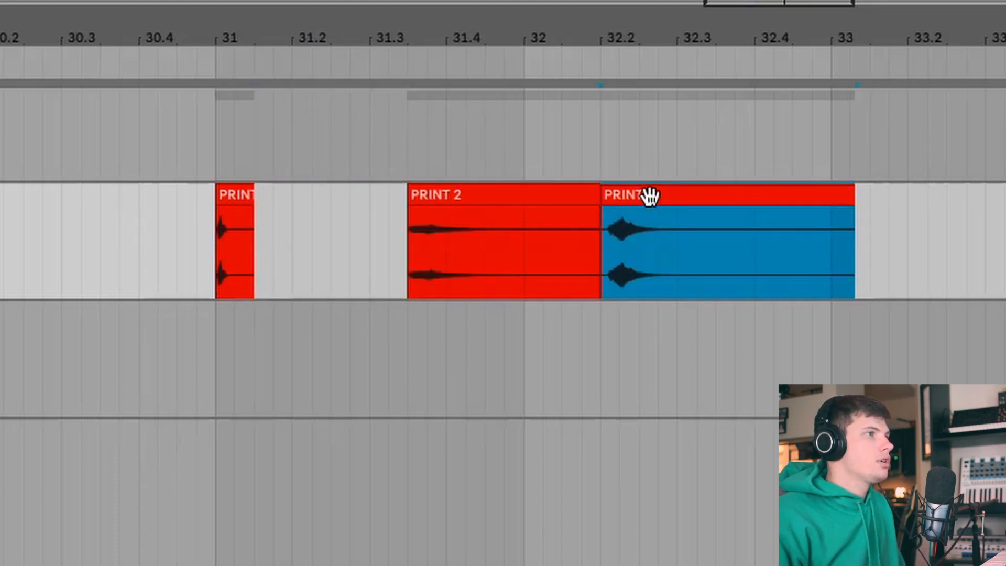
Step: Split the second sound's clip where its waveform dies out and delete the silent tail
click(521, 124)
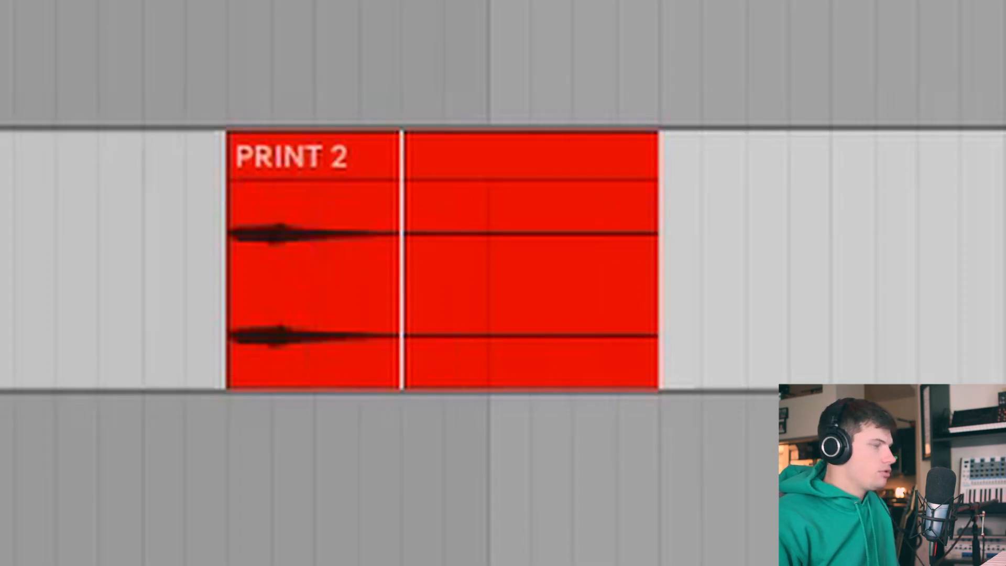
key(ctrl+e)
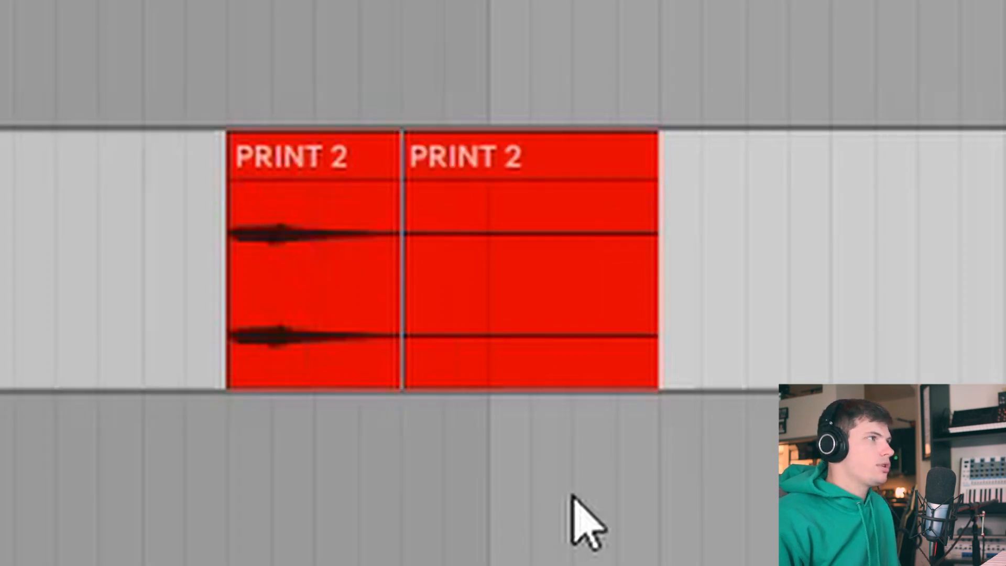
click(497, 175)
key(Delete)
Step: Split the third sound's clip at the end of its waveform and remove the leftover silence behind it
click(774, 127)
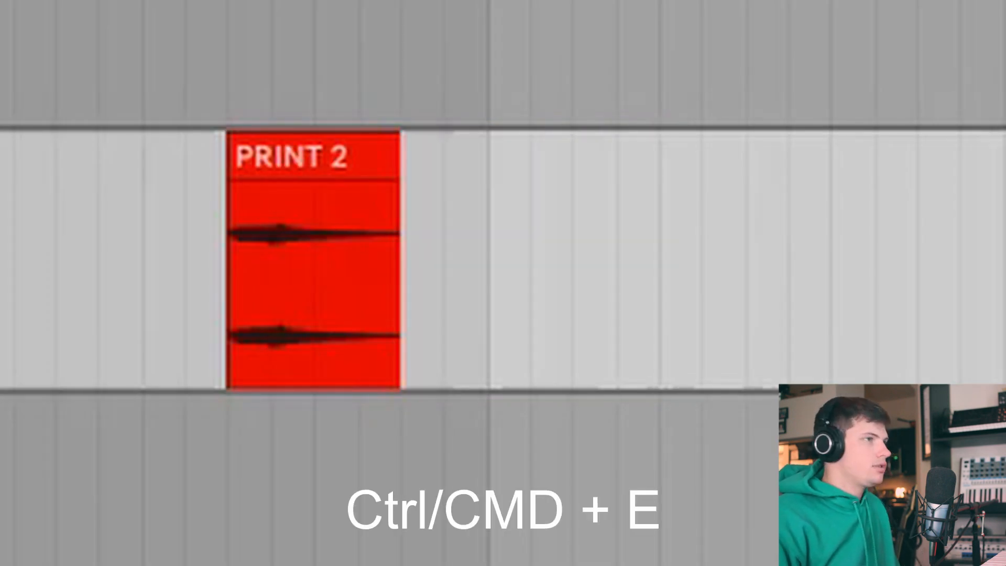
key(ctrl+e)
click(785, 117)
key(Delete)
Step: Trim the silence before the third sound, and move the second and third clips to the starts of bars 32 and 33
drag(730, 35, 728, 84)
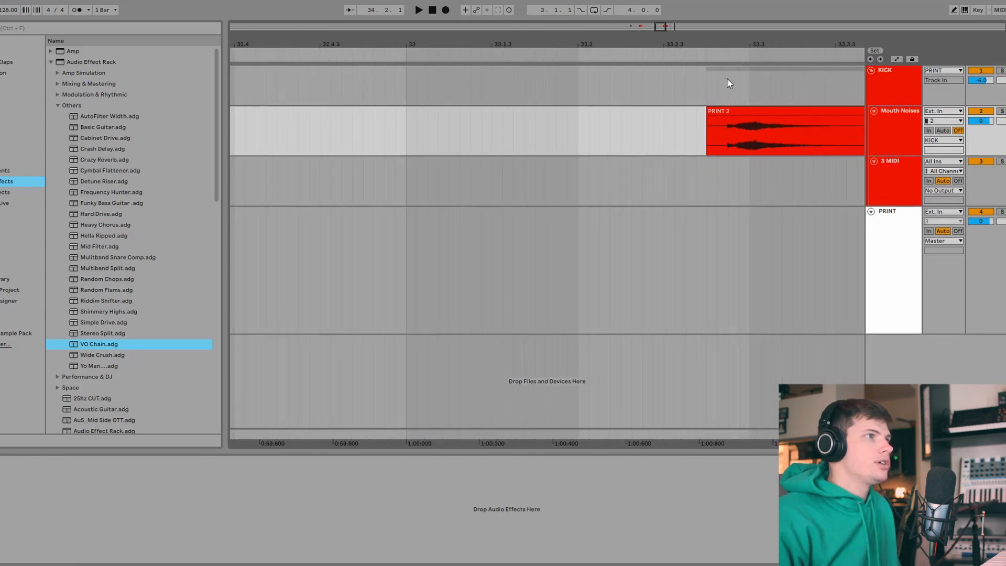
drag(703, 116, 726, 116)
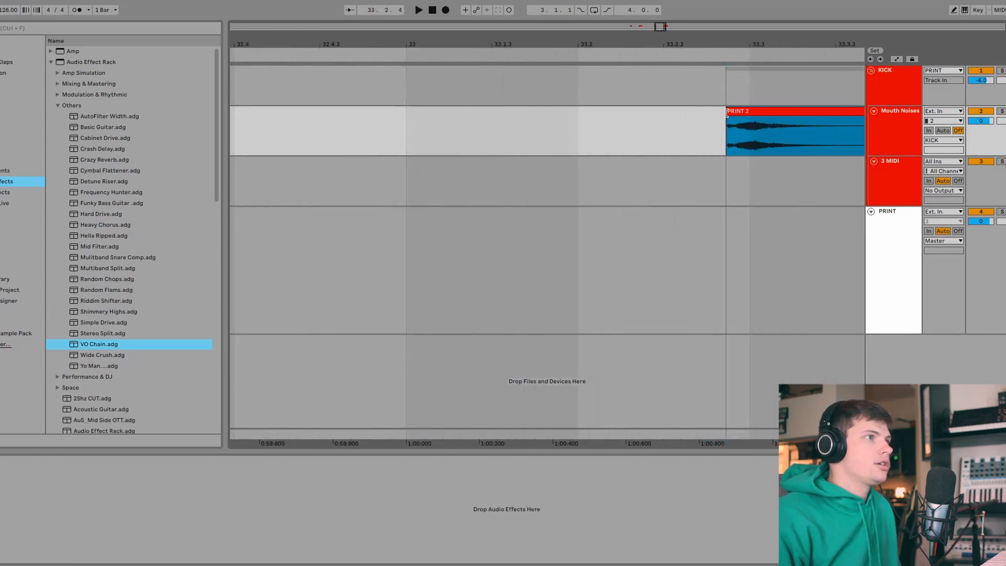
drag(728, 44, 638, 13)
drag(669, 112, 599, 119)
drag(371, 110, 433, 112)
Step: Trim the silence before the first sound's transient and align the shortened clip to the start of bar 31
drag(262, 44, 494, 130)
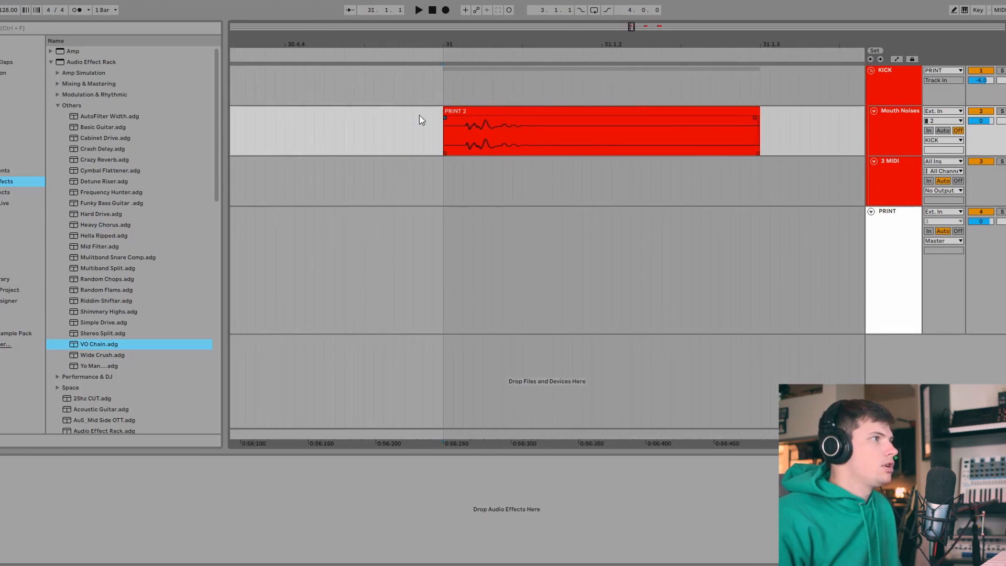
click(446, 113)
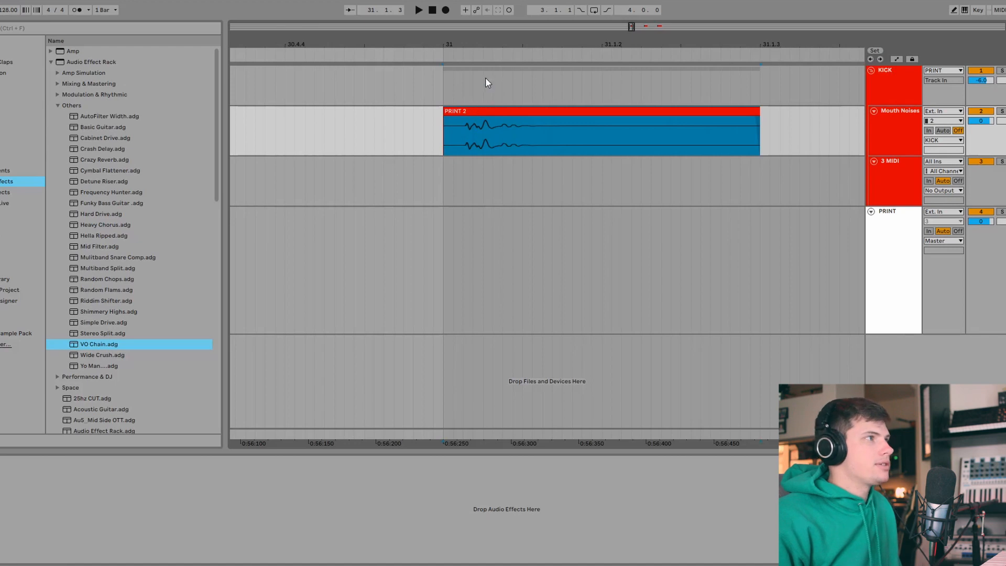
drag(476, 46, 384, 42)
drag(359, 113, 359, 114)
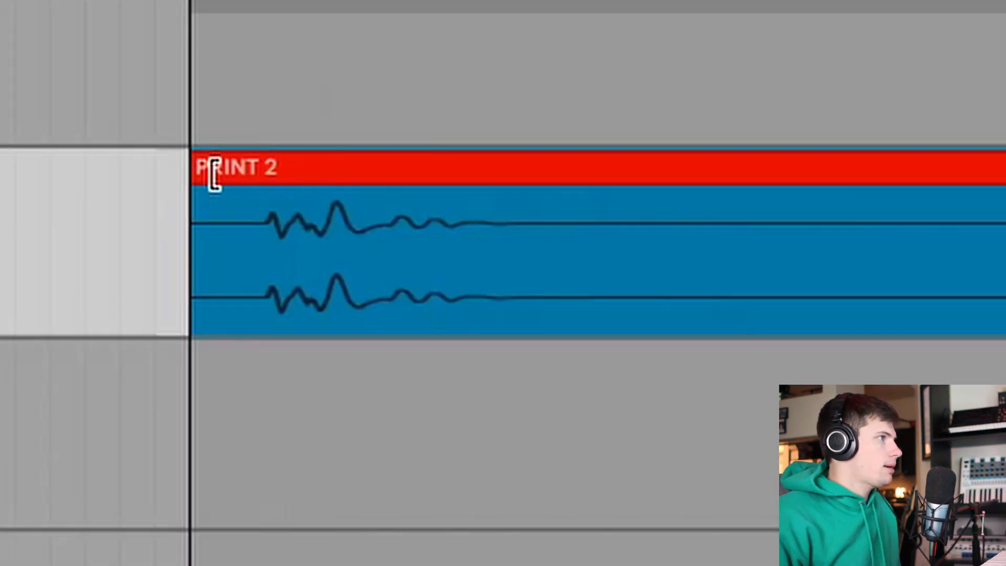
mouse_move(203, 173)
mouse_down()
mouse_move(328, 170)
mouse_move(152, 162)
mouse_move(283, 210)
mouse_move(175, 180)
mouse_move(274, 175)
mouse_move(252, 164)
mouse_move(265, 164)
mouse_move(221, 169)
mouse_up()
mouse_move(421, 51)
mouse_down()
mouse_move(366, 47)
mouse_move(366, 9)
mouse_move(379, 31)
mouse_up()
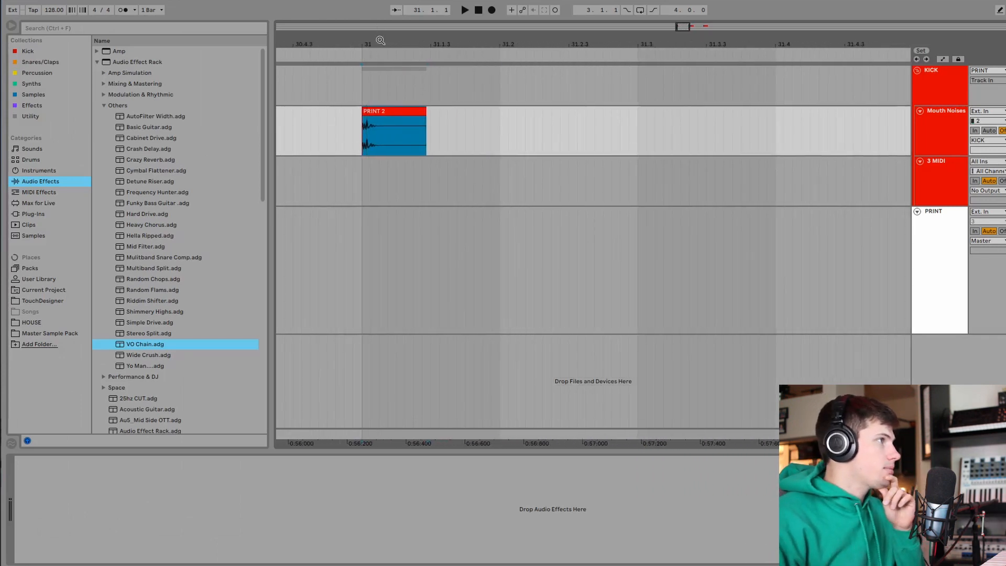
Step: Search the instruments for "oper" and load Operator onto the empty MIDI track
click(365, 172)
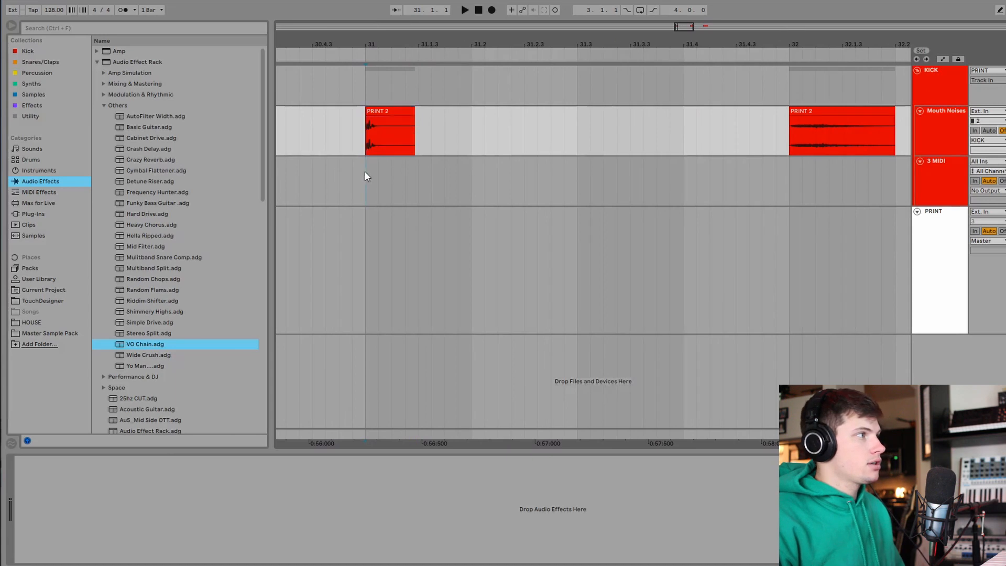
click(366, 172)
click(80, 29)
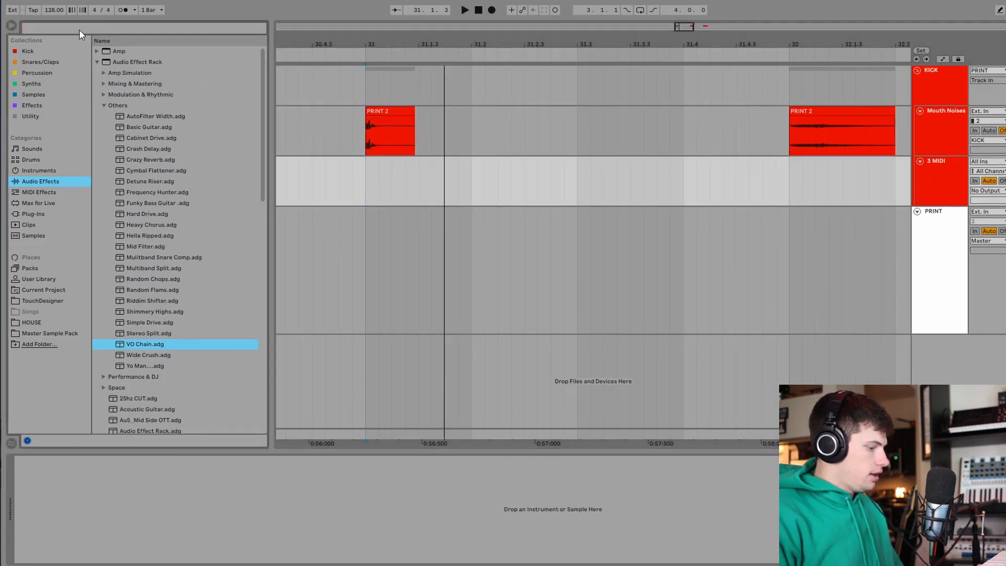
text(oper)
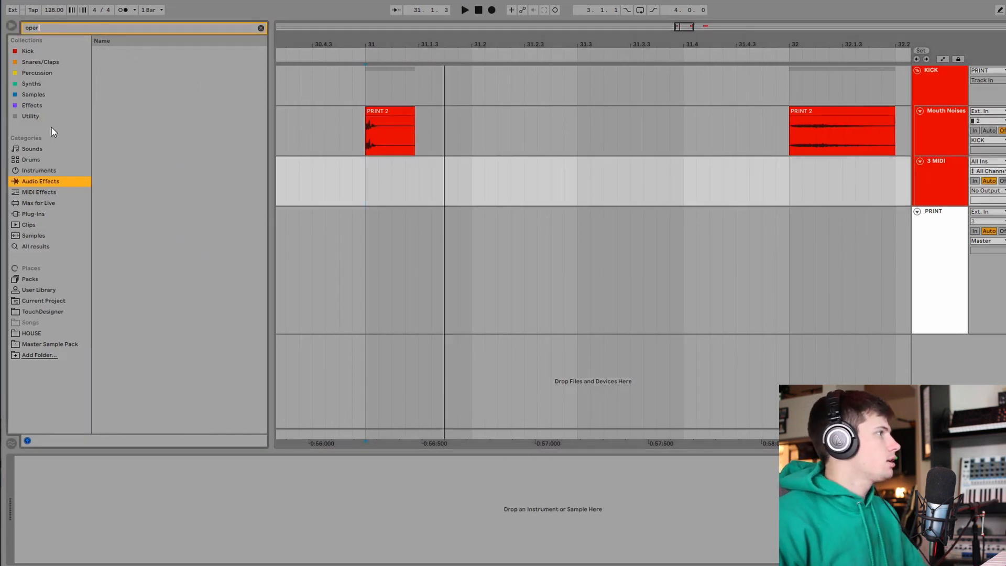
click(41, 171)
drag(126, 62, 164, 76)
Step: Loop the range from 31 to 31.2 on the Operator track and start playback
drag(357, 168, 472, 186)
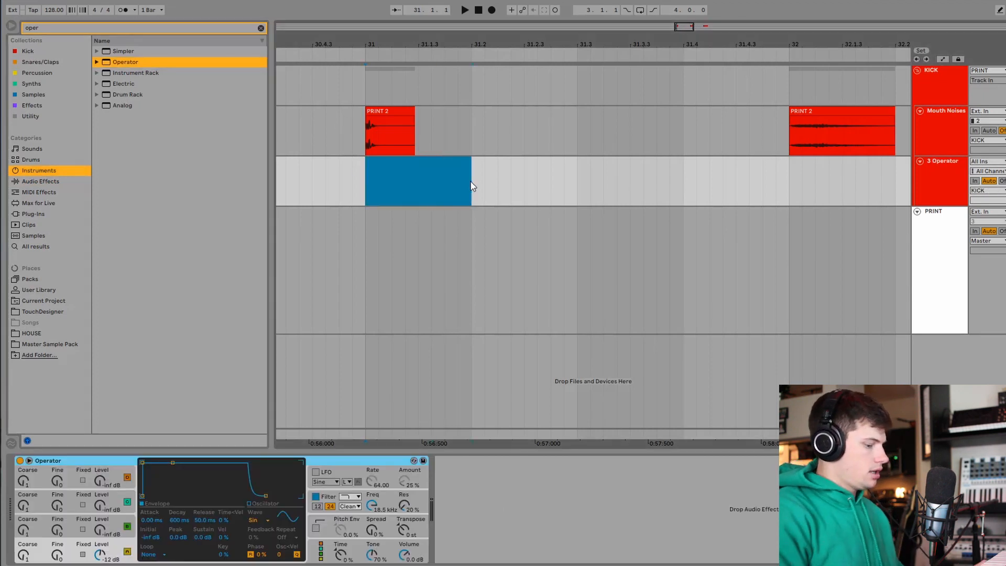
key(ctrl+l)
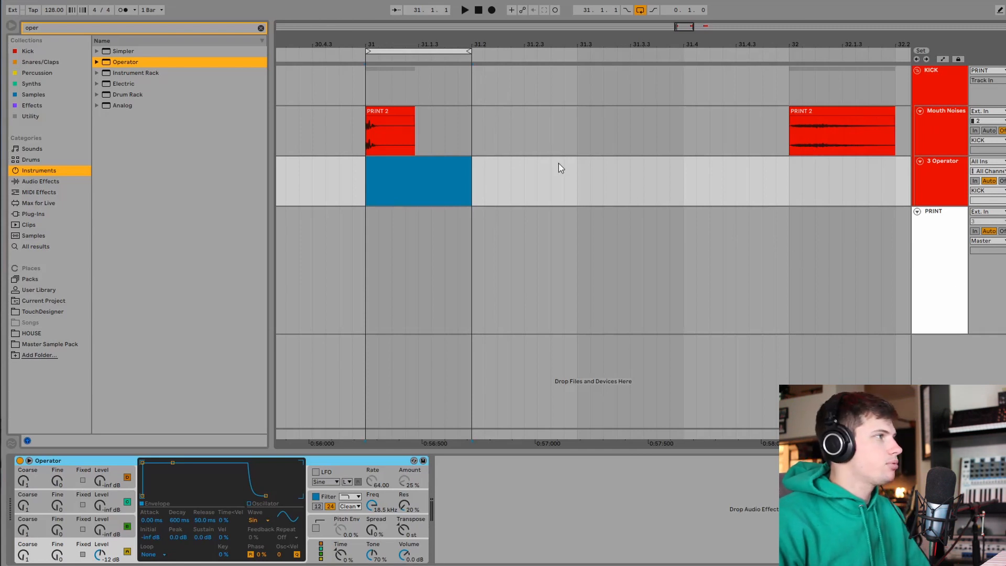
key(space)
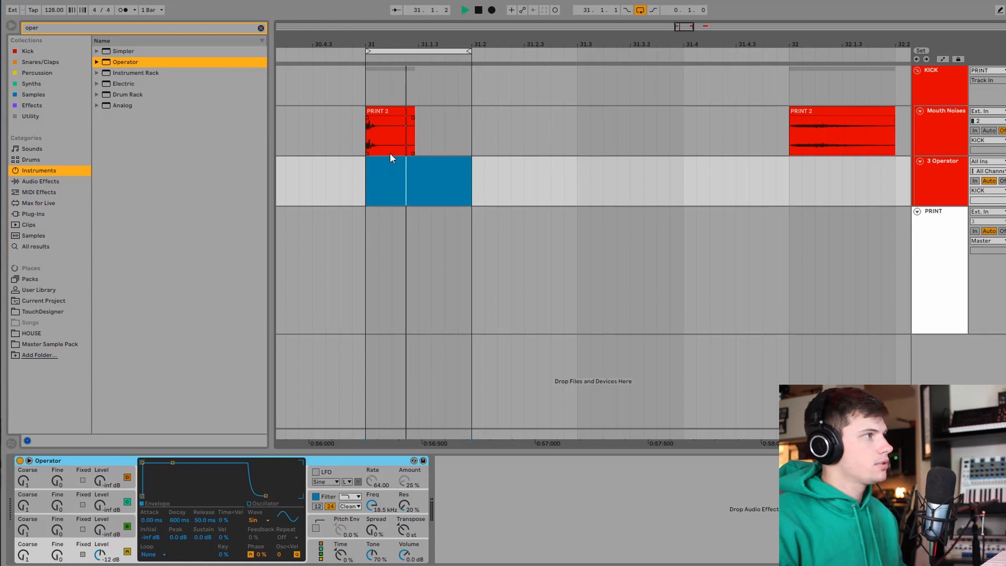
Step: Set the PRINT track's monitoring to In and restart playback to hear the first mouth sound
click(941, 97)
click(975, 231)
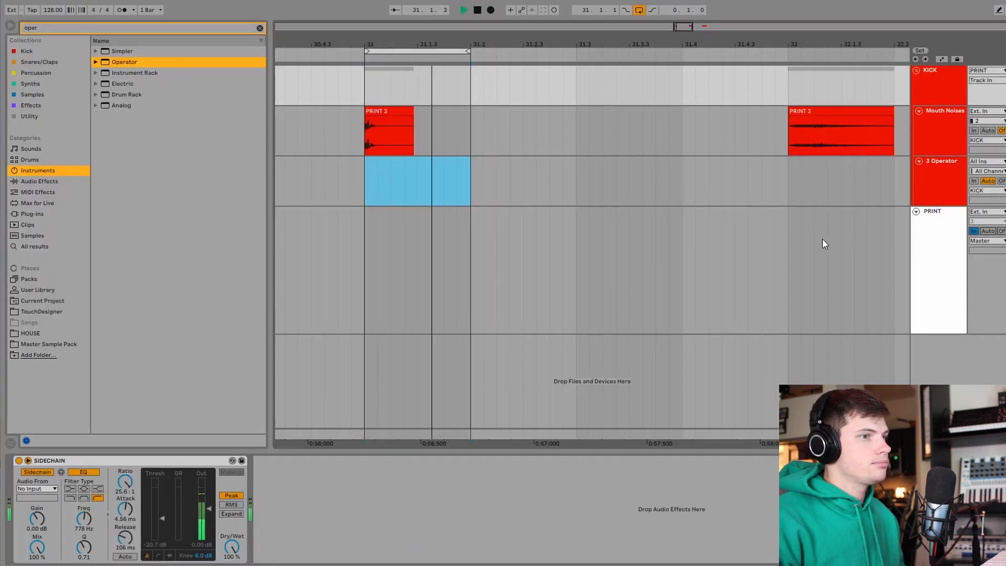
key(space)
key(space)
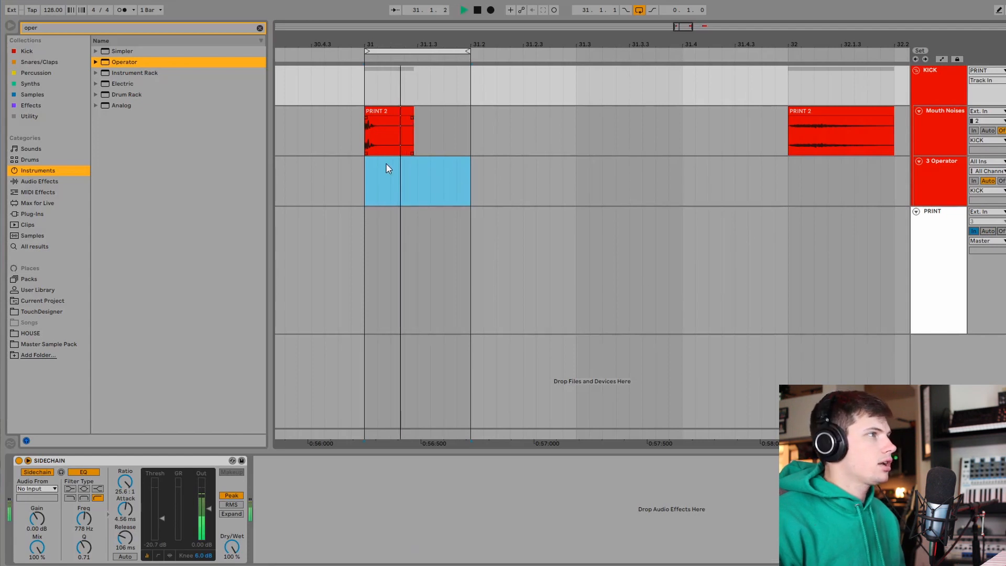
Step: Stop playback and insert an empty MIDI clip on the Operator track from 31 to 31.2
drag(364, 173, 468, 185)
key(space)
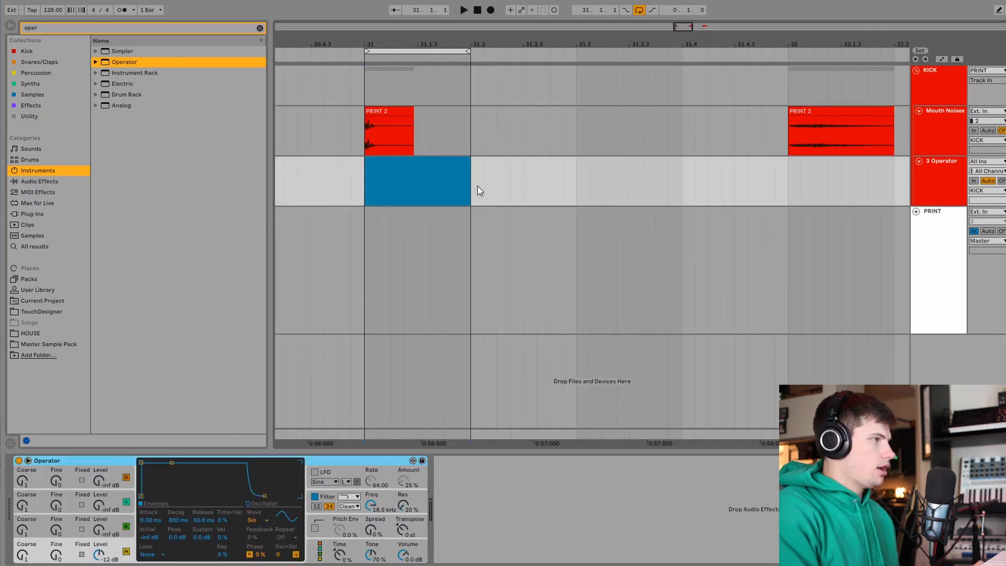
key(ctrl+shift+m)
Step: Add a sixteenth-long G0 note at the start of the new MIDI clip
drag(159, 356, 173, 445)
click(161, 196)
drag(162, 233, 167, 342)
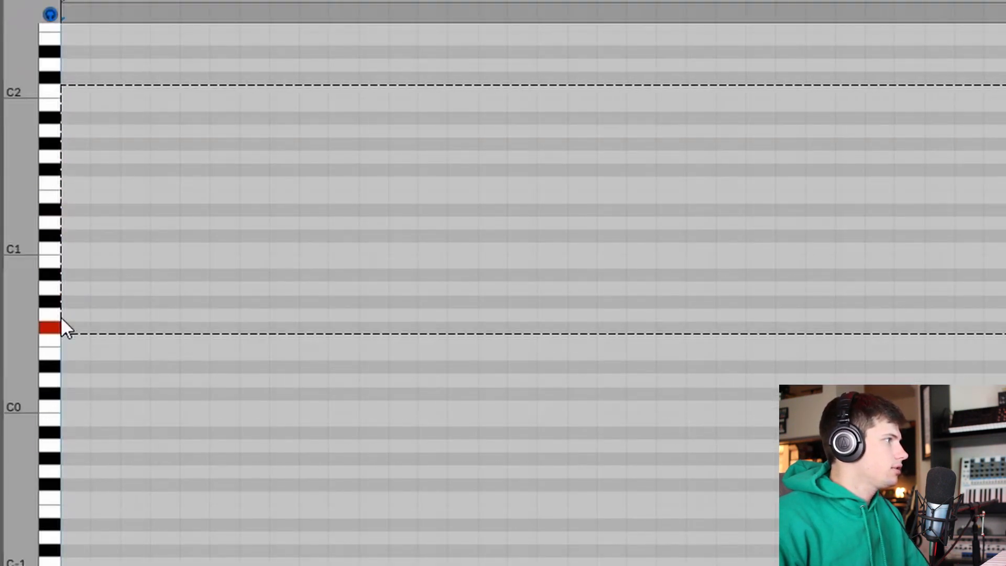
drag(63, 327, 61, 331)
click(56, 292)
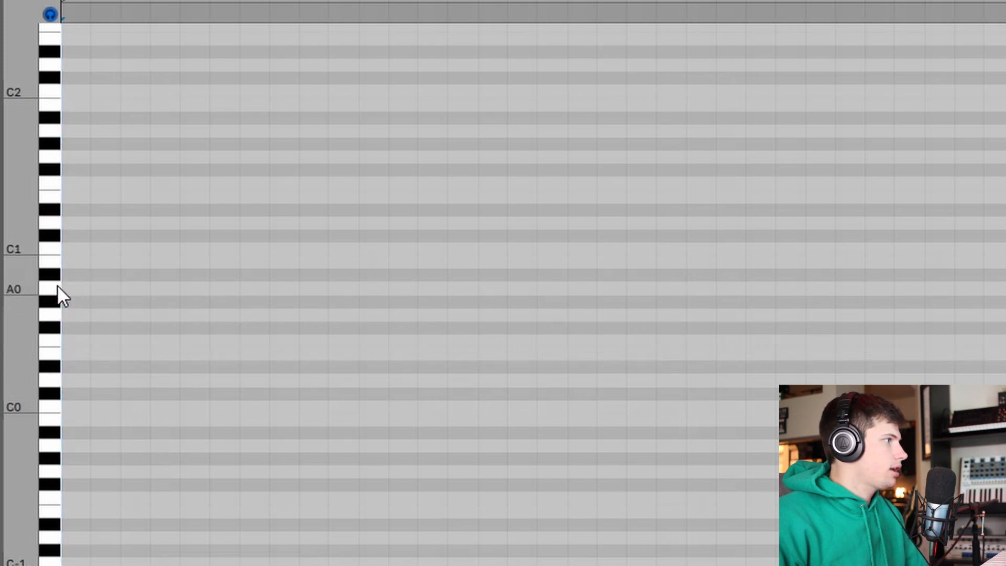
mouse_move(70, 317)
mouse_down()
mouse_move(506, 341)
mouse_move(1004, 341)
mouse_move(402, 343)
mouse_up()
right_click(497, 318)
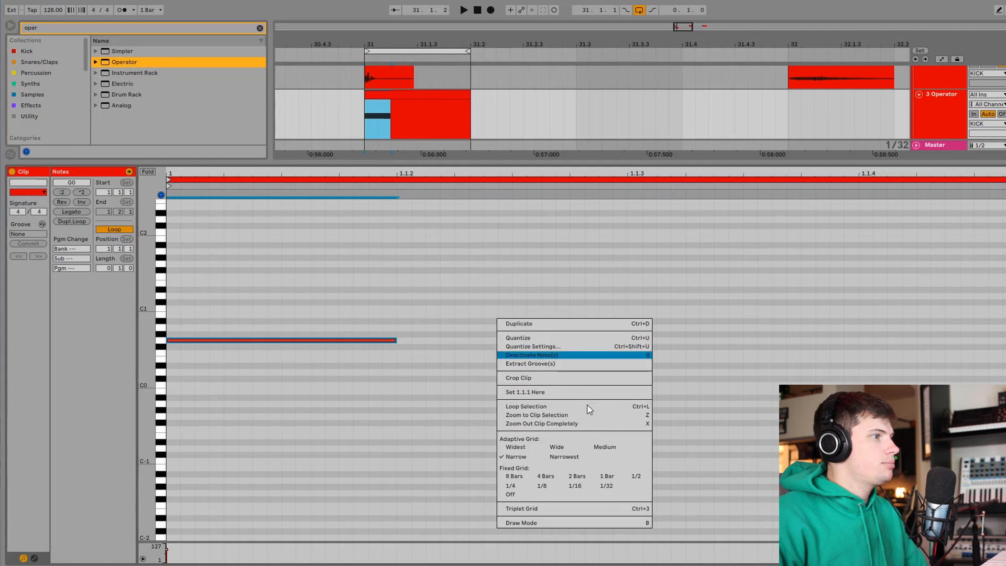
click(694, 310)
double_click(920, 117)
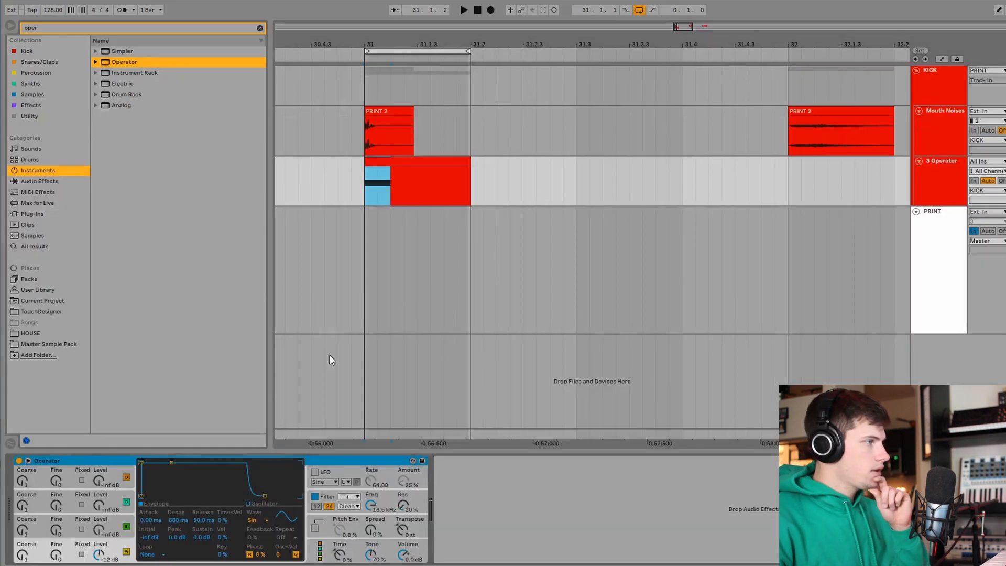
key(space)
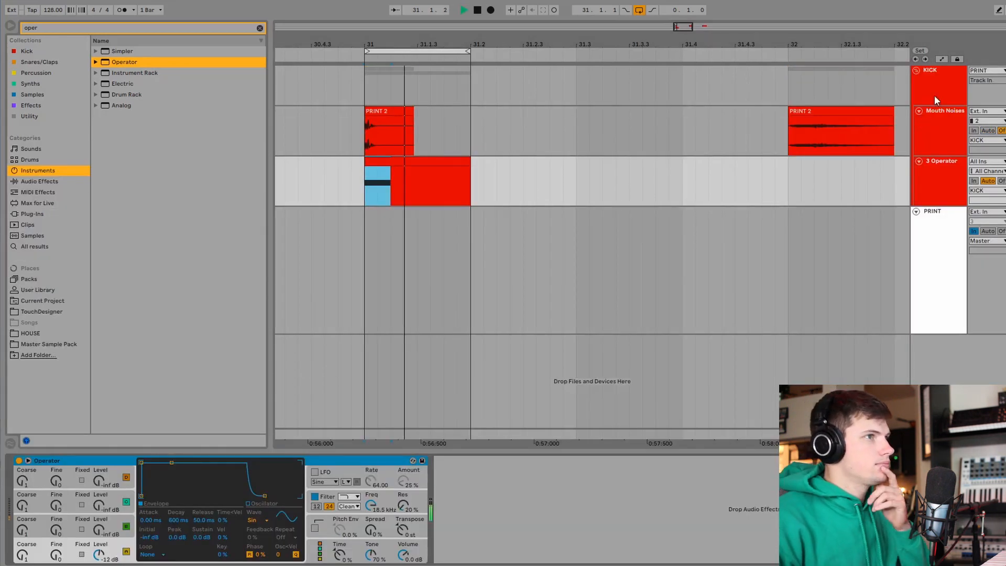
click(478, 10)
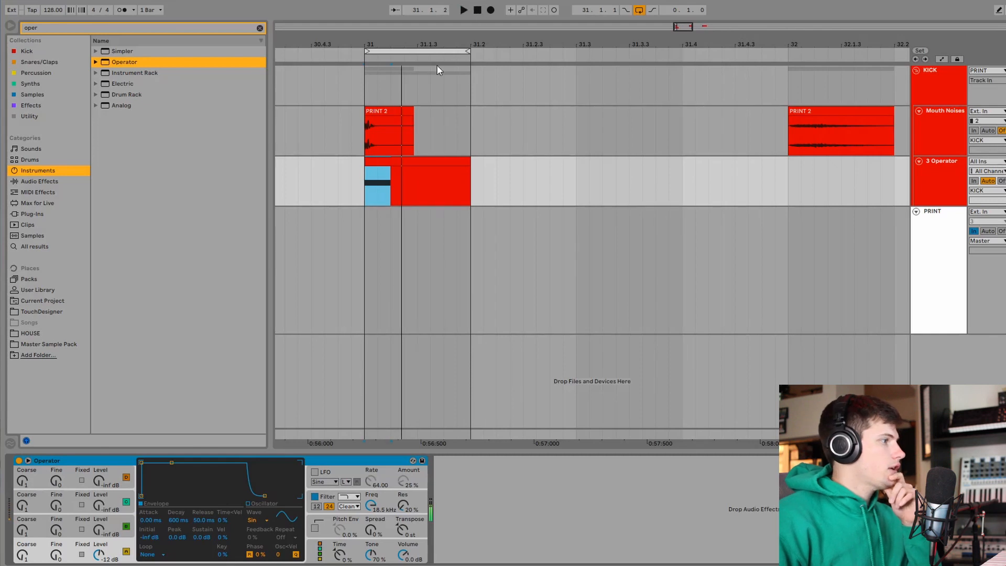
Step: Set oscillator A's release to 146 ms and edit its low-order harmonics with 16 partials shown
click(121, 545)
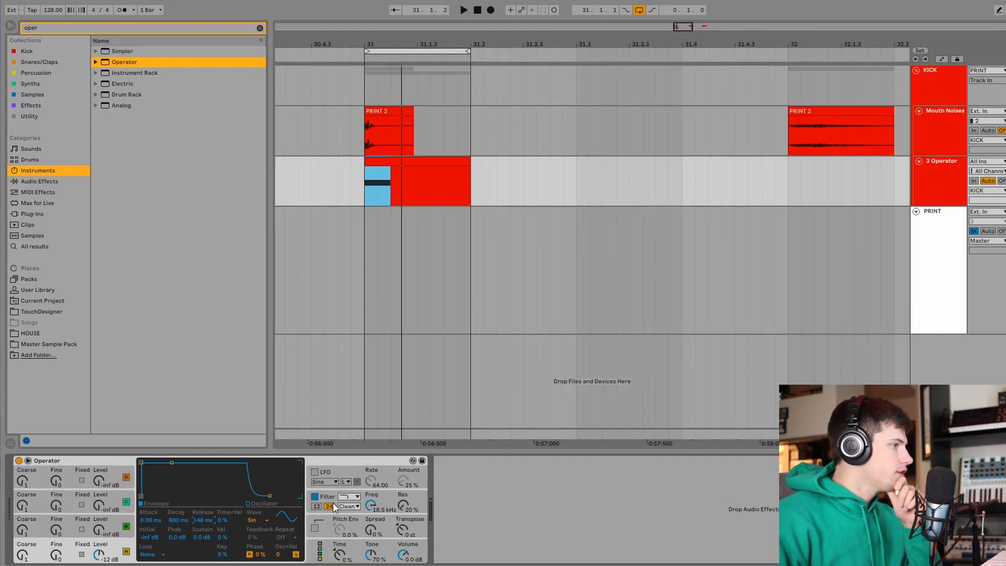
click(346, 520)
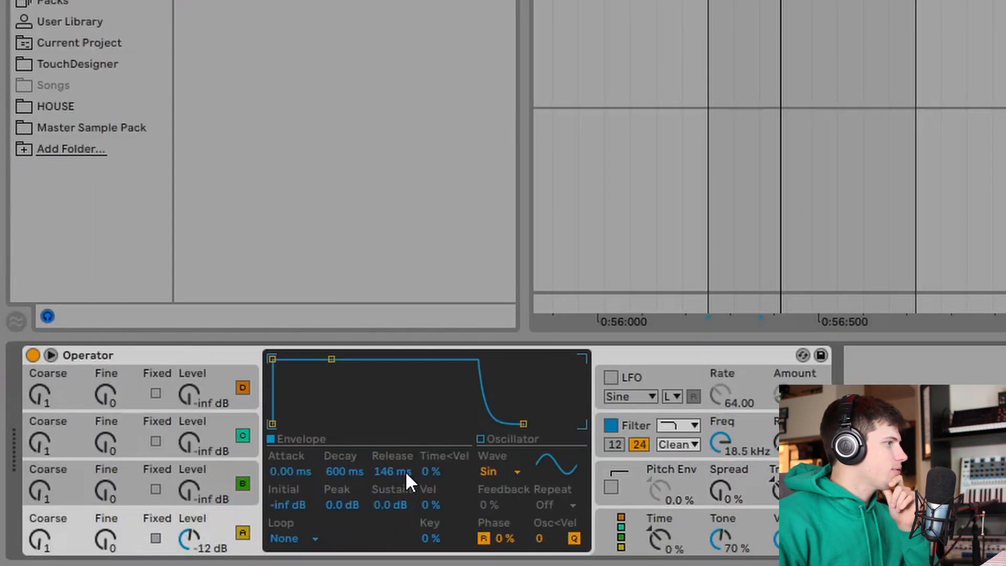
click(567, 471)
click(568, 394)
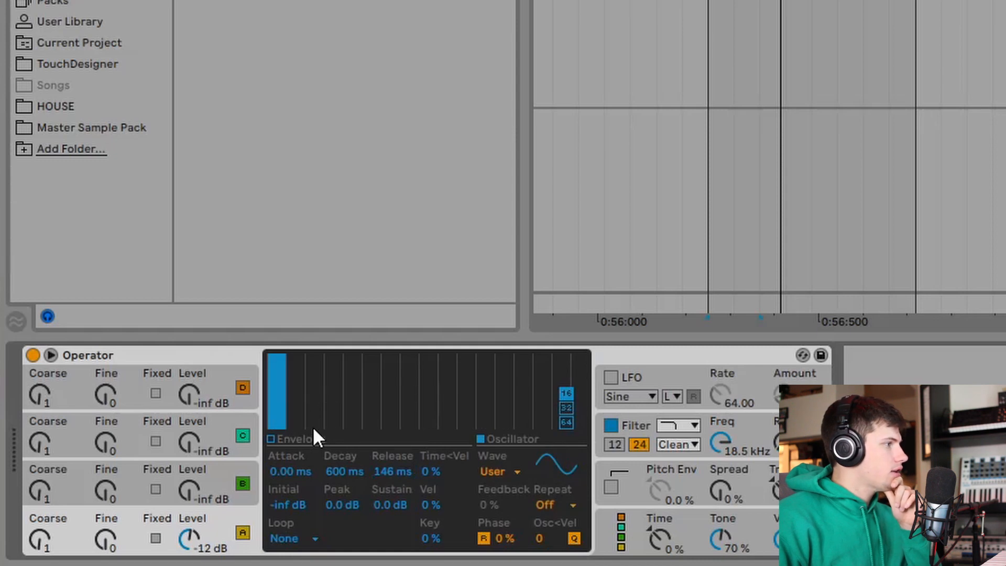
drag(324, 400, 325, 380)
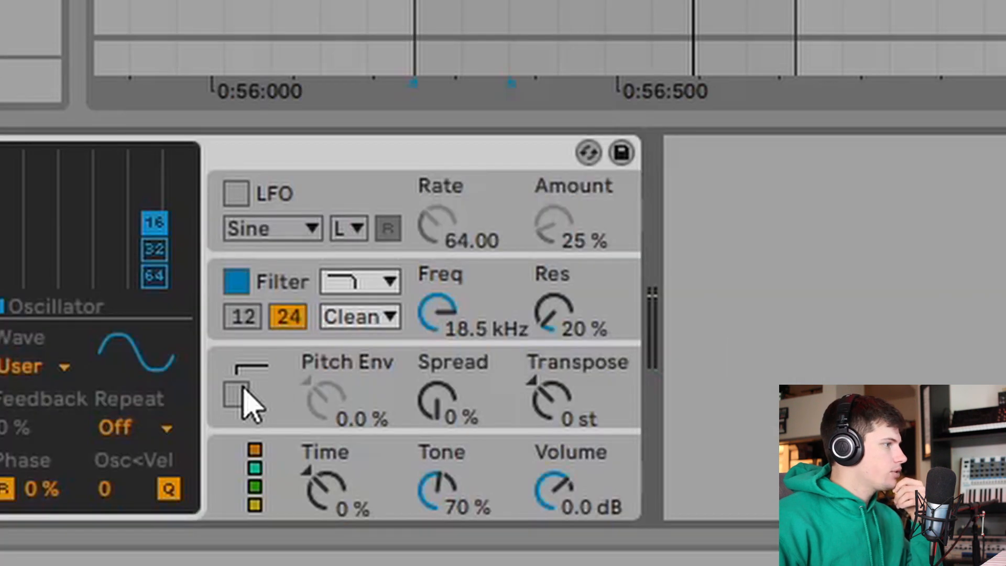
Step: Enable Operator's pitch envelope at 100% with a peak of +34 st and a decay of 80.1 ms
click(238, 393)
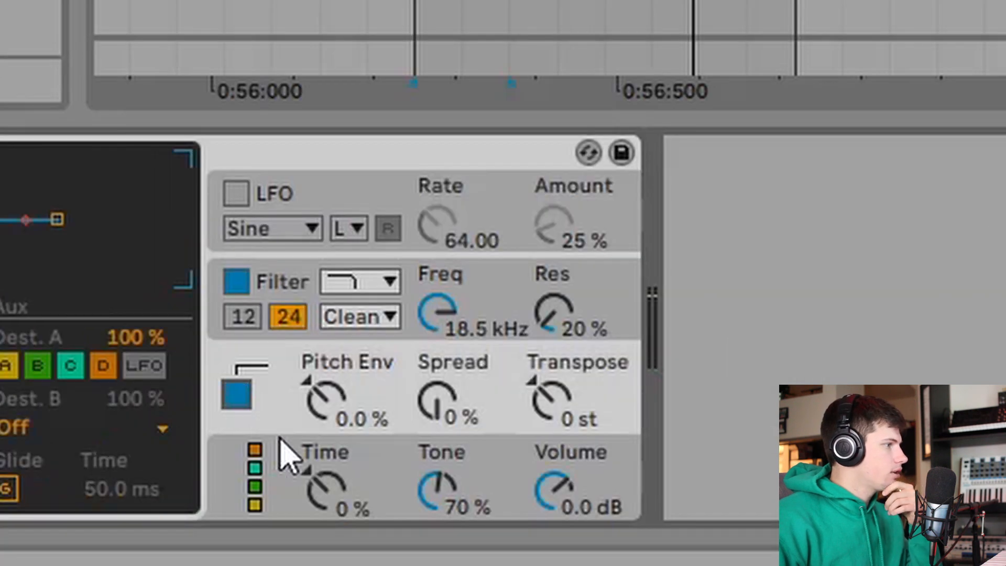
drag(321, 402, 265, 82)
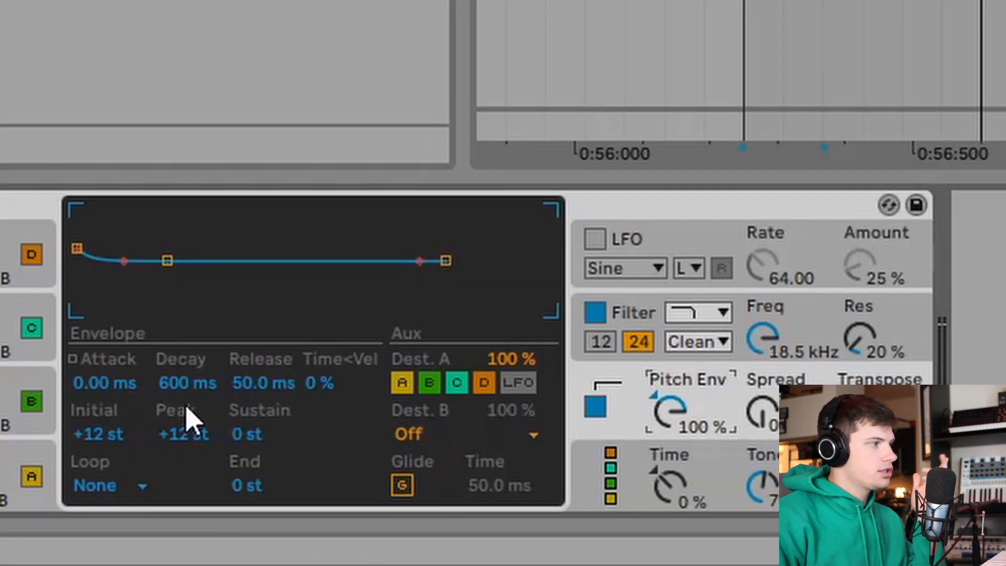
drag(191, 440, 190, 423)
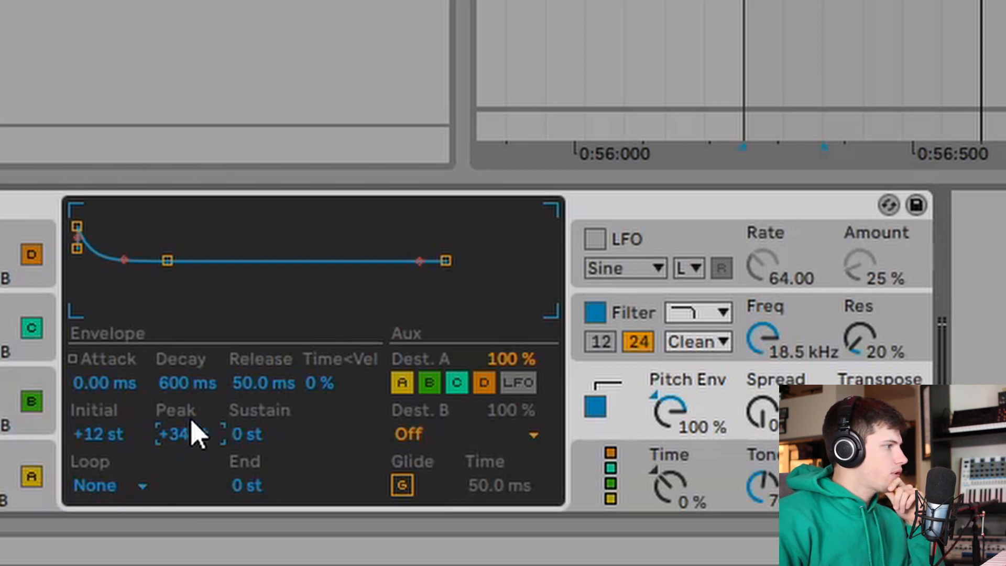
click(198, 385)
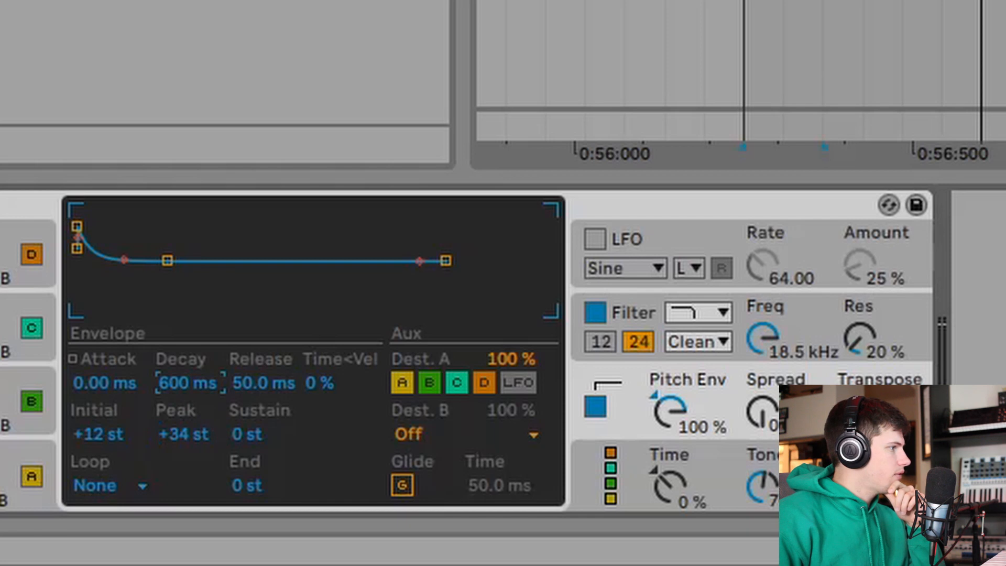
drag(191, 384, 191, 391)
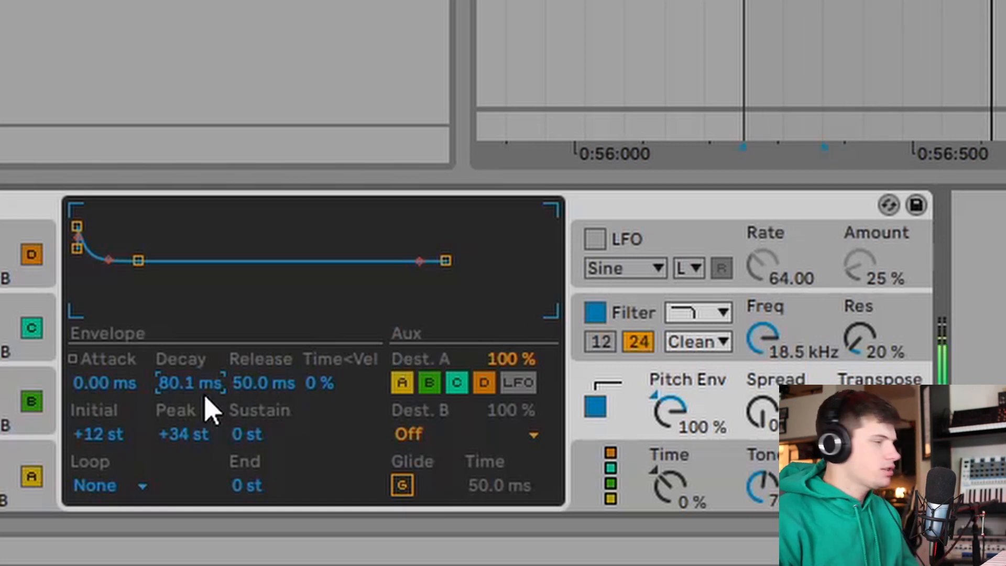
Step: Refine the pitch envelope to a 113 ms decay and +43 st peak, and set oscillator A's level to -9.5 dB
mouse_move(190, 382)
mouse_down()
mouse_move(190, 362)
mouse_move(190, 390)
mouse_move(190, 377)
mouse_up()
mouse_move(212, 422)
mouse_down()
mouse_move(211, 390)
mouse_move(212, 402)
mouse_up()
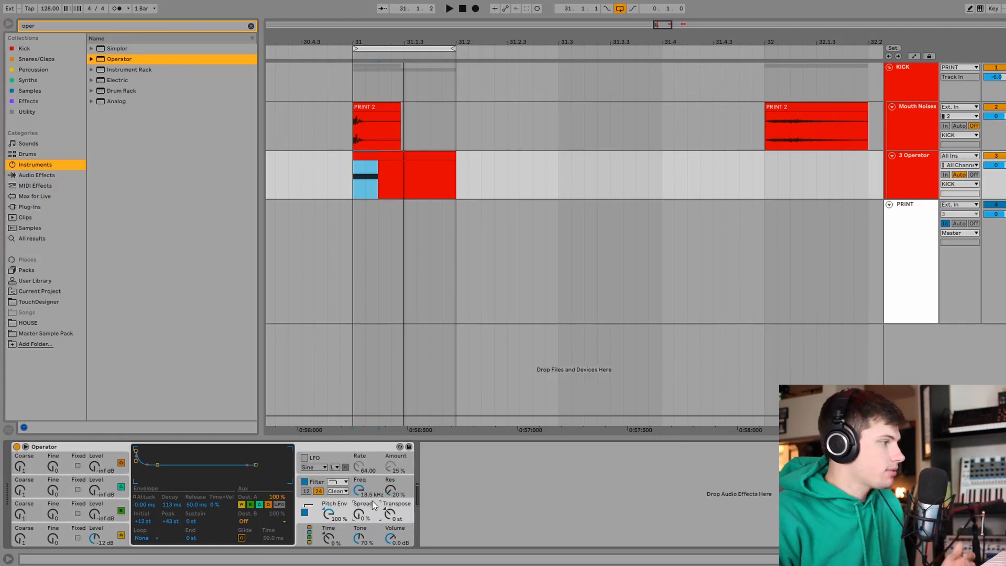
click(102, 538)
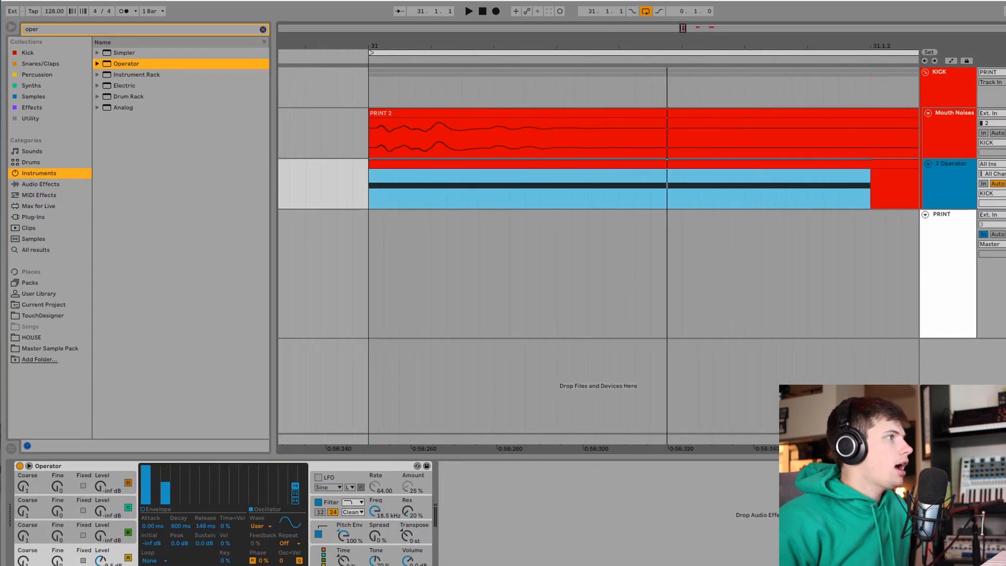
Step: Add a short fade-in to the PRINT 2 clip at bar 31 on Mouth Noises, ending near the waveform's first large peak
drag(370, 63, 369, 31)
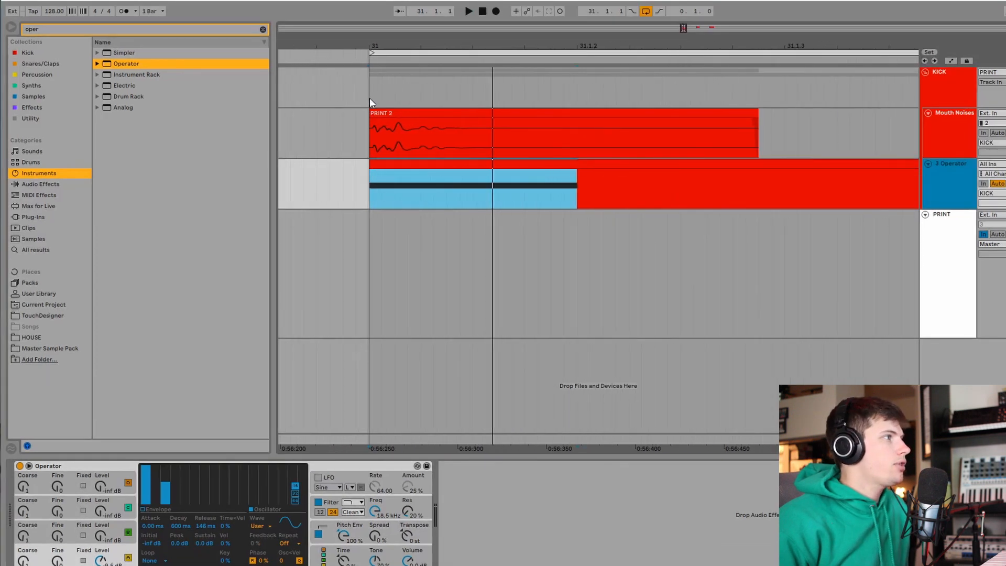
click(538, 113)
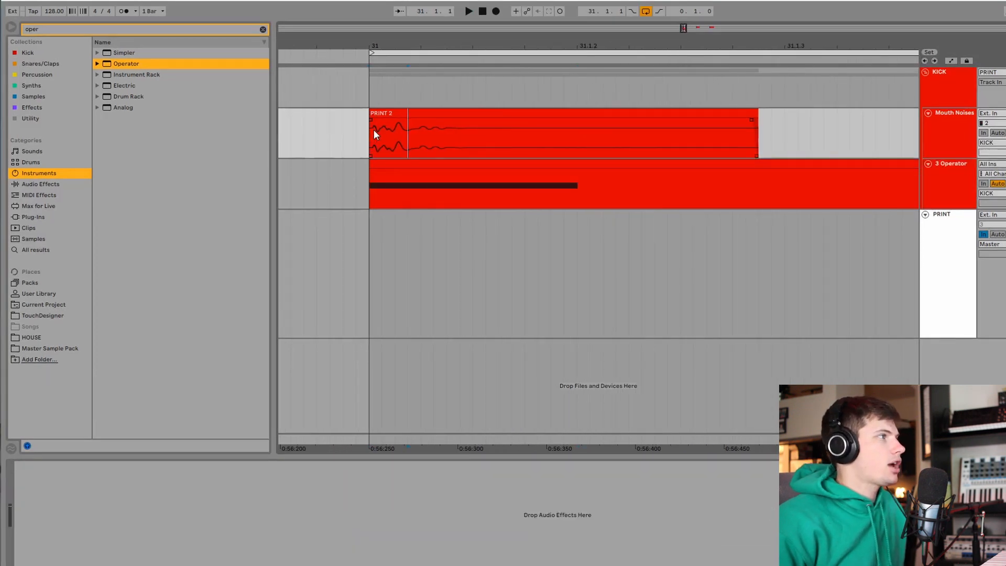
click(378, 113)
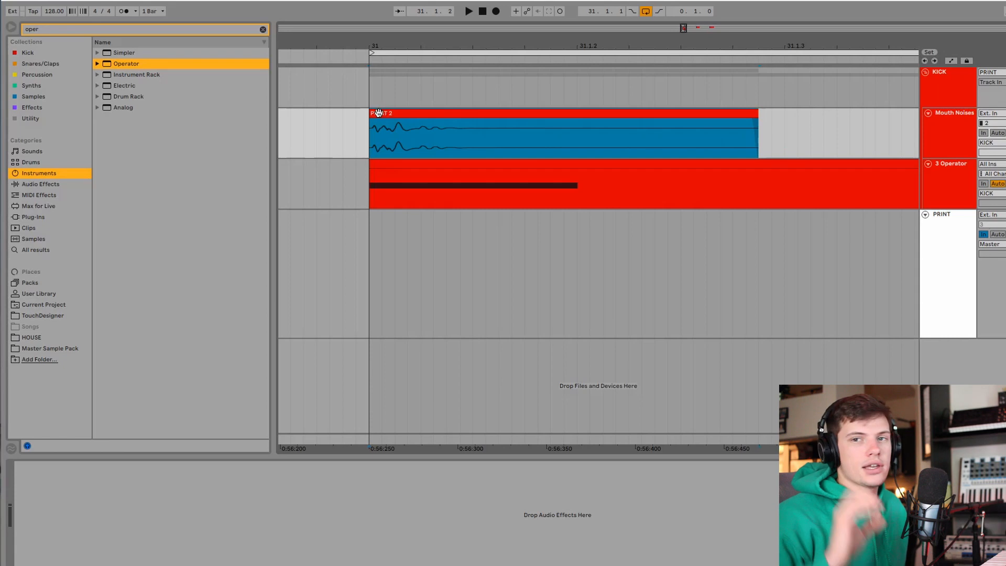
click(375, 152)
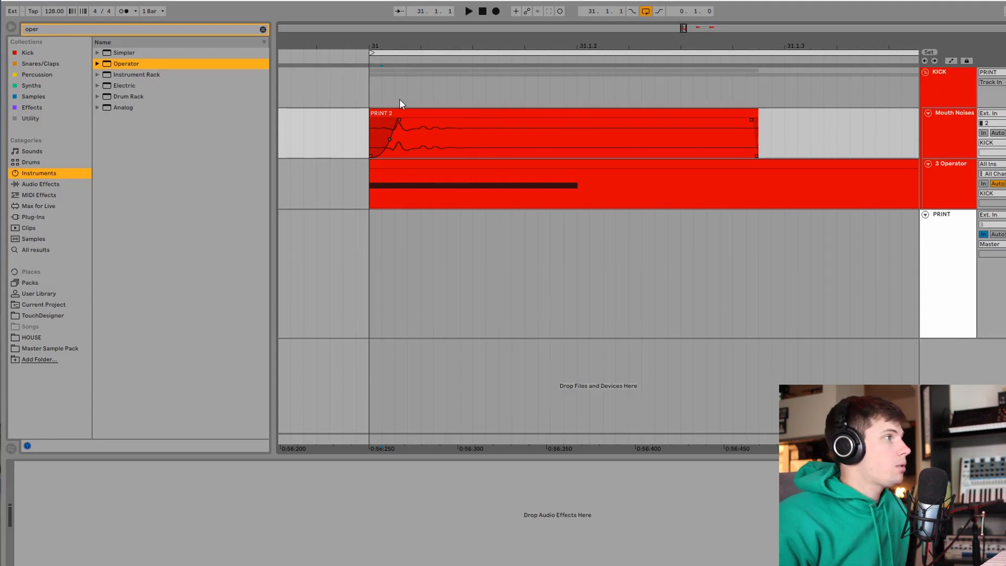
drag(426, 48, 418, 26)
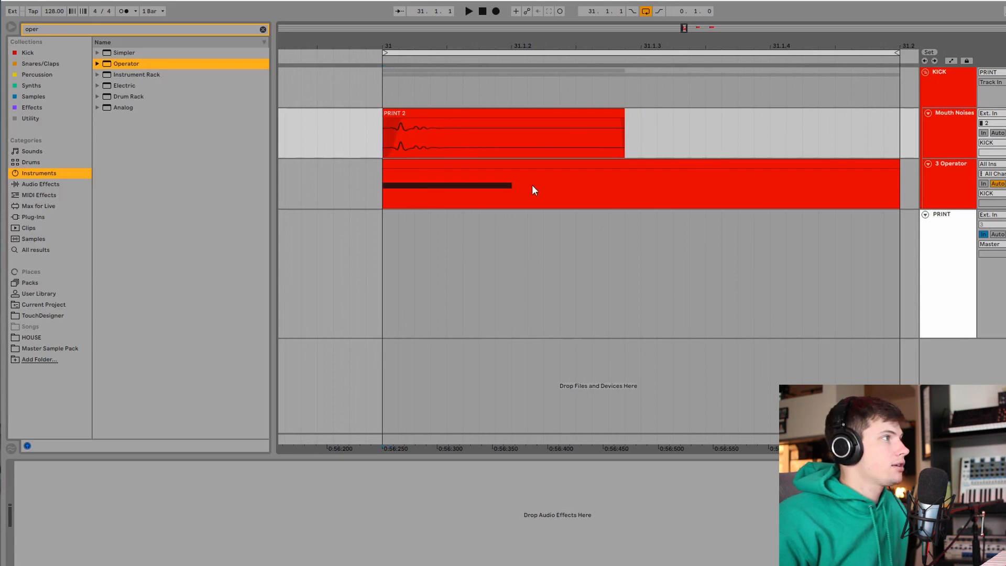
Step: Search the audio effects for eq and add EQ Eight to the Mouth Noises track
click(533, 139)
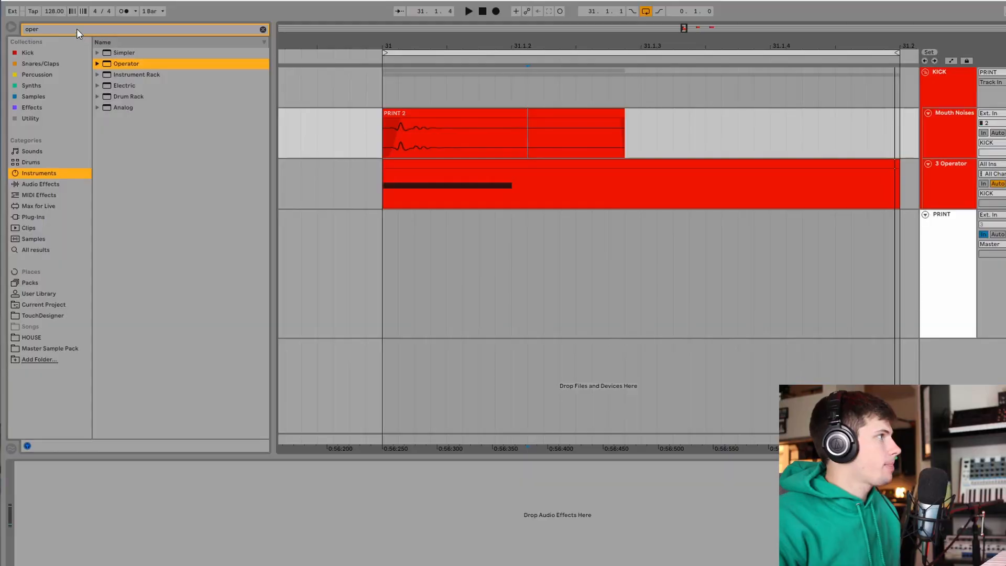
double_click(77, 30)
text(eq)
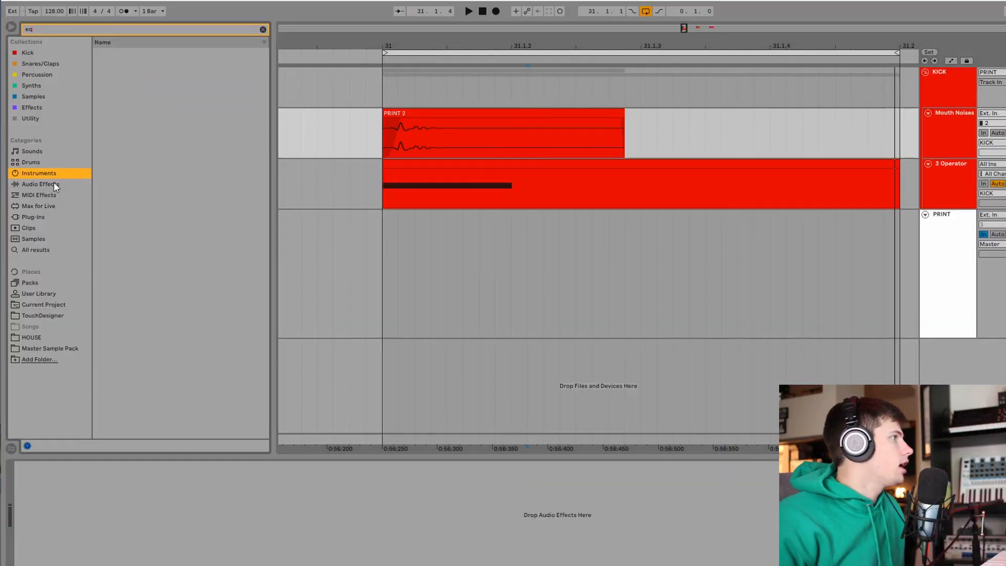
click(54, 185)
drag(130, 97, 169, 475)
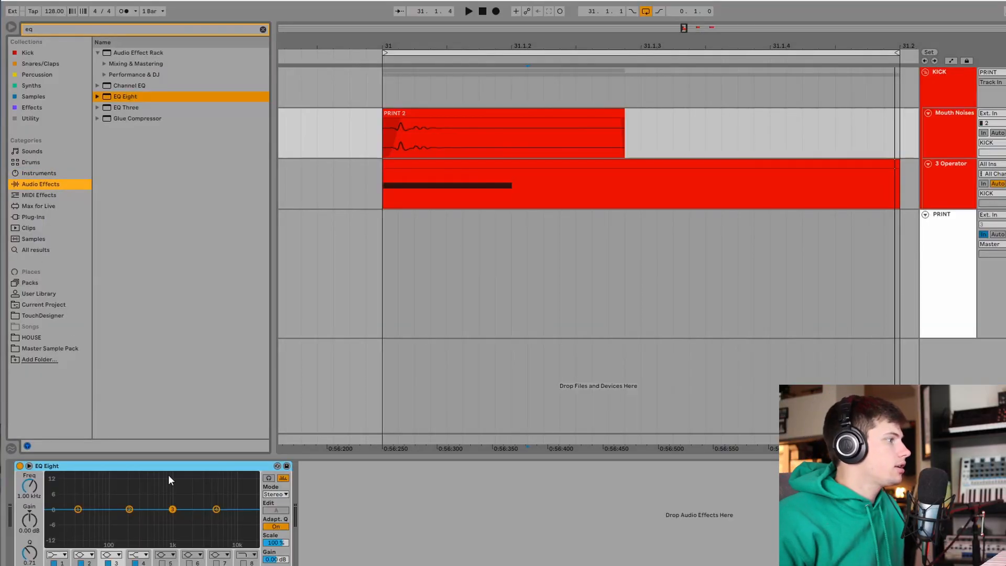
Step: Set EQ Eight's first band to a low cut at 383 Hz and raise its output gain to 8.63 dB
click(62, 555)
click(56, 495)
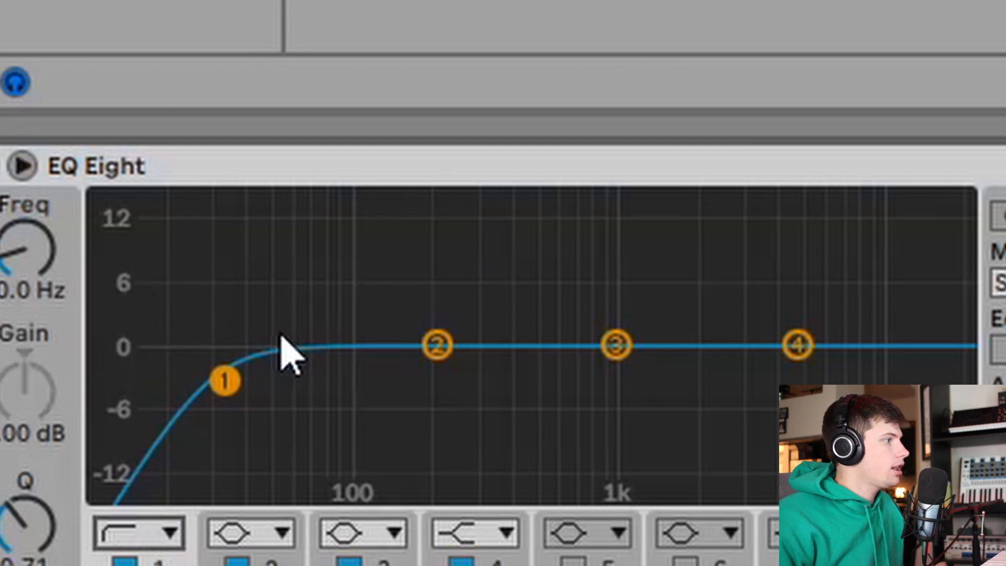
drag(358, 371, 510, 384)
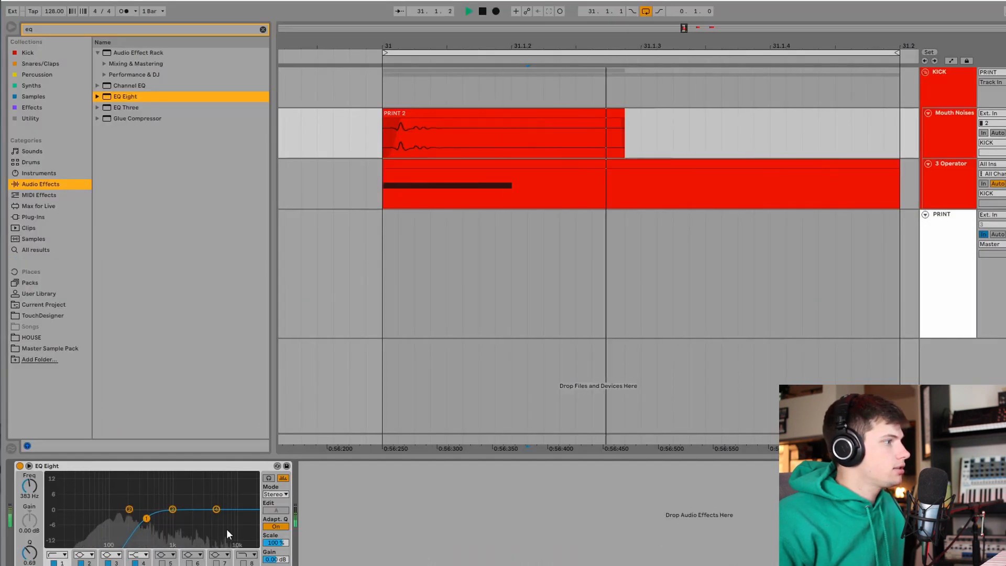
key(space)
drag(275, 559, 275, 532)
key(space)
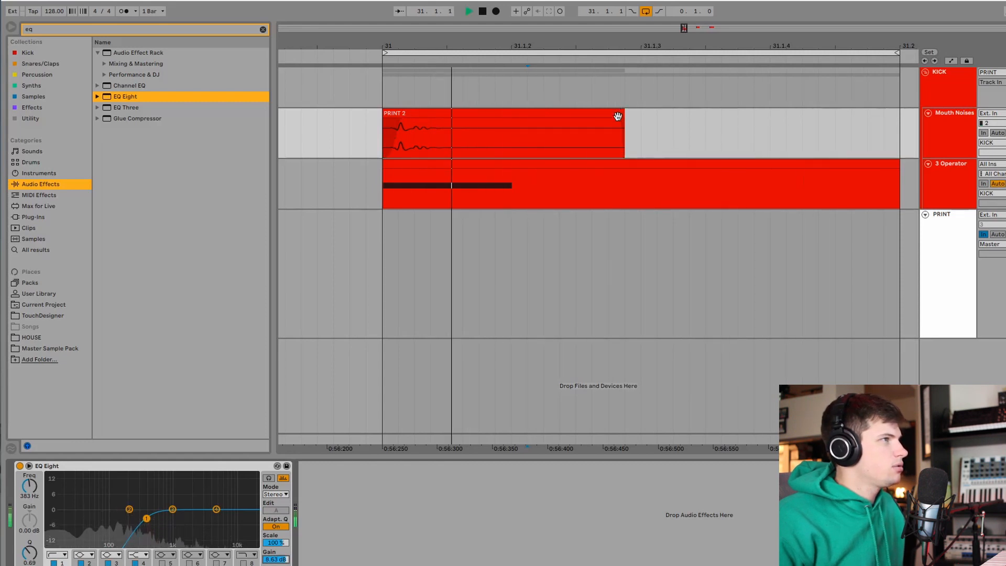
Step: Play the loop and check how the filtered mouth noise and the Operator note sound and line up together
key(space)
click(956, 170)
key(space)
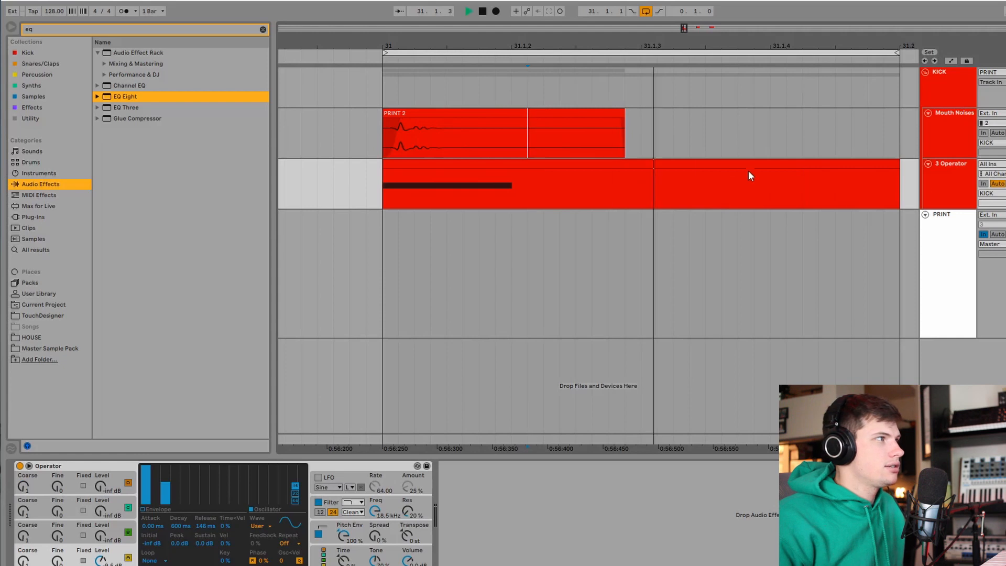
key(space)
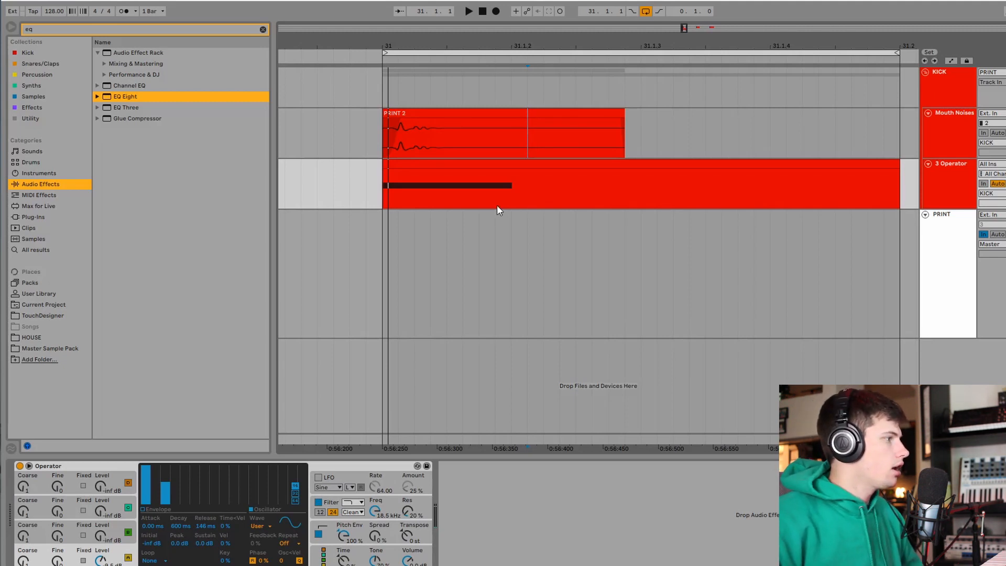
mouse_move(403, 45)
mouse_down()
mouse_move(492, 125)
mouse_move(461, 123)
mouse_up()
click(493, 127)
key(space)
key(space)
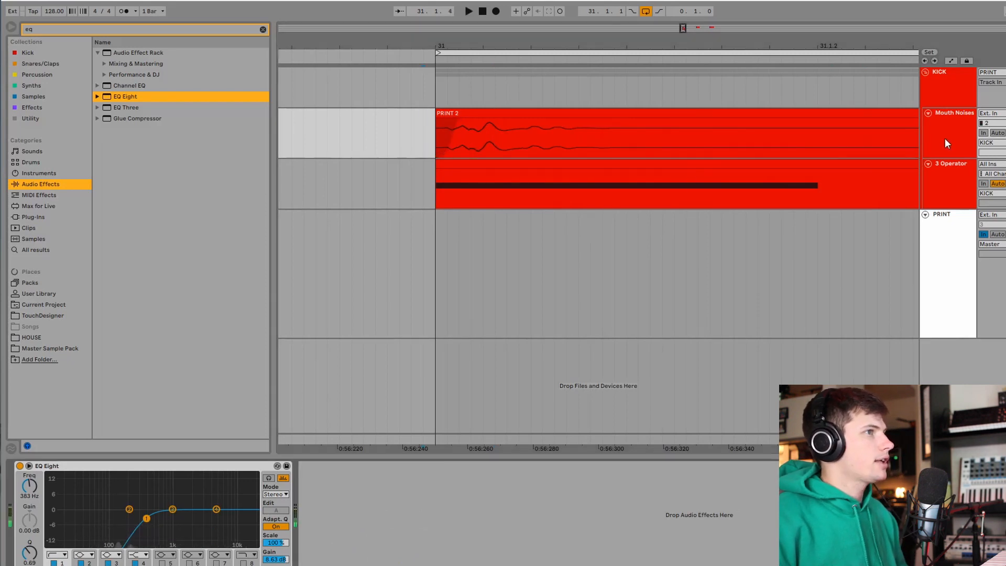
Step: Set Operator's oscillator B to coarse 2 at -14 dB and shape its envelope into a short decay
click(947, 178)
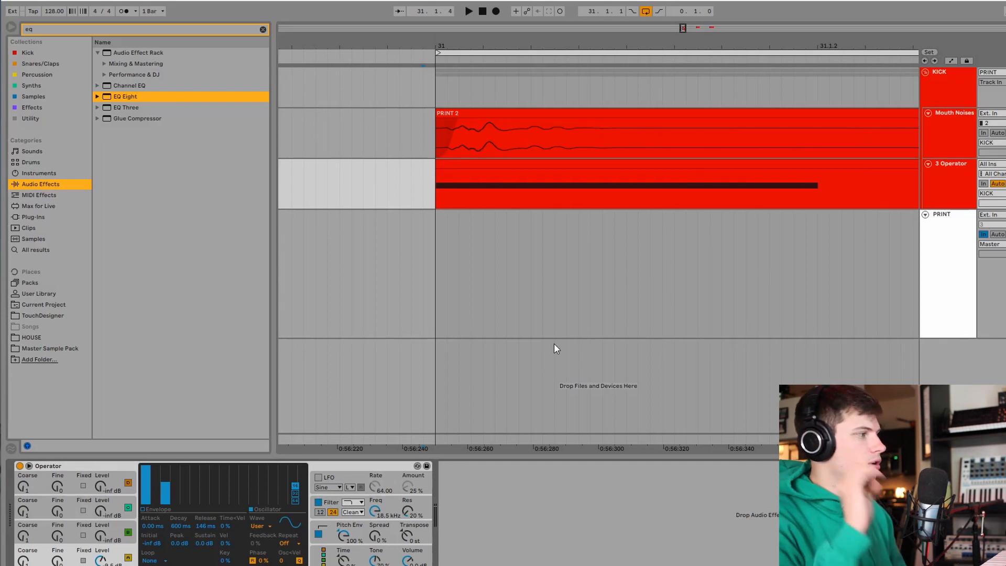
drag(98, 524, 97, 512)
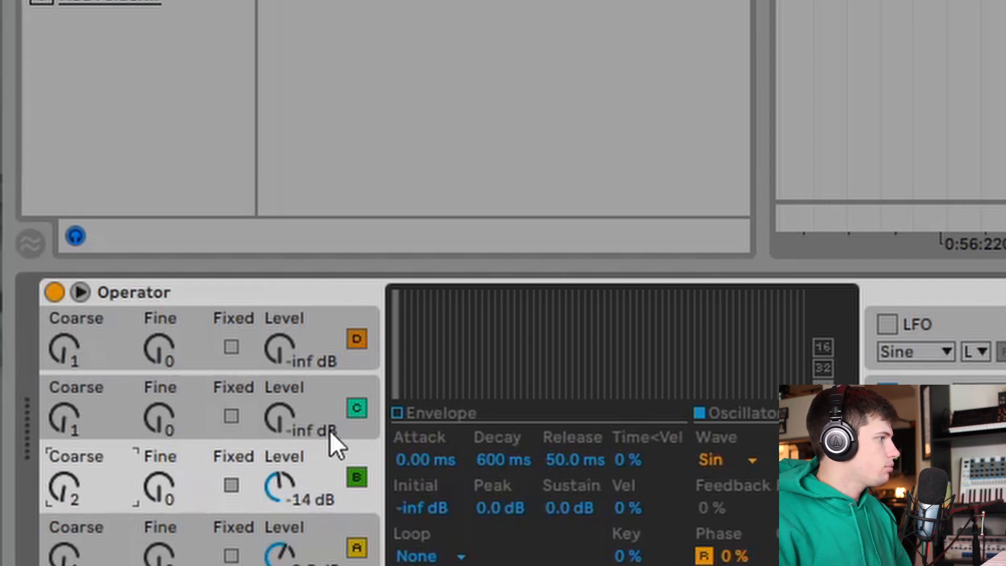
click(476, 456)
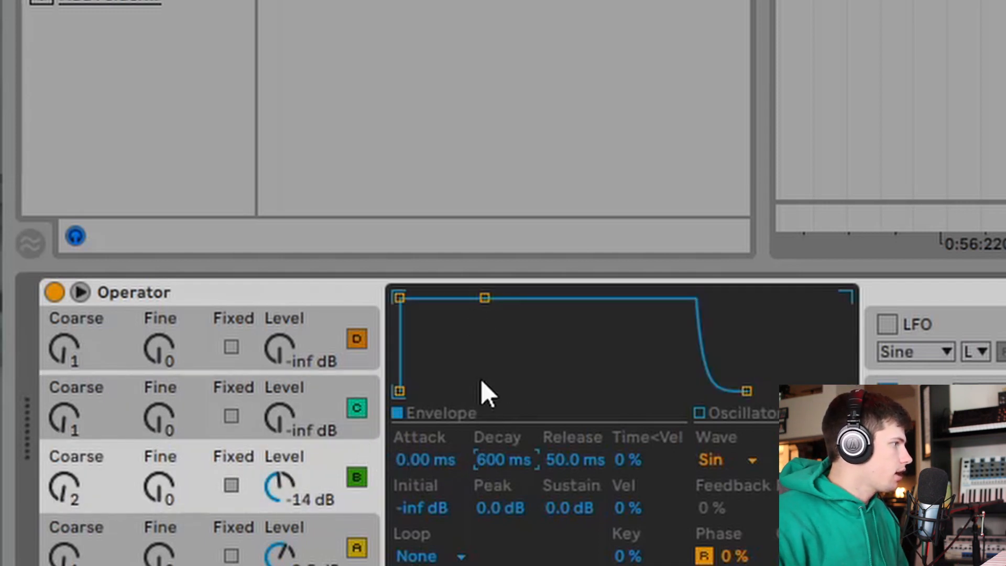
drag(484, 298, 433, 391)
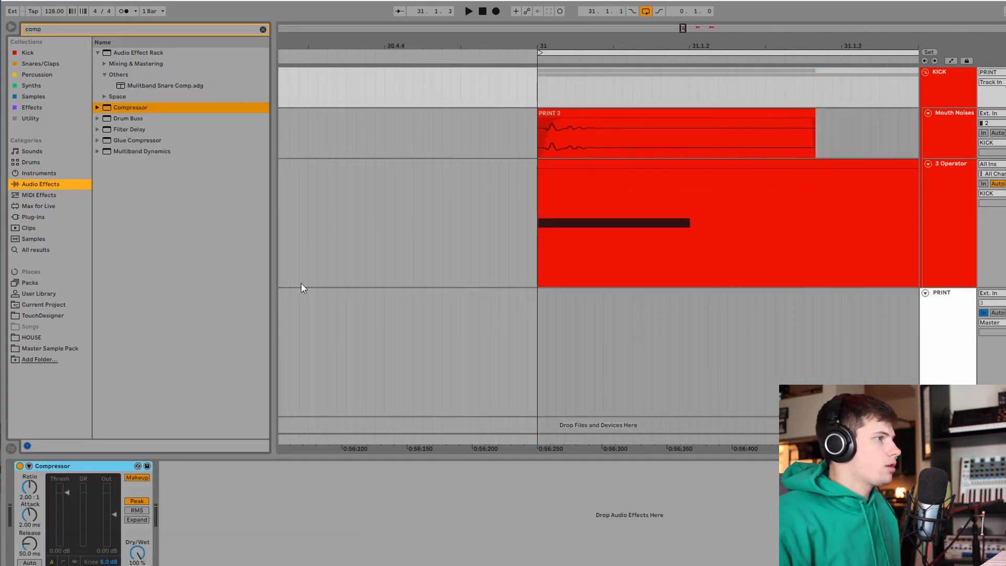
Step: Set the KICK group's Compressor to a 6:1 ratio, 25.9 ms attack, 164 ms release and -10.5 dB threshold
click(943, 105)
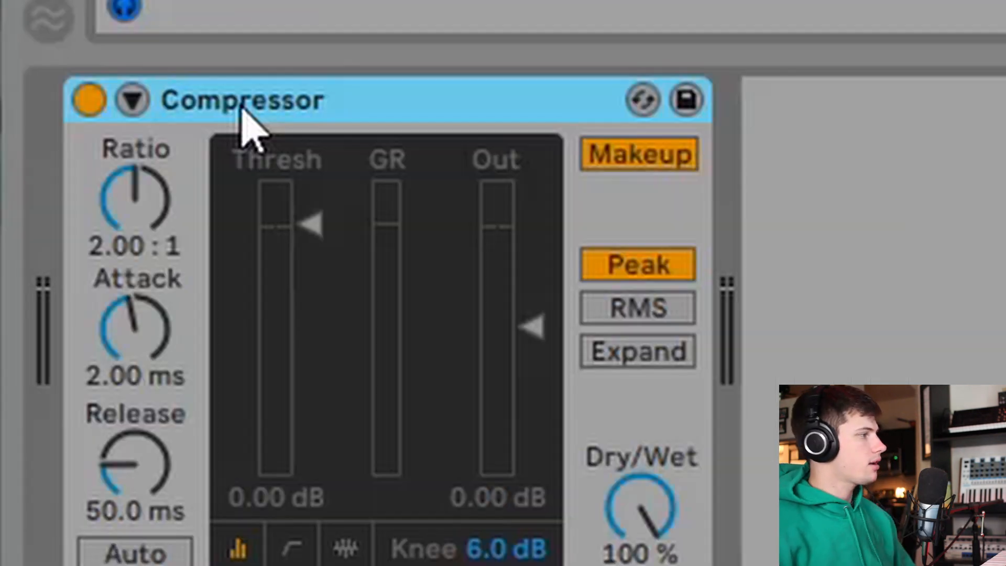
drag(175, 247, 175, 220)
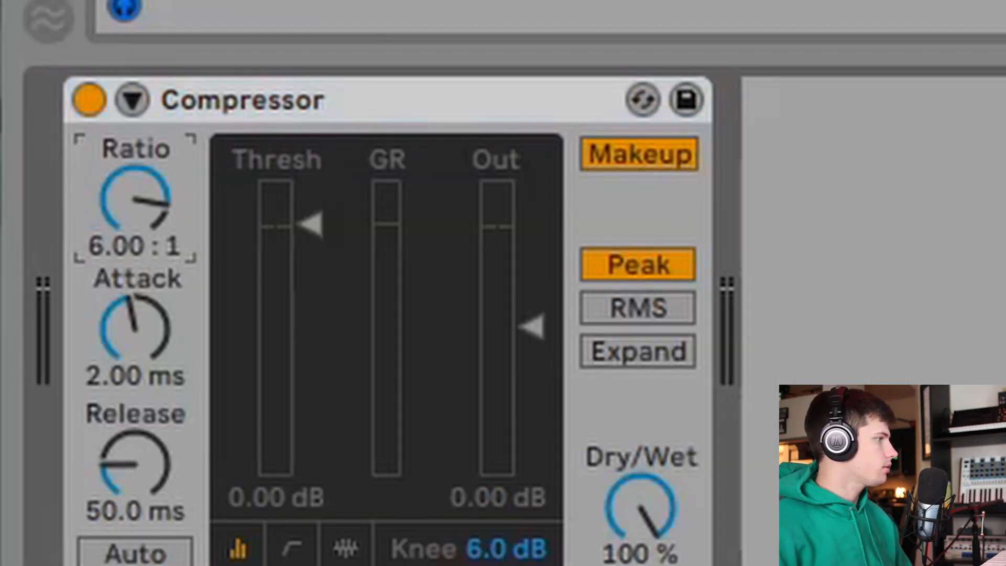
drag(135, 328, 135, 309)
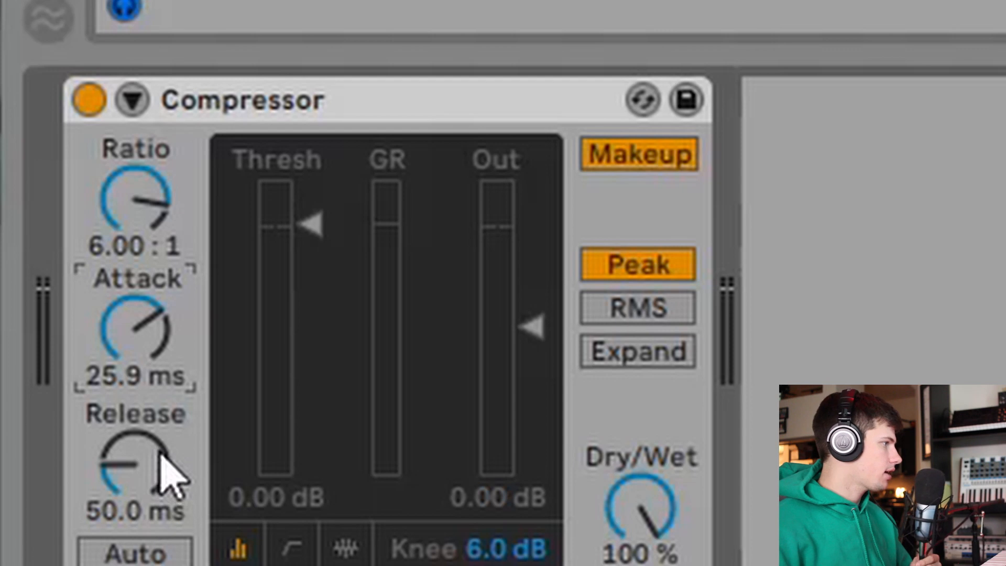
drag(168, 461, 167, 436)
drag(309, 224, 309, 302)
Step: Add Saturator after the Compressor on the KICK group
click(524, 11)
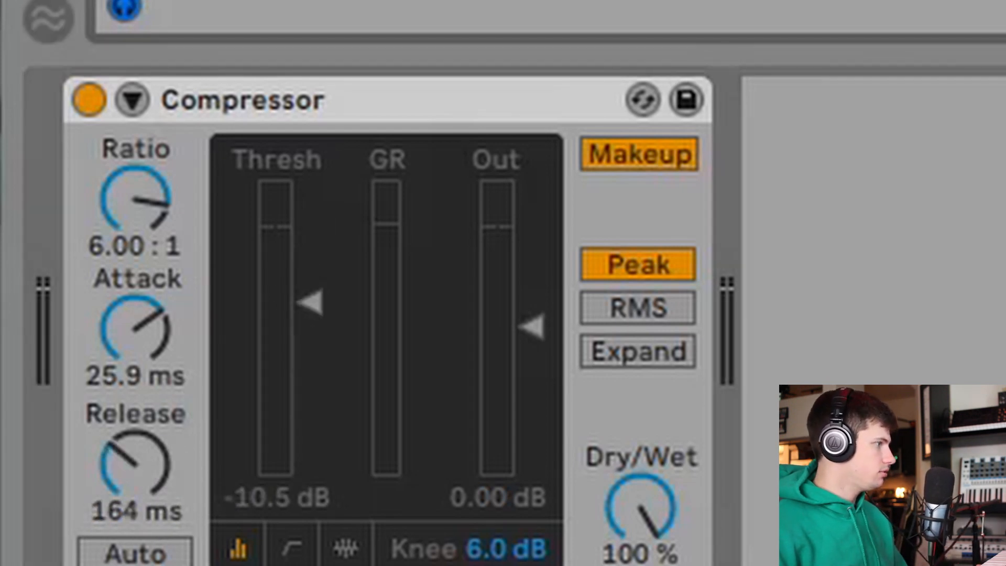
double_click(127, 85)
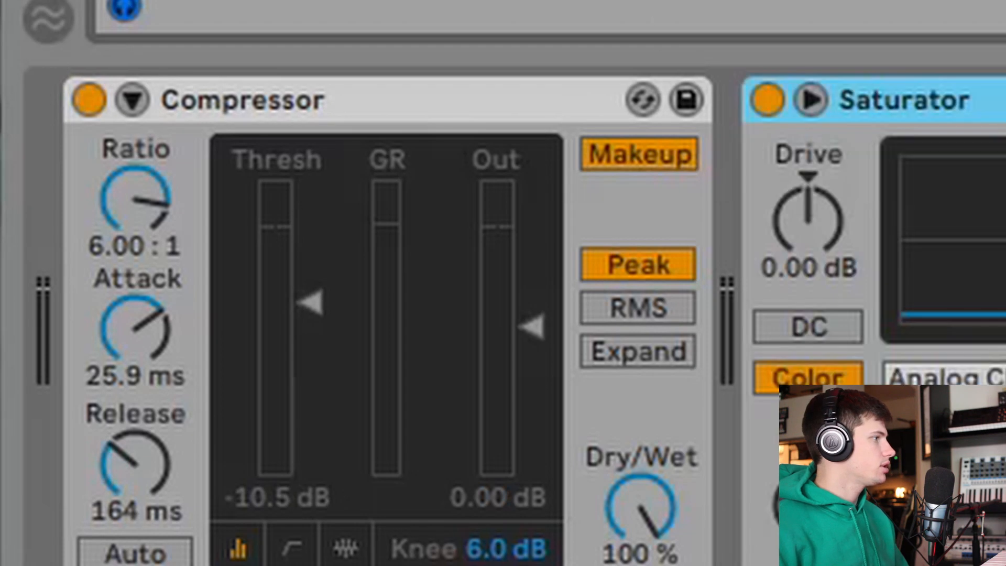
Step: Turn off the Compressor's Makeup and set its threshold to -17.5 dB while the loop plays
drag(310, 302, 310, 334)
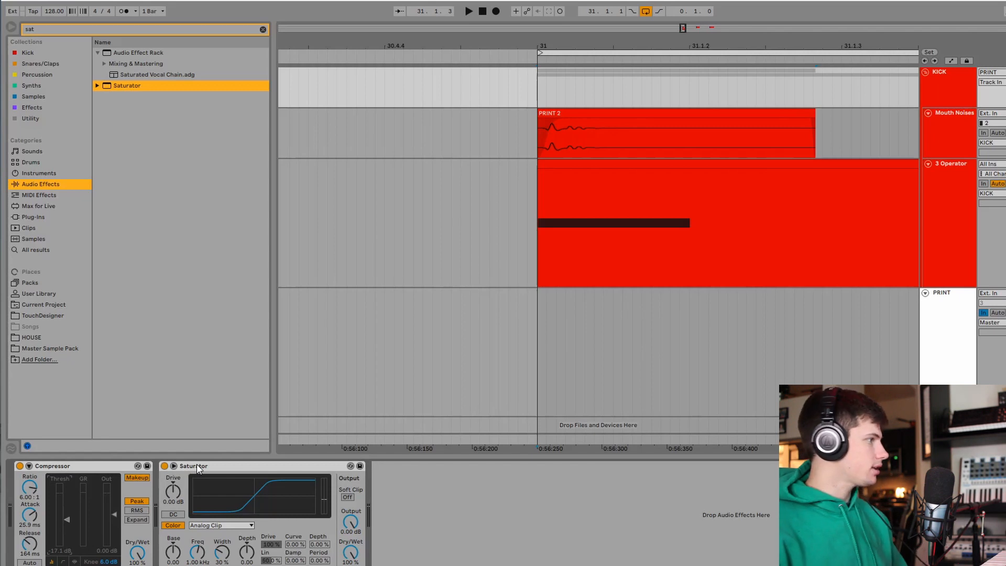
key(space)
drag(128, 467, 124, 472)
click(281, 377)
drag(128, 472, 128, 456)
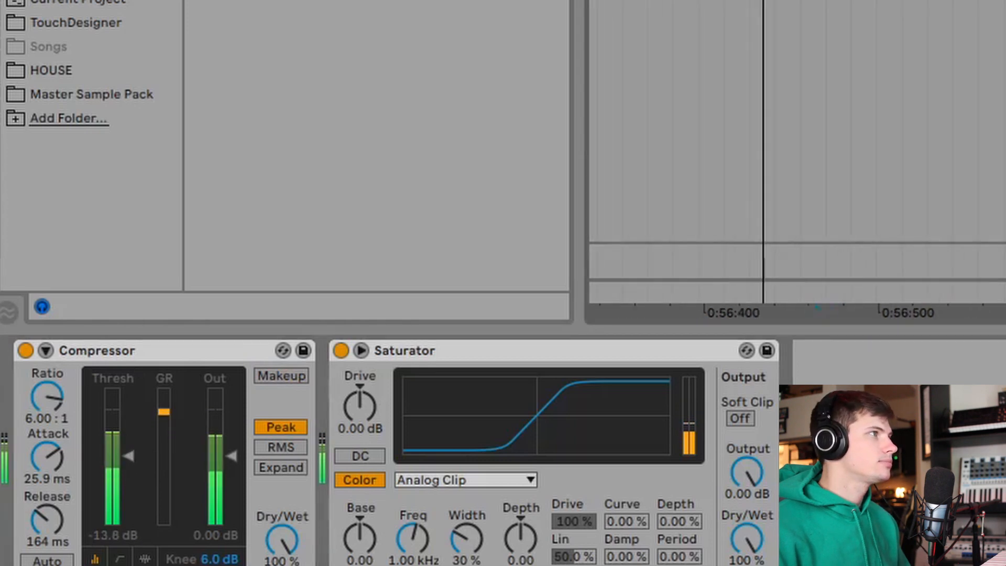
scroll(760, 163, down, 5)
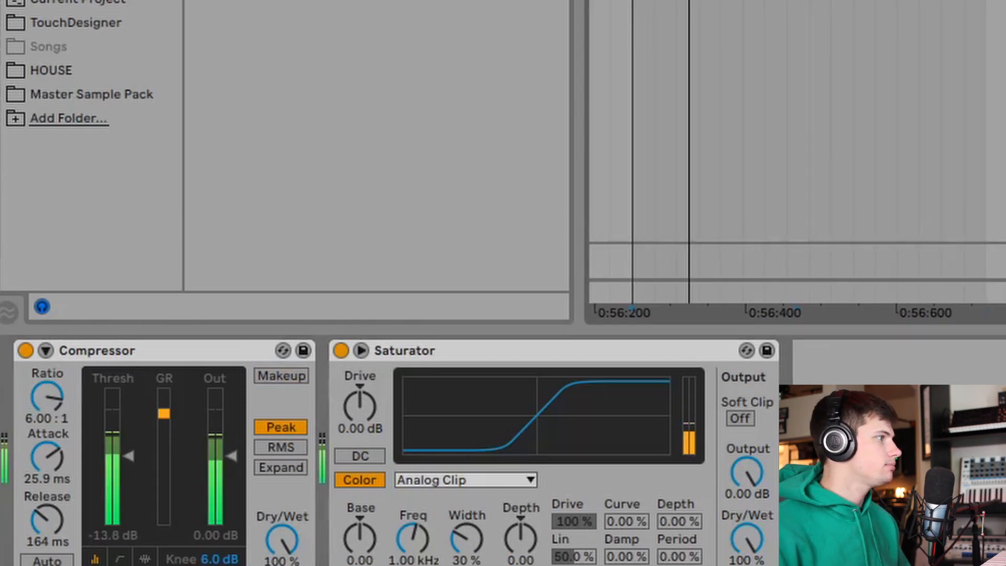
drag(128, 456, 130, 469)
Step: Set Saturator's drive to 3.71 dB and turn on Soft Clip
mouse_move(366, 425)
mouse_down()
mouse_move(360, 385)
mouse_move(360, 410)
mouse_up()
click(739, 419)
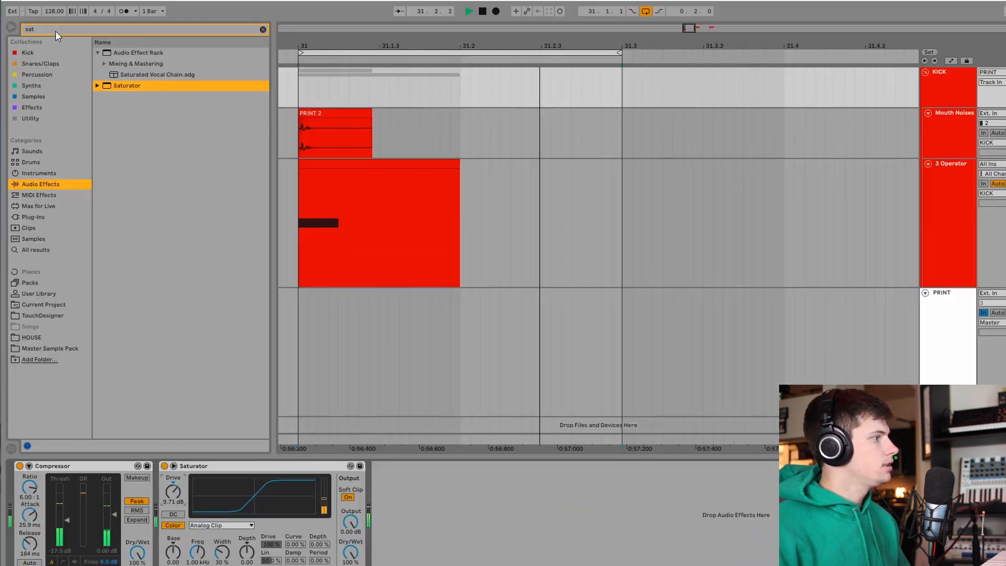
Step: Search the audio effects for "eq"
click(54, 28)
text(eq)
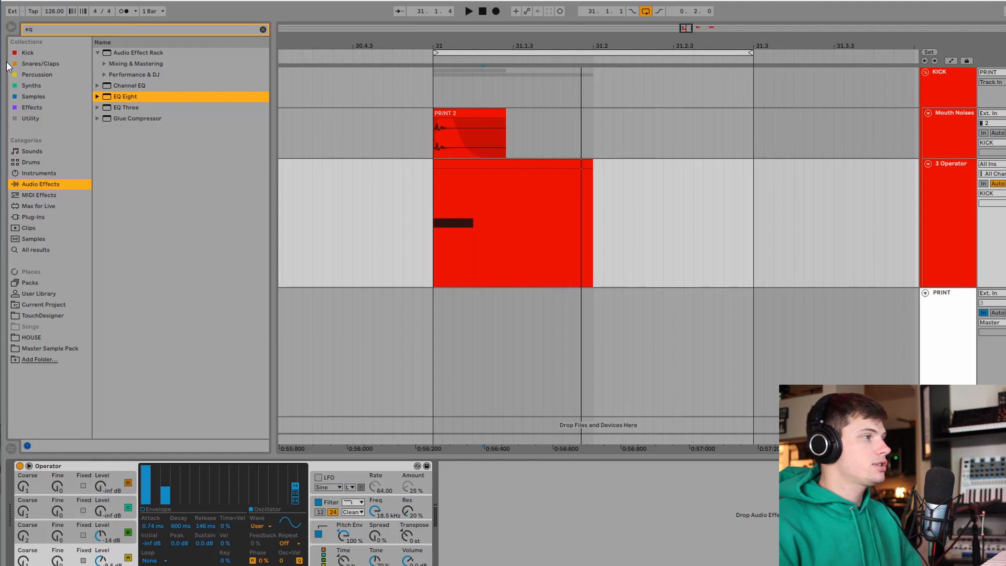
Step: Record the processed kick onto the PRINT track from bar 31 and inspect the start of its waveform
click(428, 315)
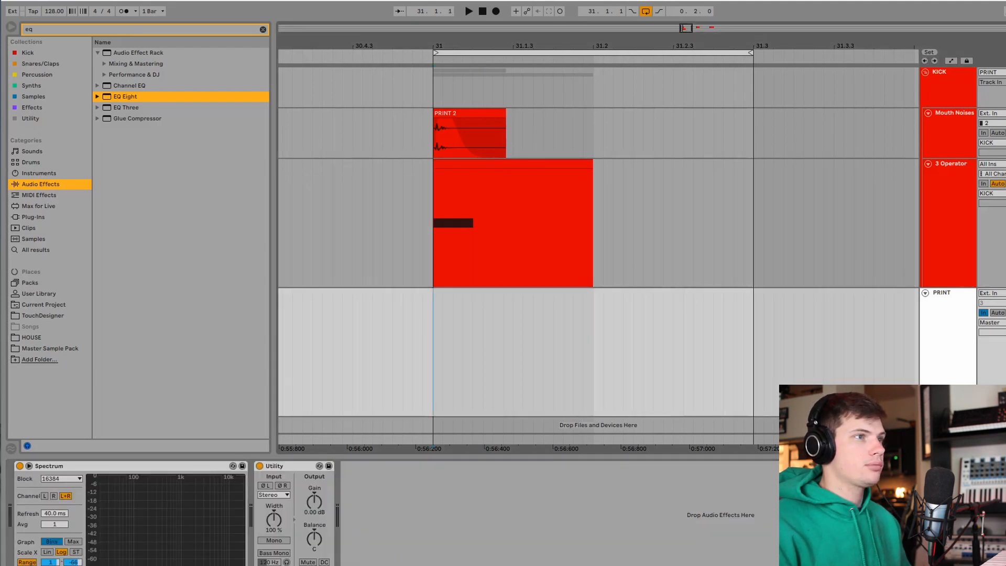
click(496, 11)
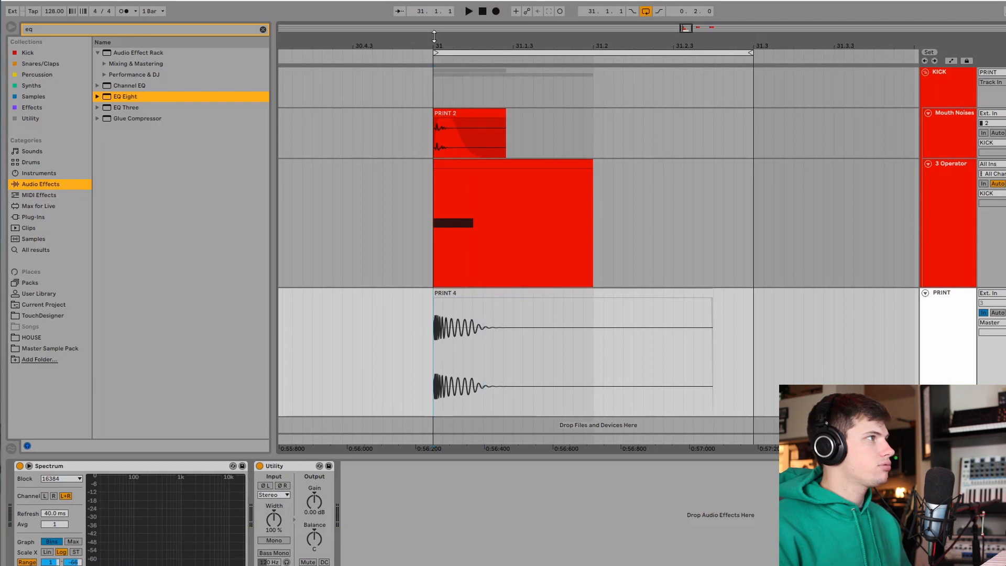
drag(434, 35, 451, 82)
drag(529, 300, 287, 298)
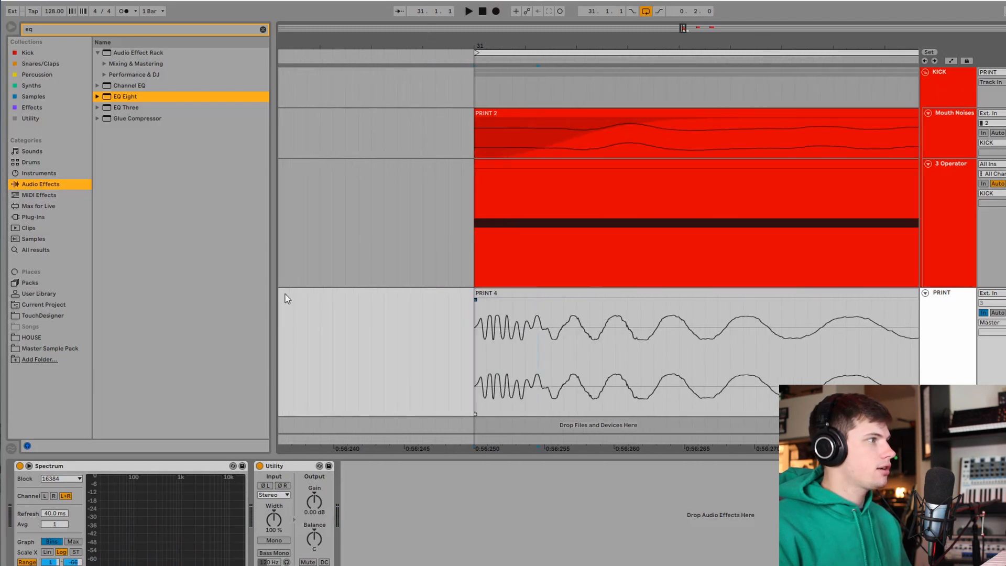
drag(514, 41, 371, 45)
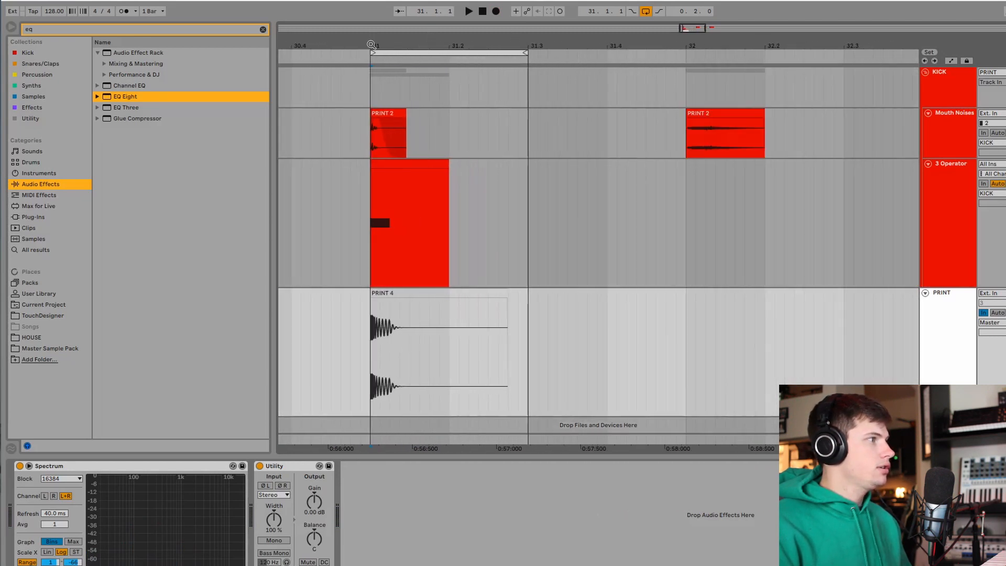
Step: Move the recorded kick clip on the PRINT track further along the timeline, clear of the bar 31 and 32 layers
drag(391, 292, 811, 290)
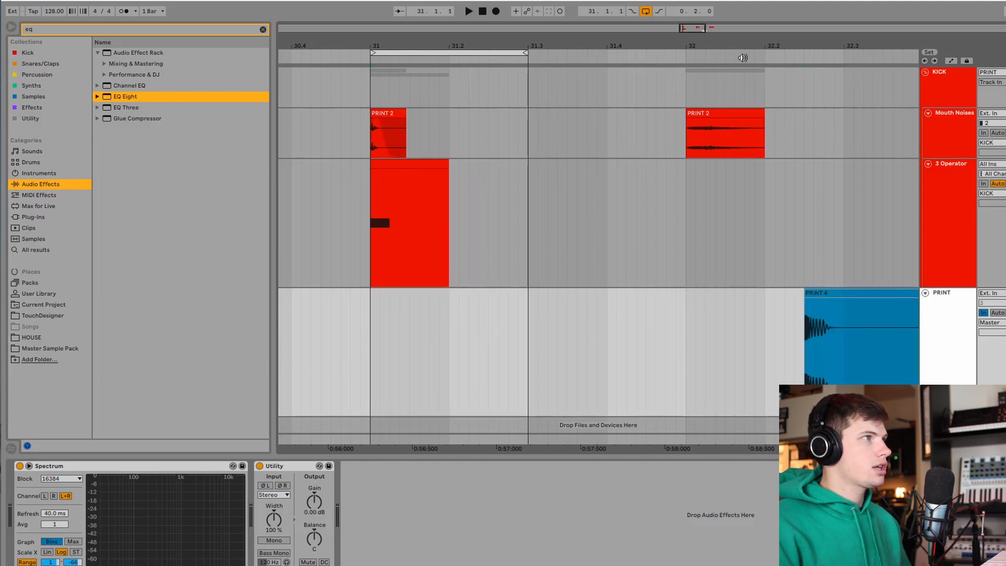
drag(744, 46, 607, 27)
drag(629, 294, 753, 302)
Step: Move the Operator clip to bar 32 beneath the second mouth noise, shift the loop to start there, and play it
mouse_move(563, 47)
mouse_down()
mouse_move(561, 65)
mouse_move(474, 67)
mouse_up()
click(598, 181)
mouse_move(545, 47)
mouse_down()
mouse_move(411, 47)
mouse_move(405, 38)
mouse_up()
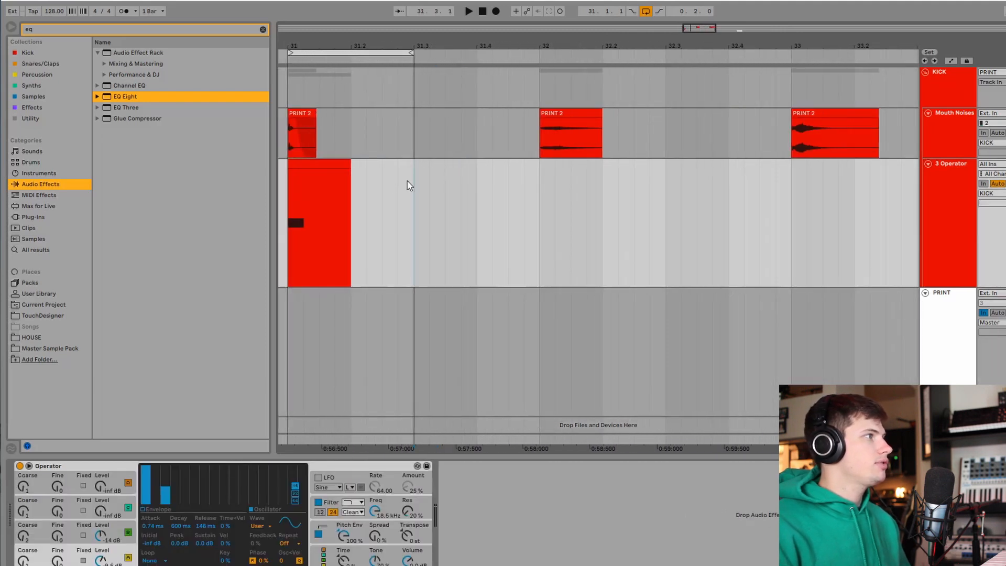
drag(328, 166, 578, 188)
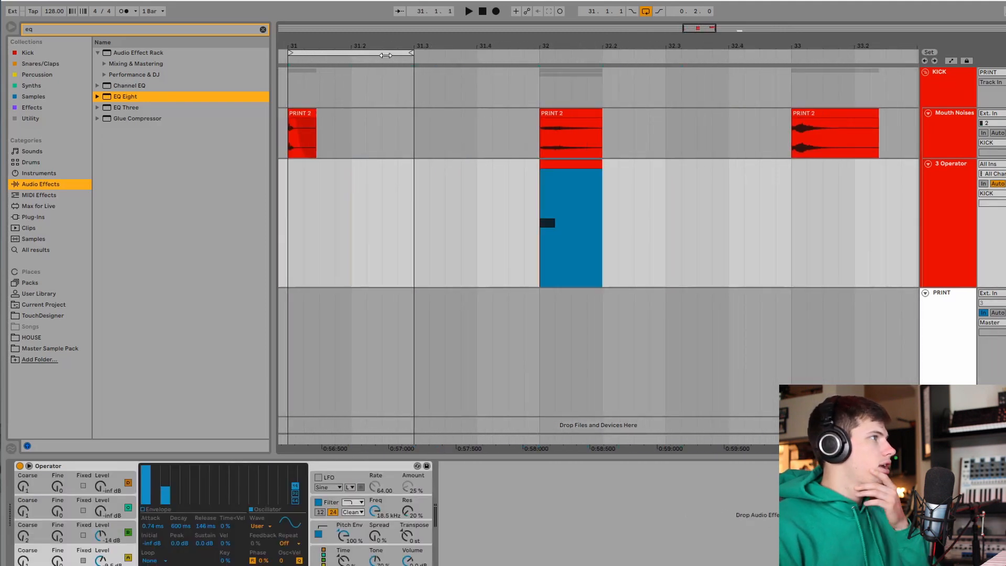
drag(377, 56, 628, 56)
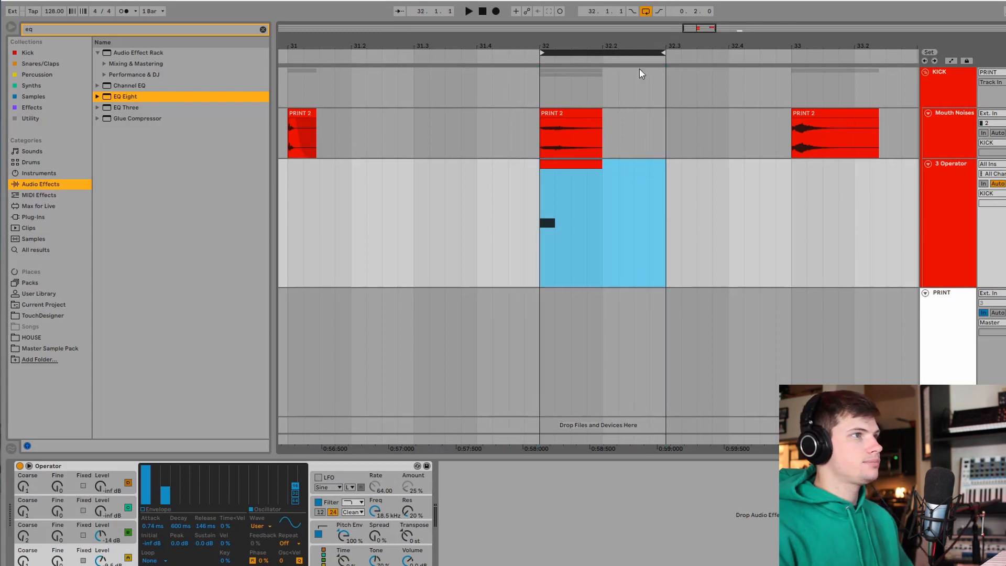
click(937, 183)
key(space)
Step: Open the bar 32 Operator clip's notes and lower the pitch of its single note
drag(538, 48, 524, 89)
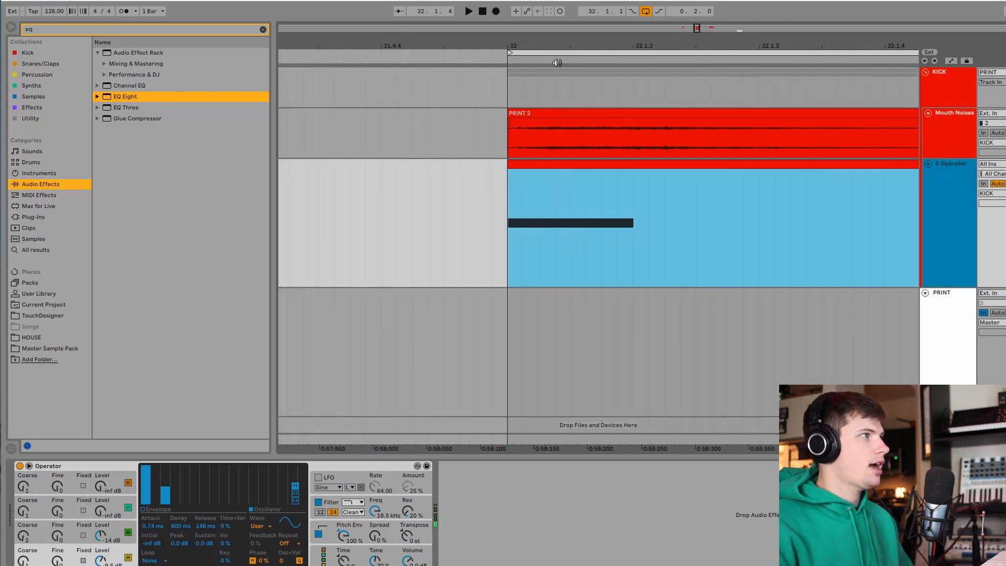
click(577, 125)
drag(447, 47, 450, 34)
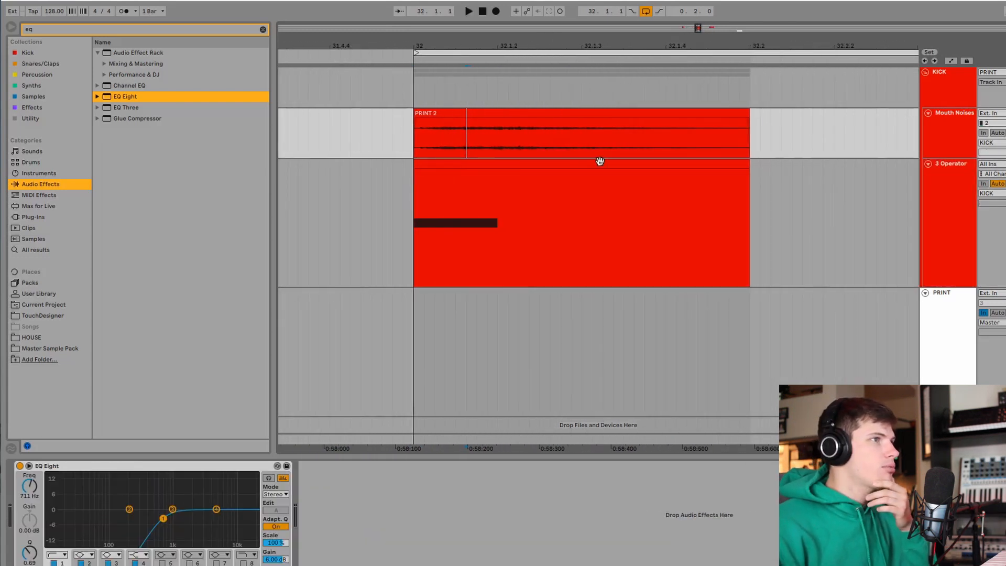
click(928, 165)
click(929, 164)
double_click(714, 165)
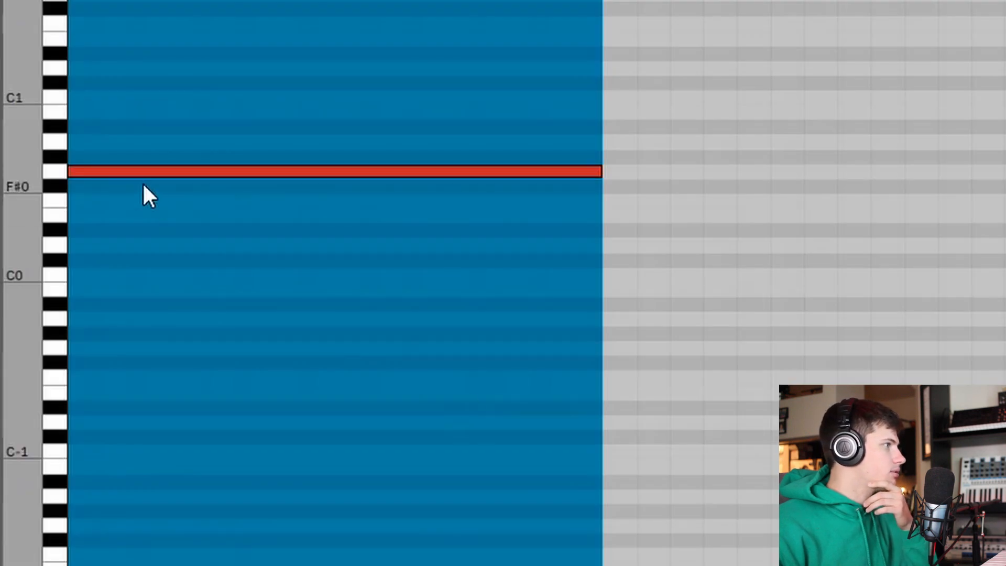
drag(140, 176, 170, 212)
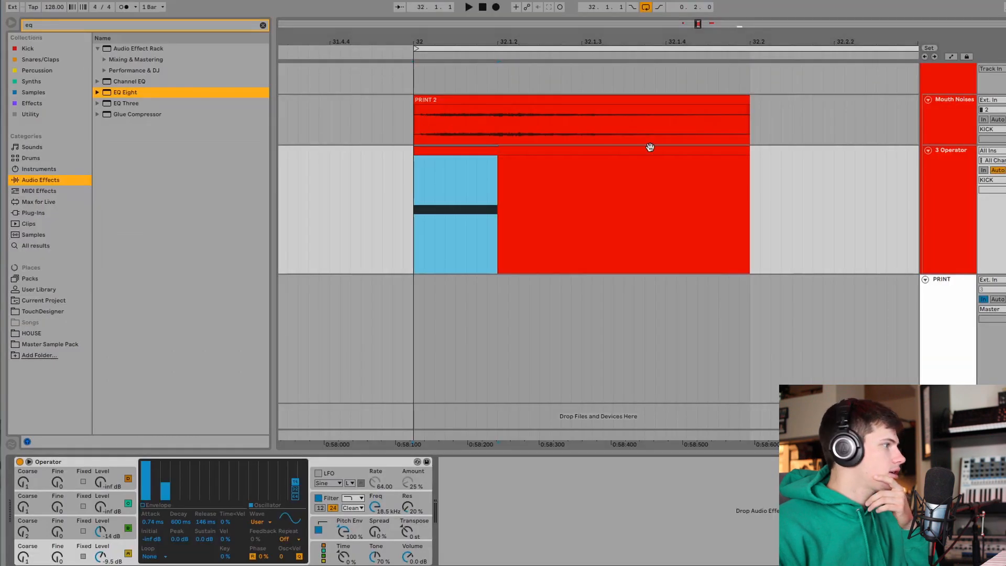
Step: Turn off Operator's oscillator B and set the pitch envelope decay to 61.9 ms
click(128, 528)
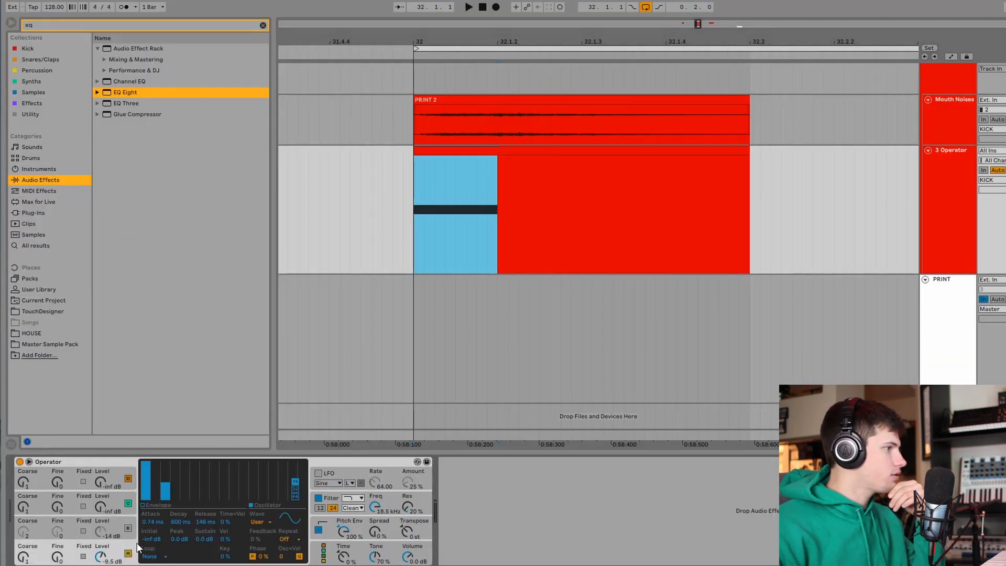
click(355, 525)
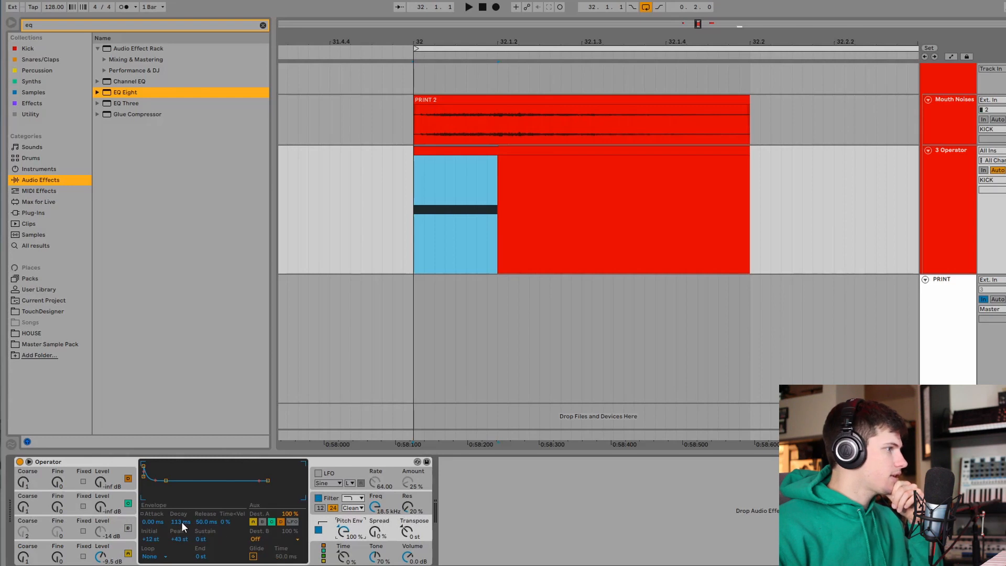
drag(181, 521, 181, 529)
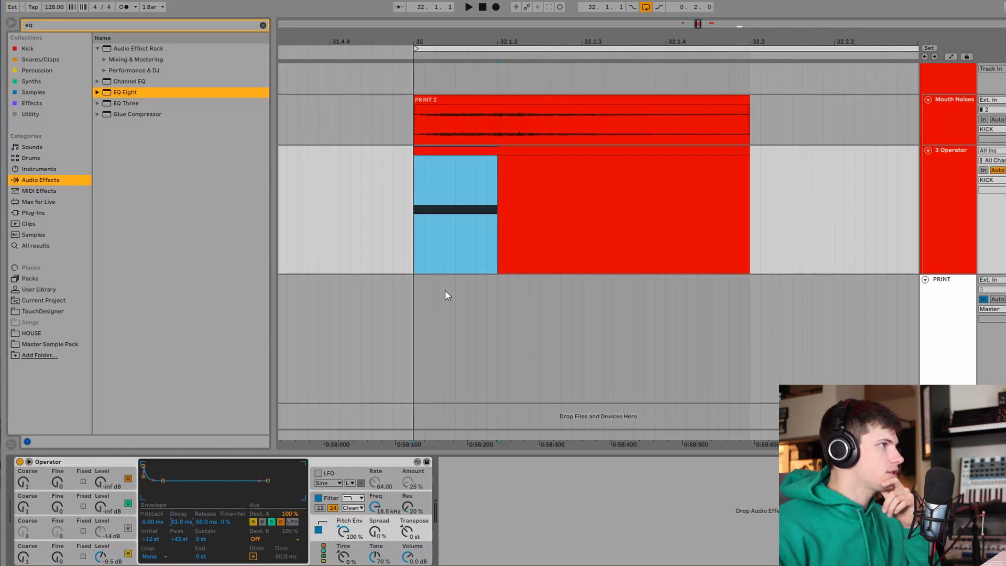
Step: Select the bar 32 mouth noise clip, enlarge the Mouth Noises track, and play the loop
scroll(471, 246, up, 1)
click(574, 83)
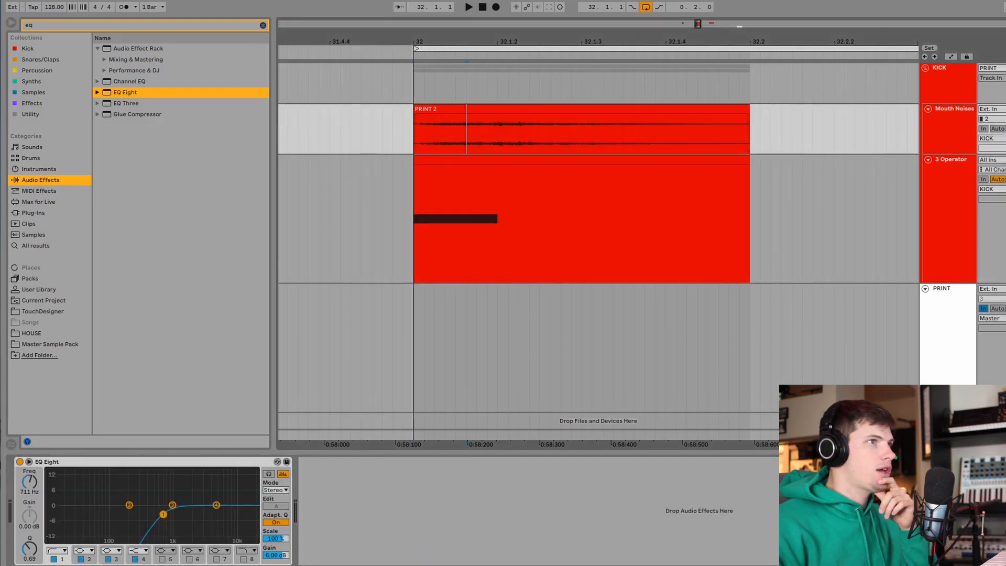
scroll(466, 131, up, 5)
key(space)
key(space)
Step: Trim the slow start off the bar 32 mouth noise clip and align the remaining audio to bar 32
drag(457, 155, 308, 152)
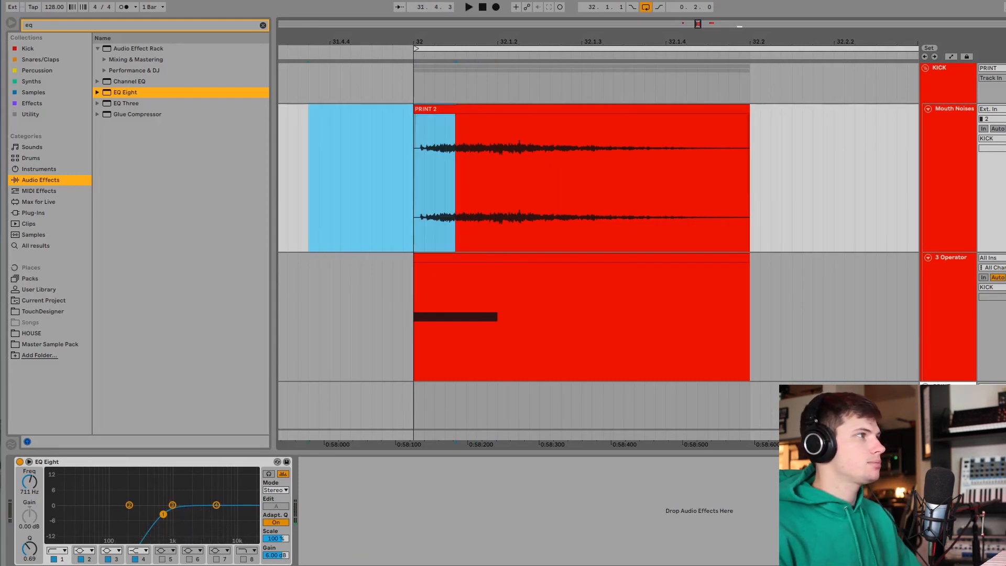
key(Delete)
key(space)
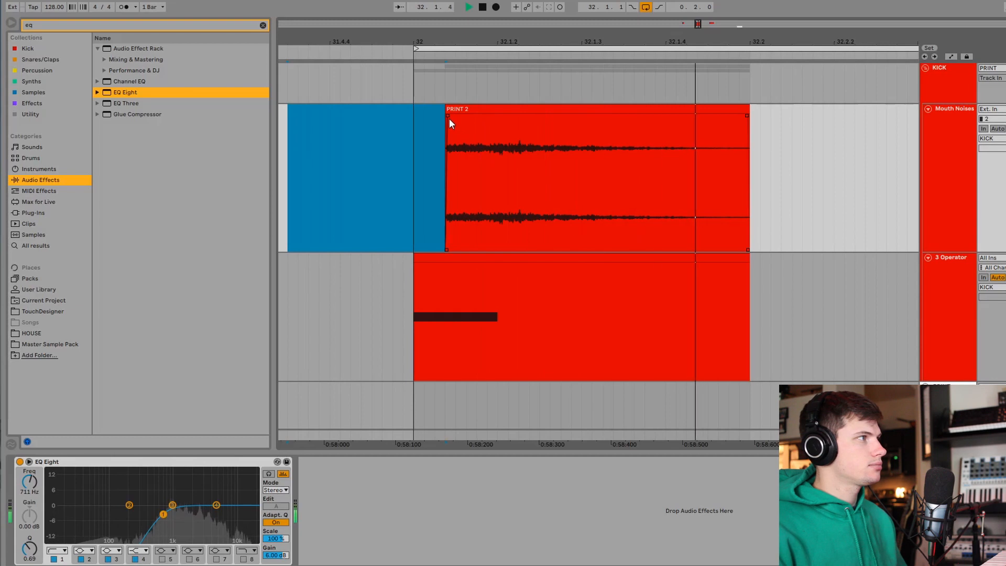
drag(568, 110, 538, 115)
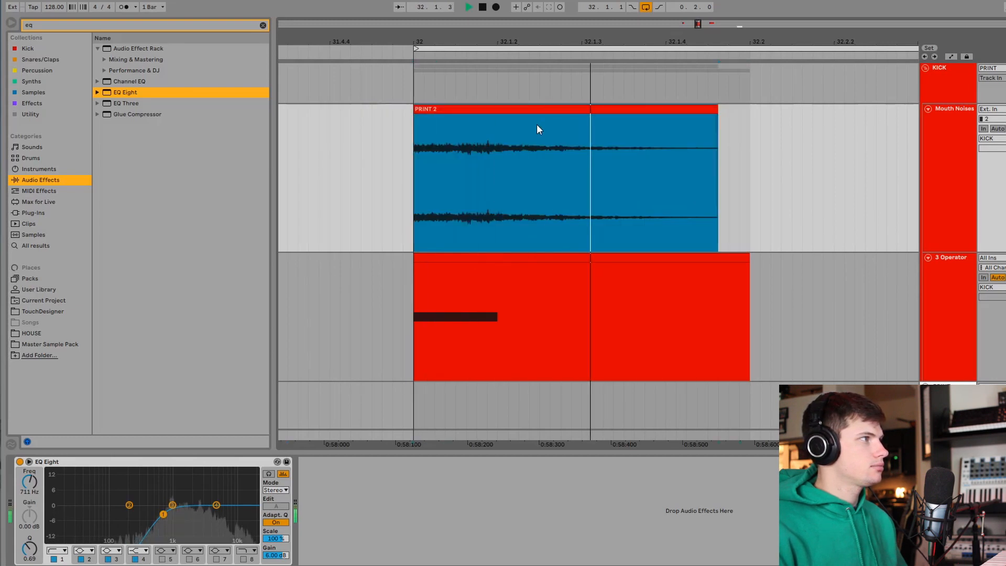
mouse_move(416, 109)
mouse_down()
mouse_move(490, 110)
mouse_move(435, 108)
mouse_up()
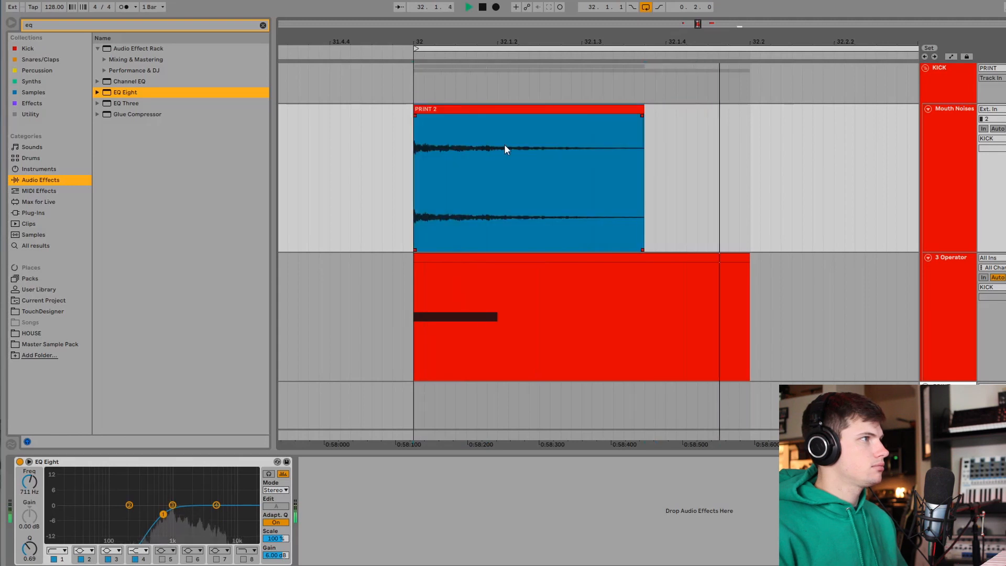
key(space)
Step: Add a long curved fade-out to the trimmed mouth noise clip, starting just after its transient, and audition it
drag(640, 114, 486, 115)
drag(553, 182, 515, 186)
key(space)
key(space)
key(space)
drag(461, 117, 430, 116)
key(space)
key(space)
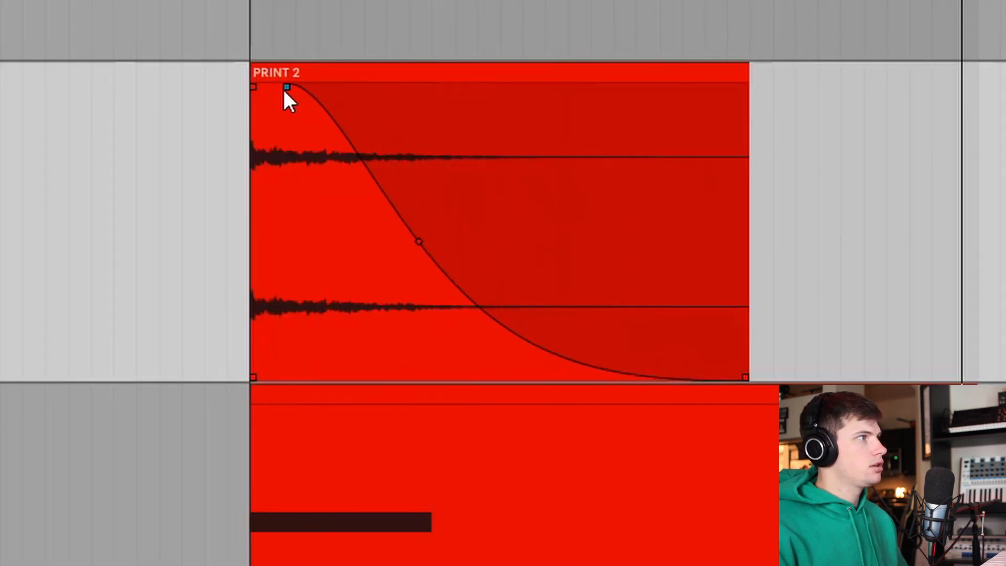
Step: Group the KICK group's Compressor and Saturator into an Audio Effect Rack, bypass the rack, and play the loop
click(385, 403)
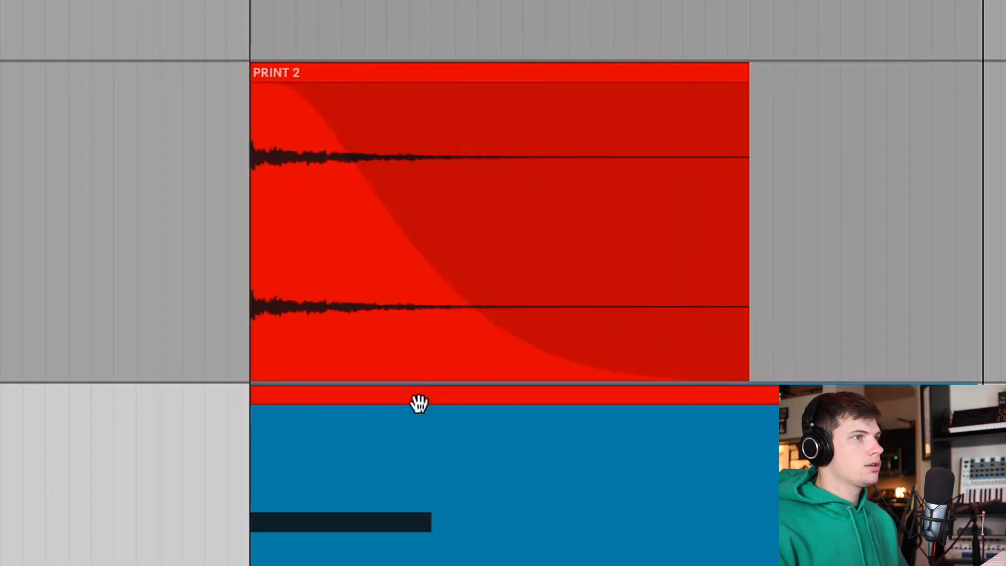
key(space)
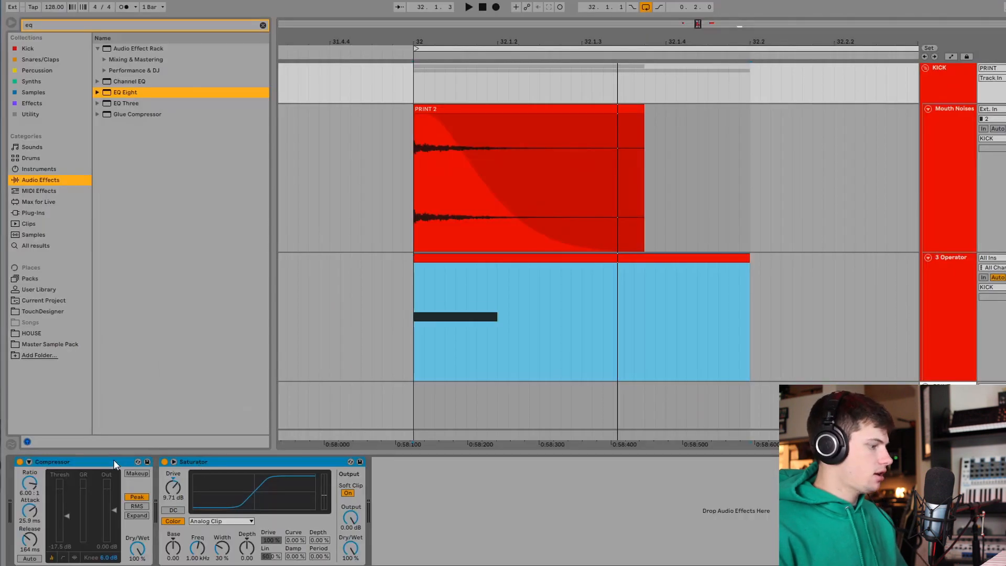
key(ctrl+g)
click(21, 462)
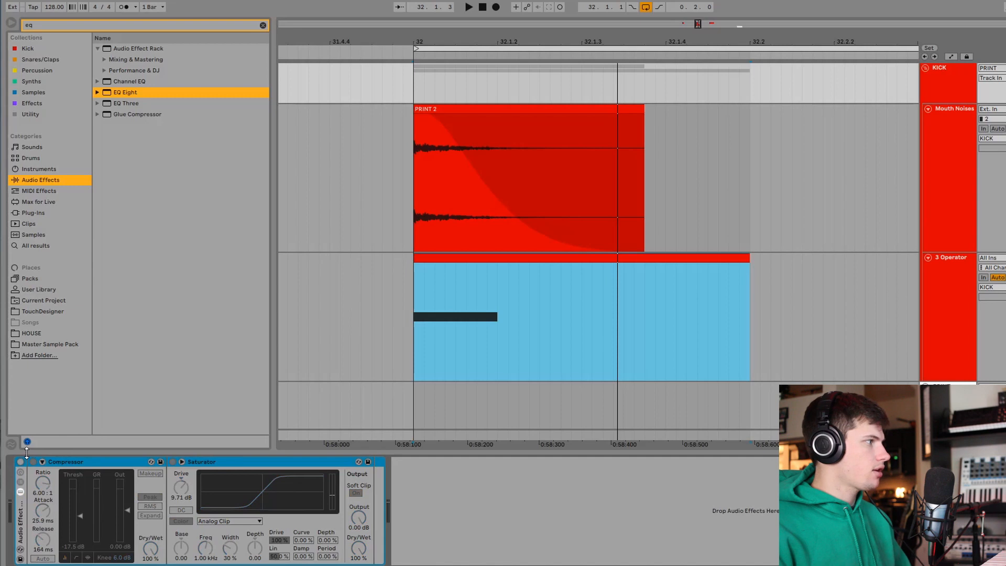
key(ctrl+alt+l)
click(952, 199)
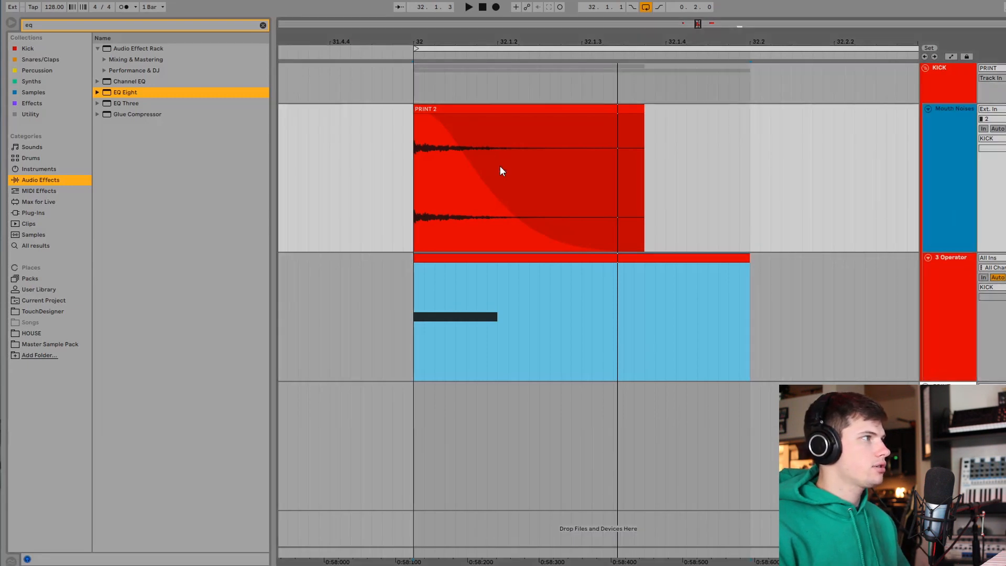
click(643, 258)
key(space)
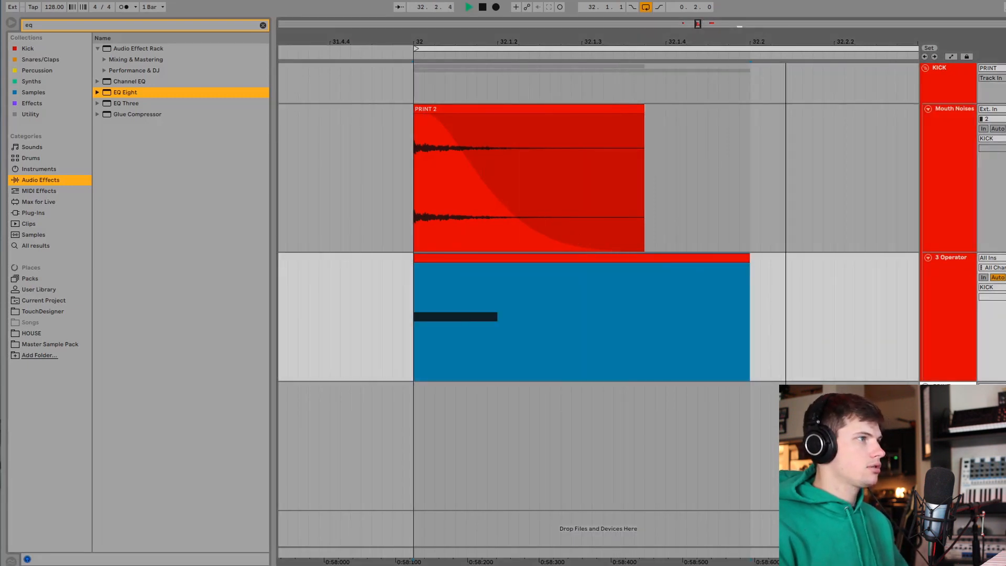
drag(786, 45, 697, 27)
Step: Set Operator oscillator A's release to 816 ms and the pitch envelope to 73.5 ms decay and +31 st peak
double_click(952, 259)
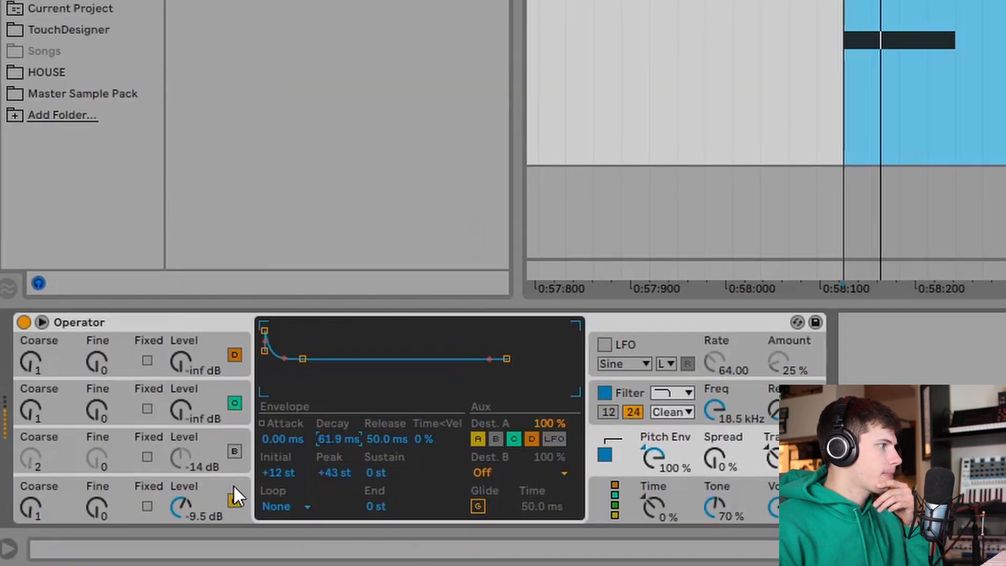
click(235, 493)
mouse_move(395, 440)
mouse_down()
mouse_move(396, 409)
mouse_move(390, 450)
mouse_up()
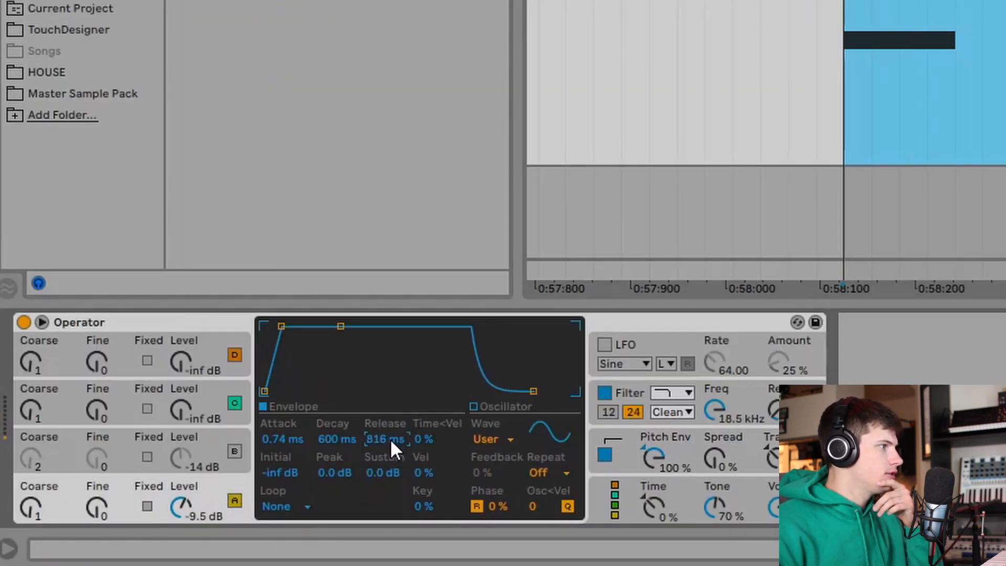
click(528, 435)
drag(308, 370, 307, 331)
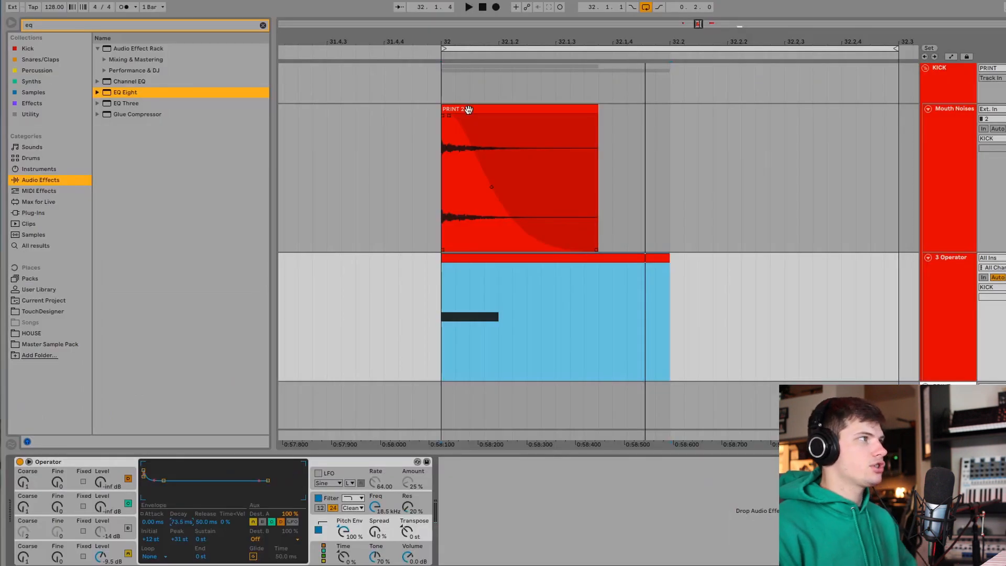
Step: Set Operator oscillator A's attack to 5.49 ms and audition the layered kick loop
click(468, 109)
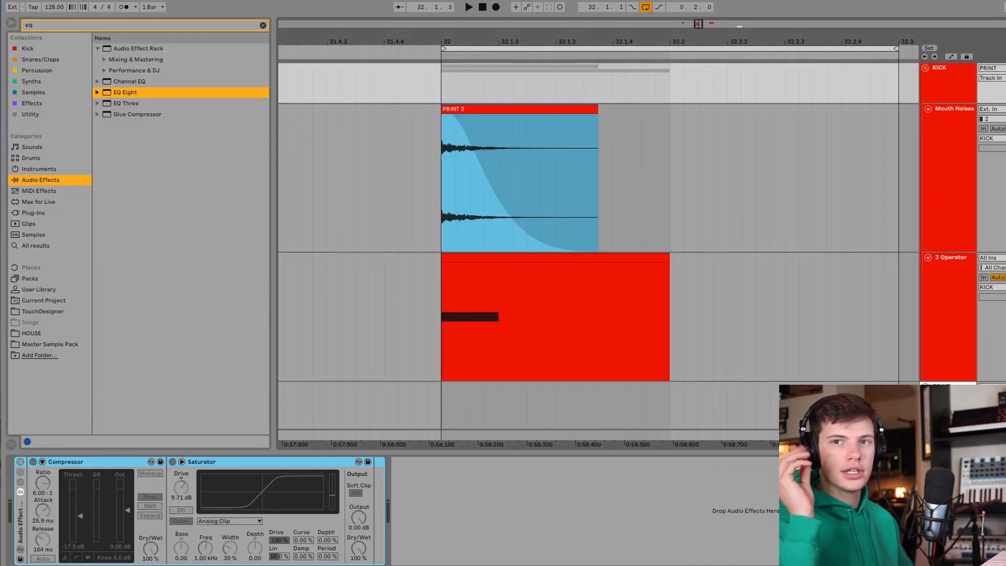
key(space)
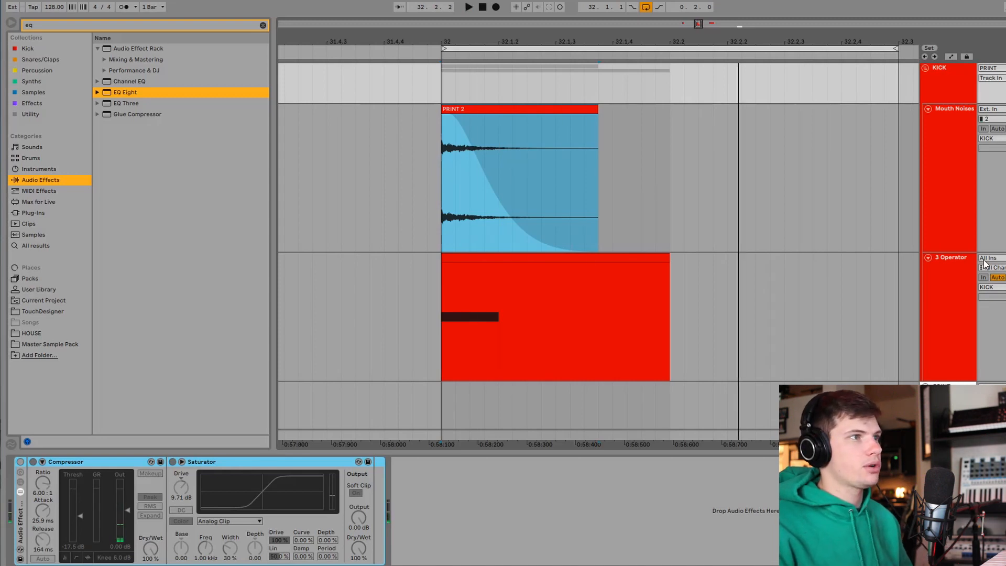
click(971, 268)
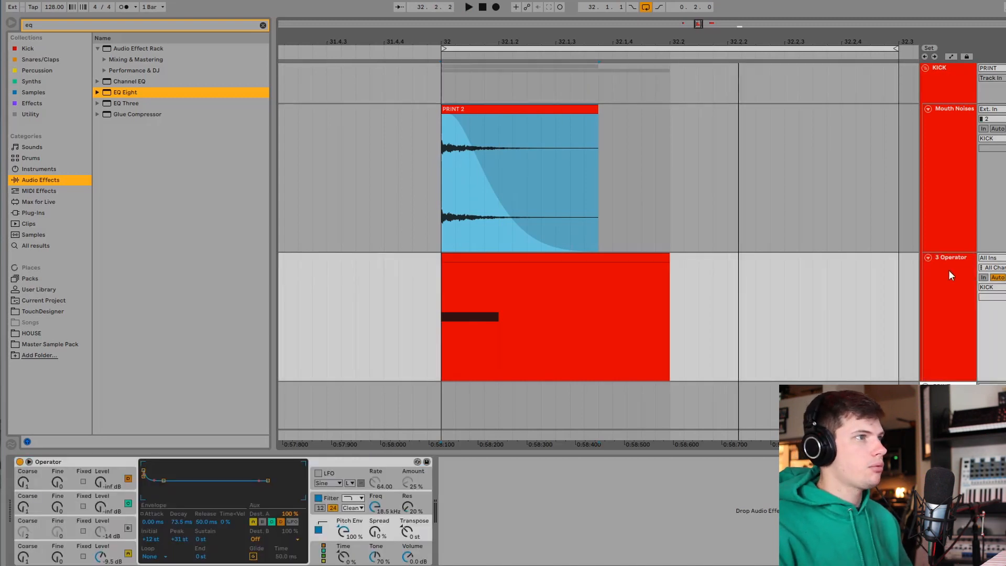
click(138, 549)
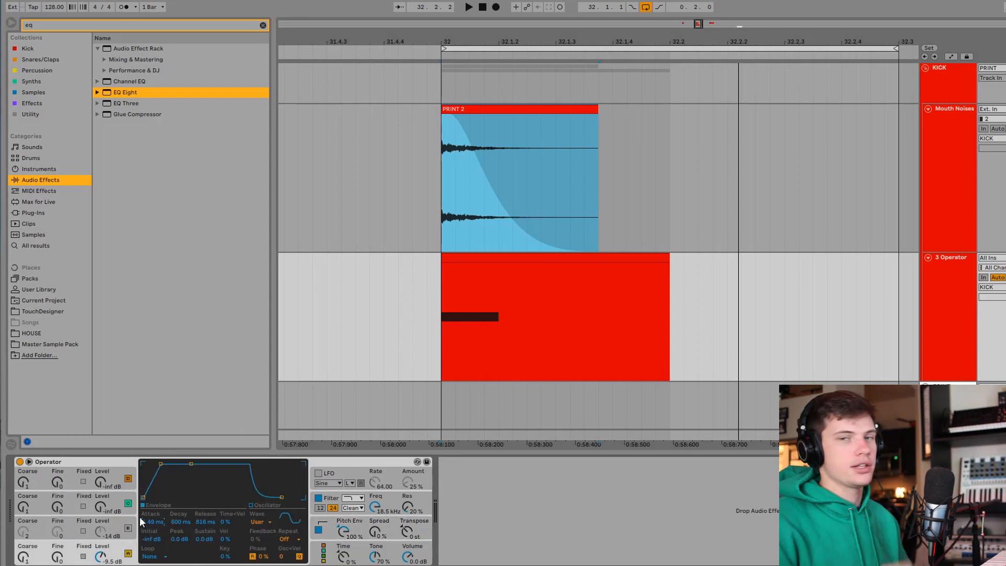
key(space)
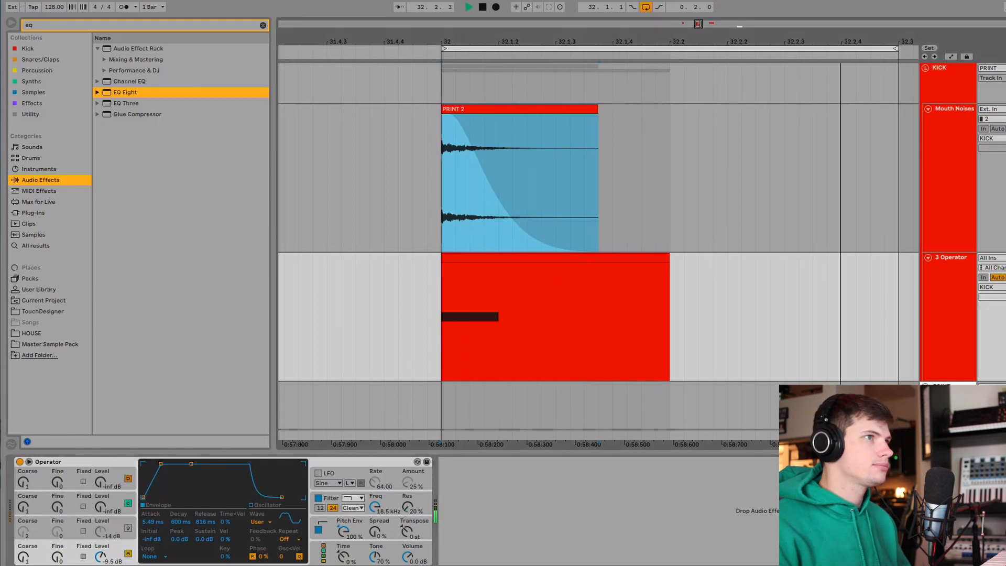
Step: Re-enable the KICK group's effect rack, play the loop and raise the Saturator drive to 10.9 dB
click(964, 76)
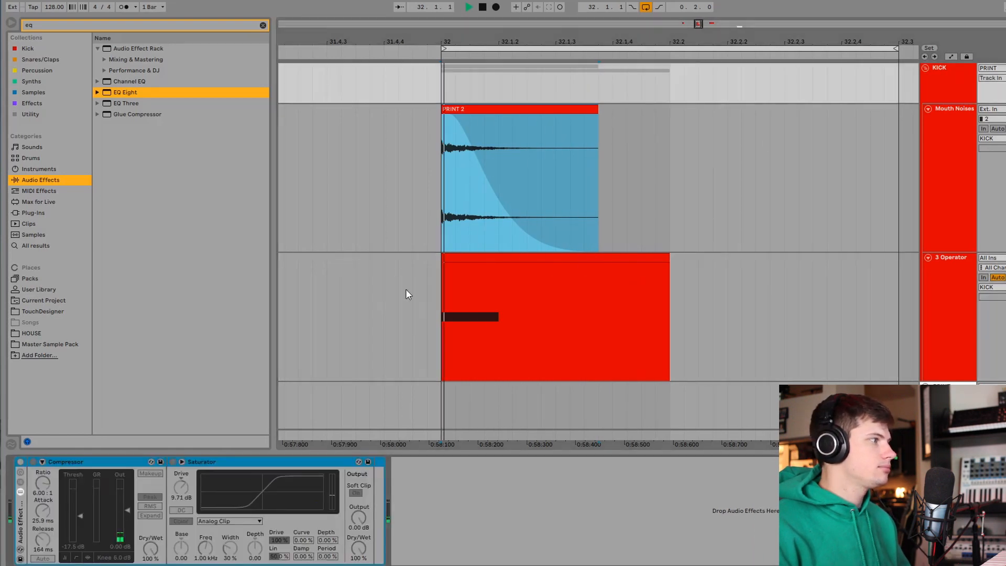
click(24, 461)
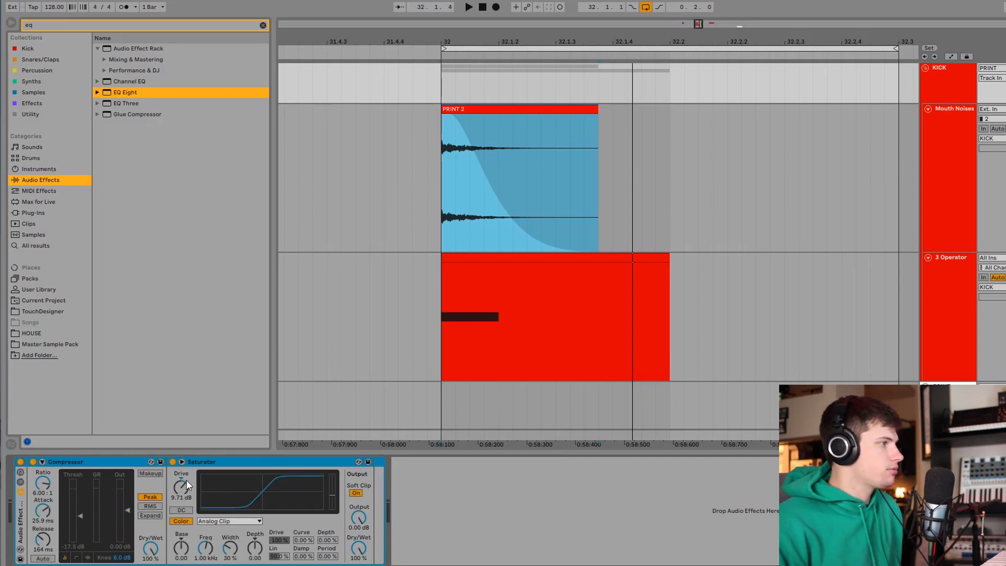
key(space)
drag(181, 488, 182, 481)
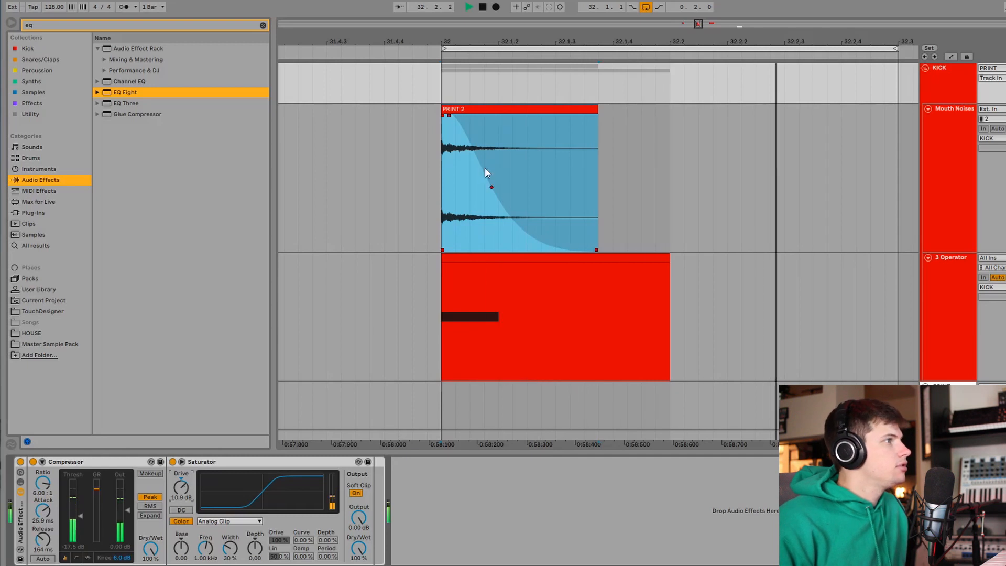
Step: Make the mouth noise clip's fade-out begin at the clip start and fall off more steeply
click(494, 185)
drag(494, 186, 465, 197)
drag(449, 115, 441, 114)
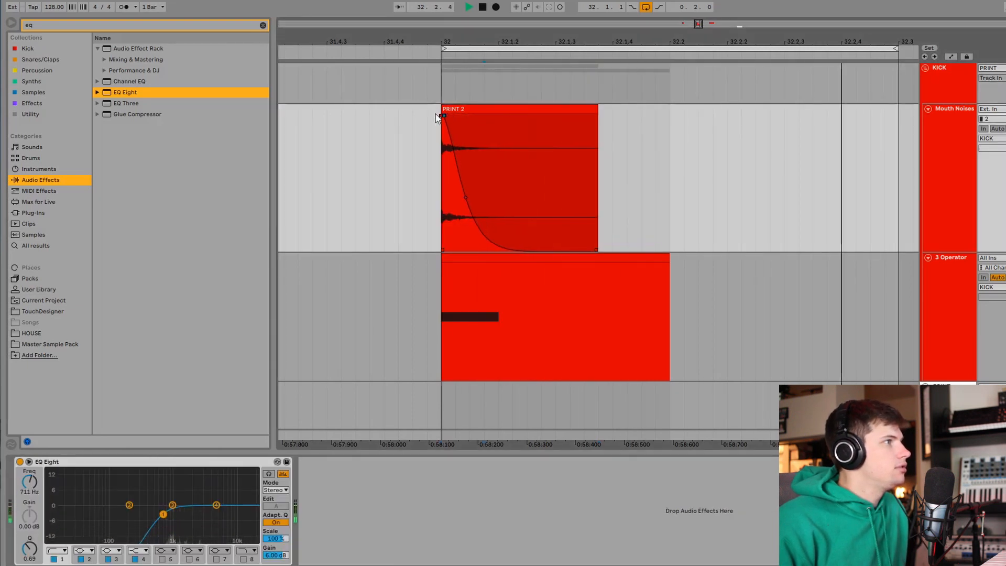
drag(460, 199, 463, 213)
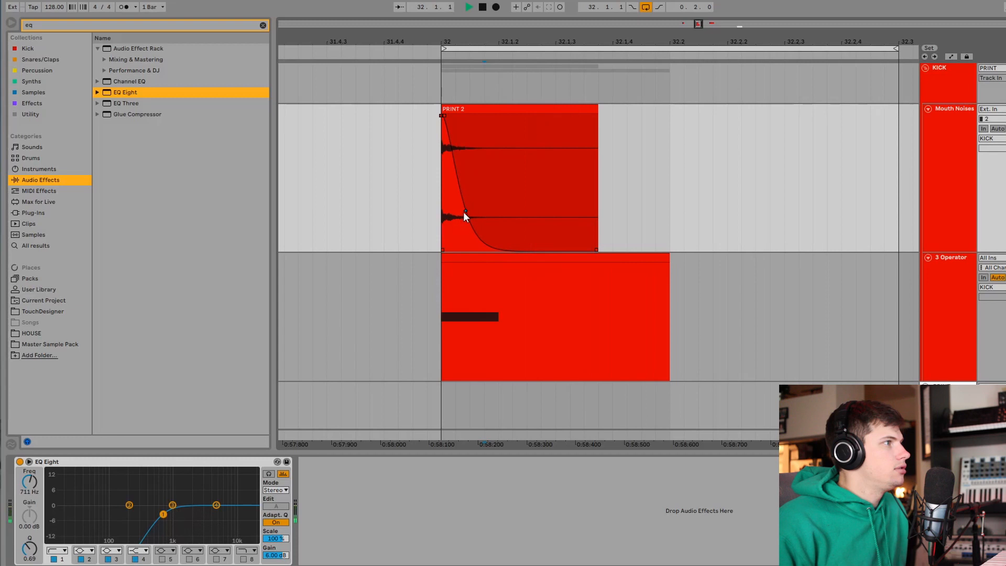
click(950, 82)
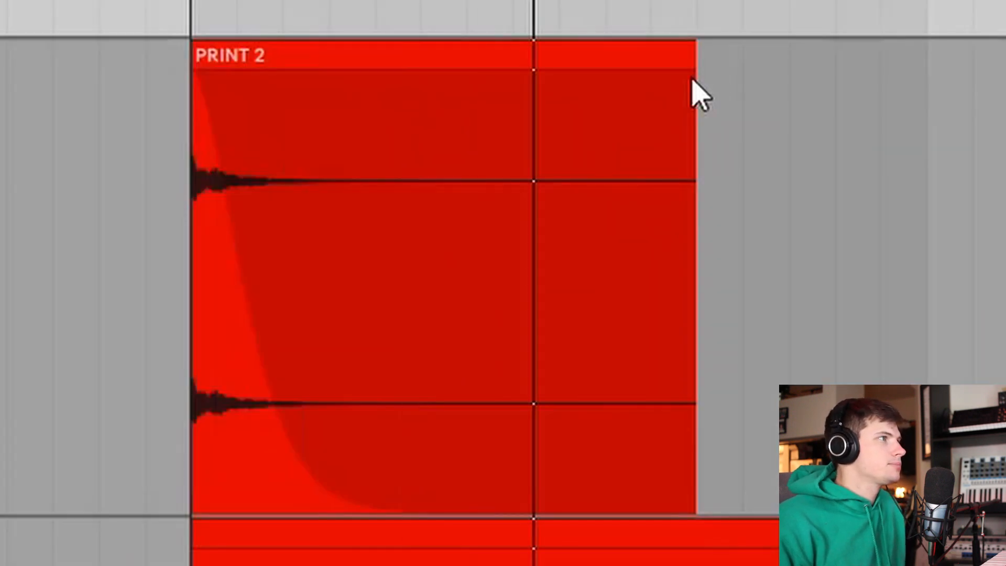
Step: Trim the end of the mouth noise clip back to about midway between 32.1.2 and 32.1.3
drag(596, 111, 551, 111)
drag(542, 63, 463, 88)
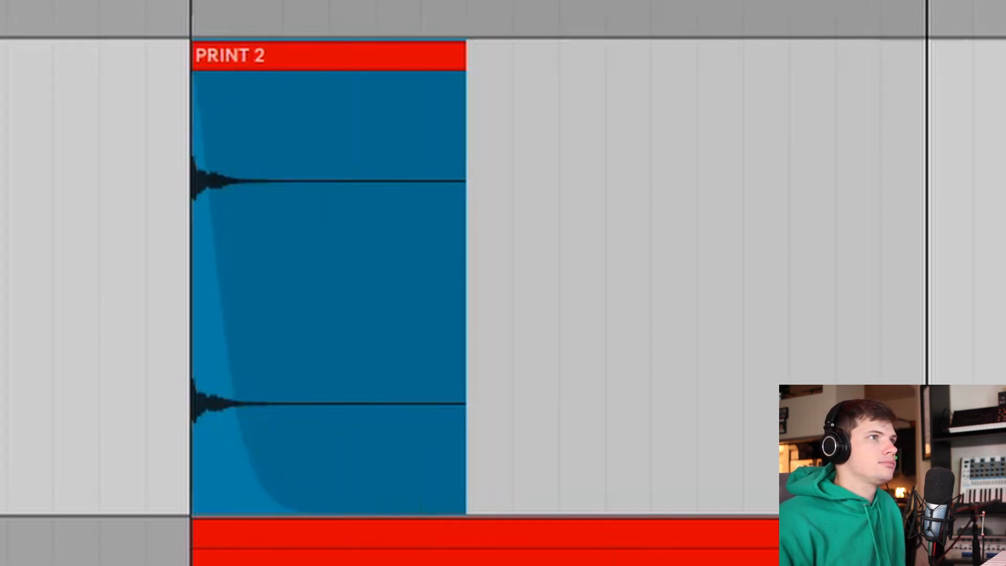
key(shift+Tab)
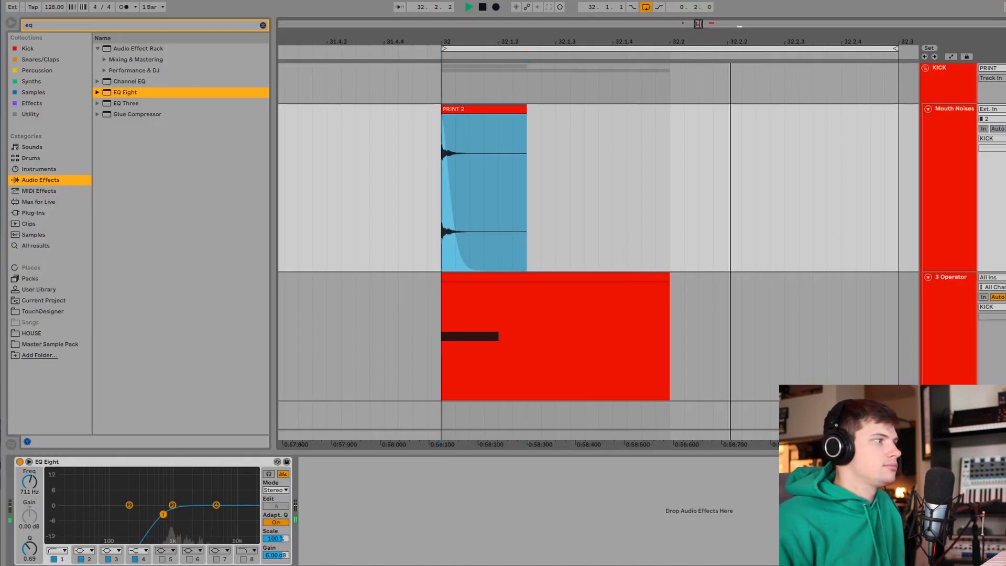
click(970, 82)
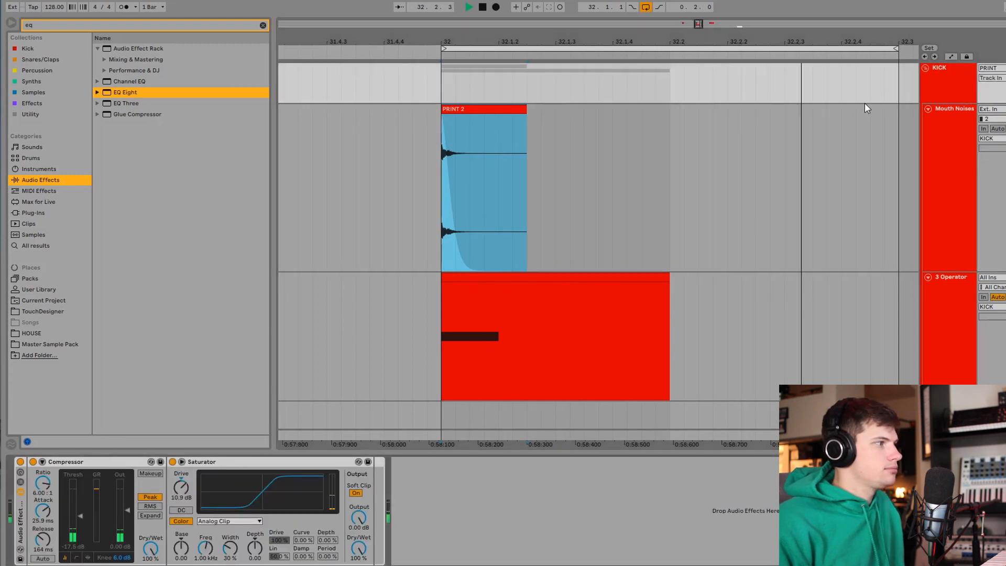
Step: Set Operator oscillator A's release to 146 ms, sustain to -inf dB and decay to 445 ms, then stop playback
click(959, 315)
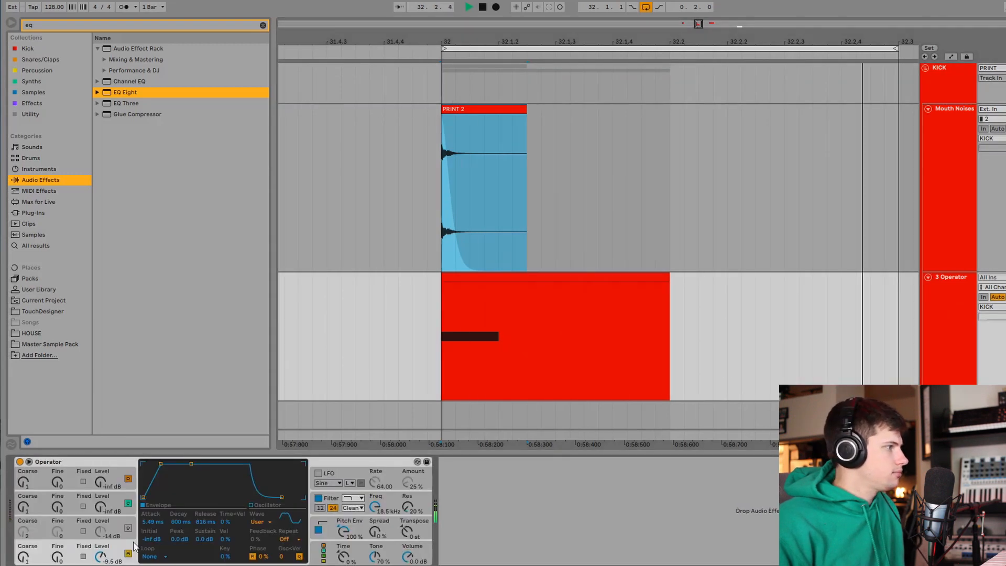
drag(203, 517, 202, 498)
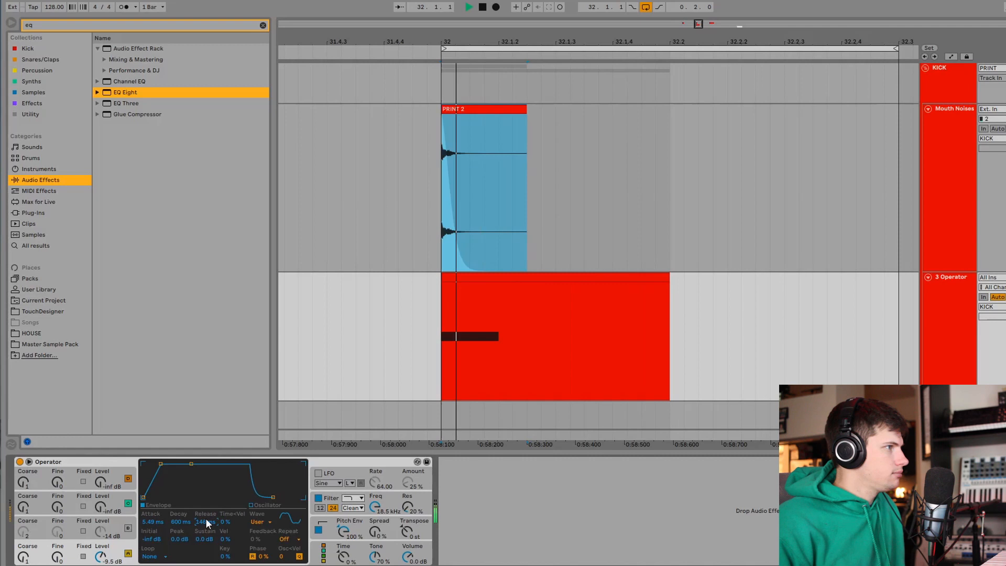
drag(189, 464, 186, 497)
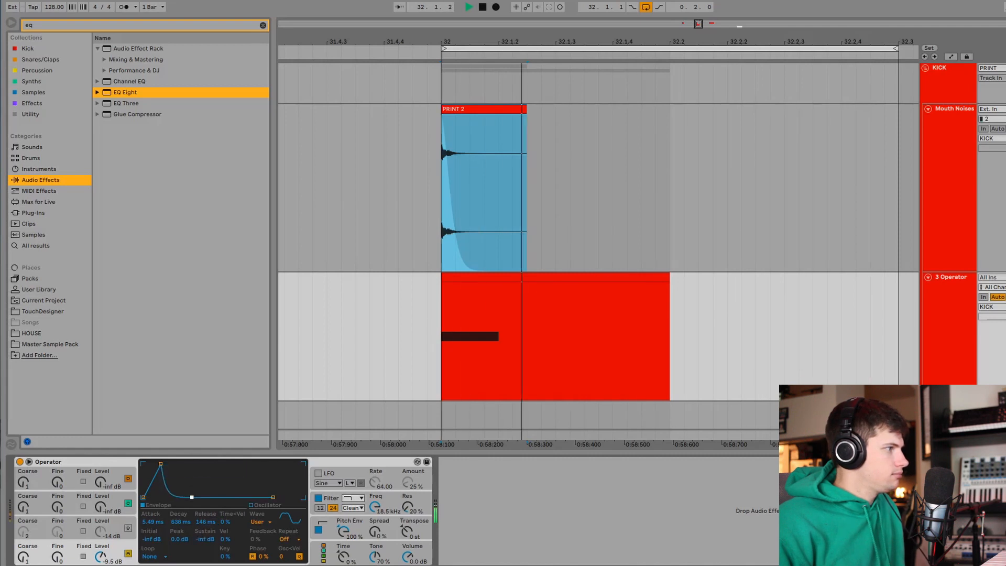
drag(186, 497, 190, 497)
key(space)
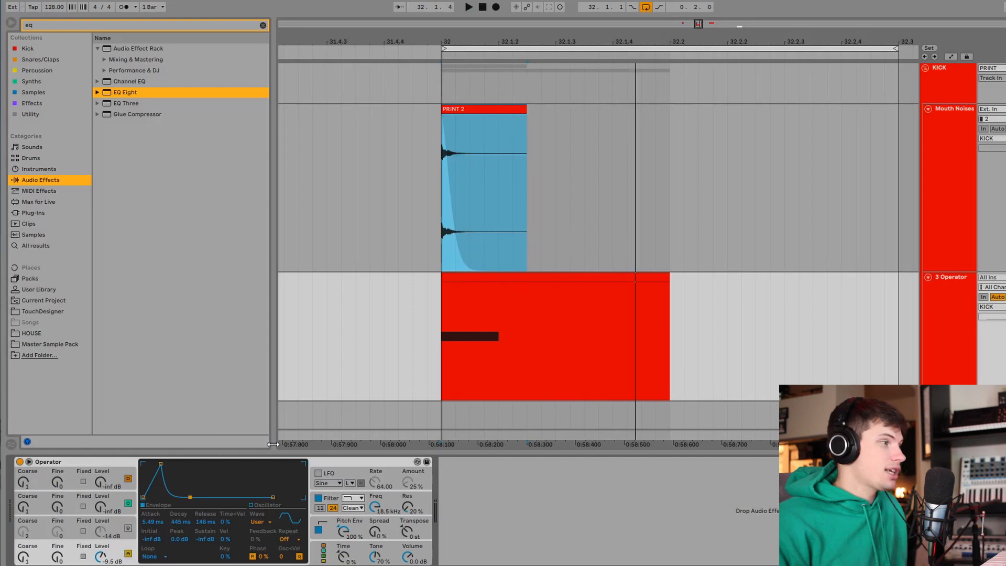
Step: Record the layered kick at bar 32 onto the PRINT track
drag(526, 44, 478, 21)
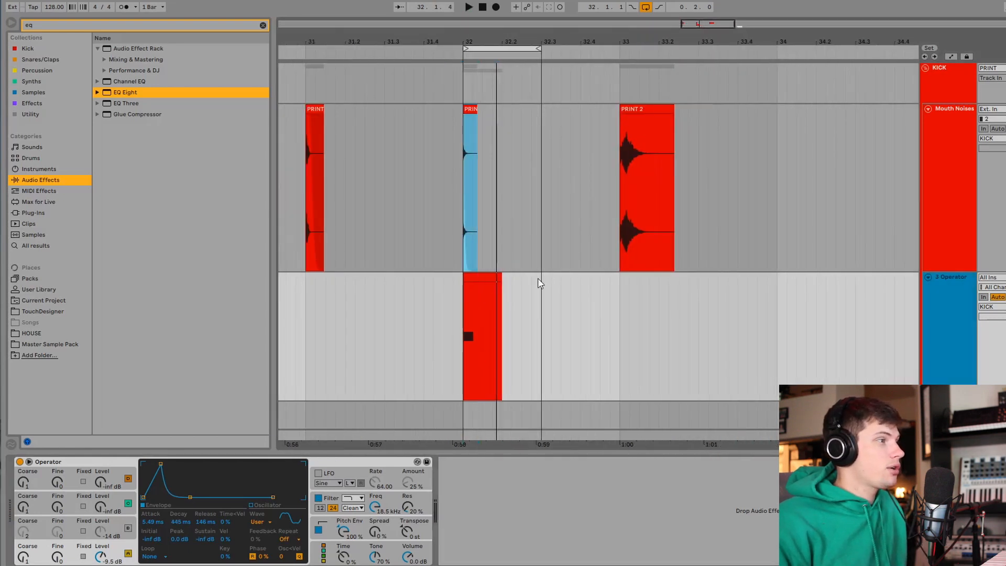
scroll(541, 283, down, 3)
drag(467, 355, 472, 354)
click(496, 8)
key(space)
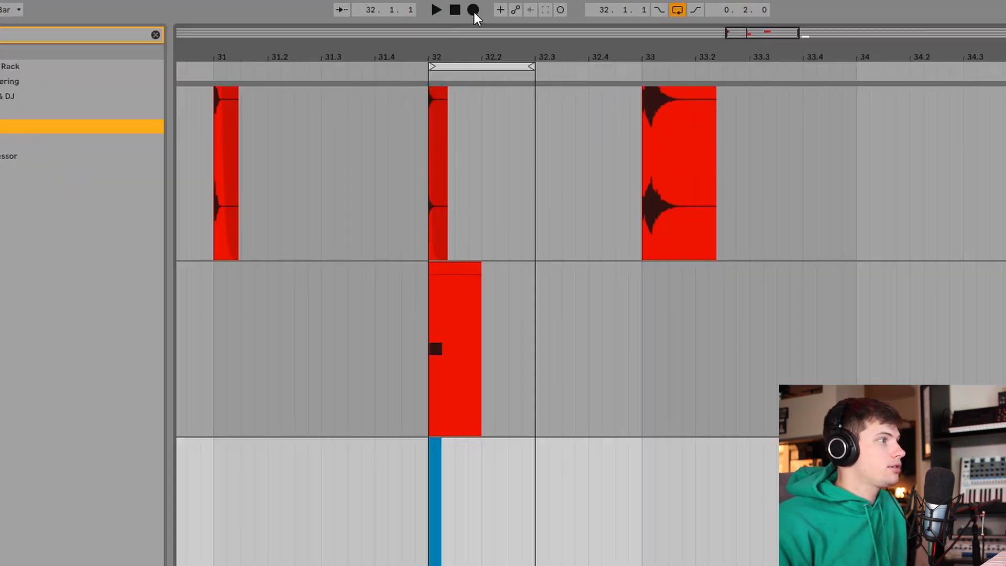
Step: Inspect the newly printed kick clip and move it from bar 32 further along the PRINT track, near the earlier print
drag(418, 49, 434, 128)
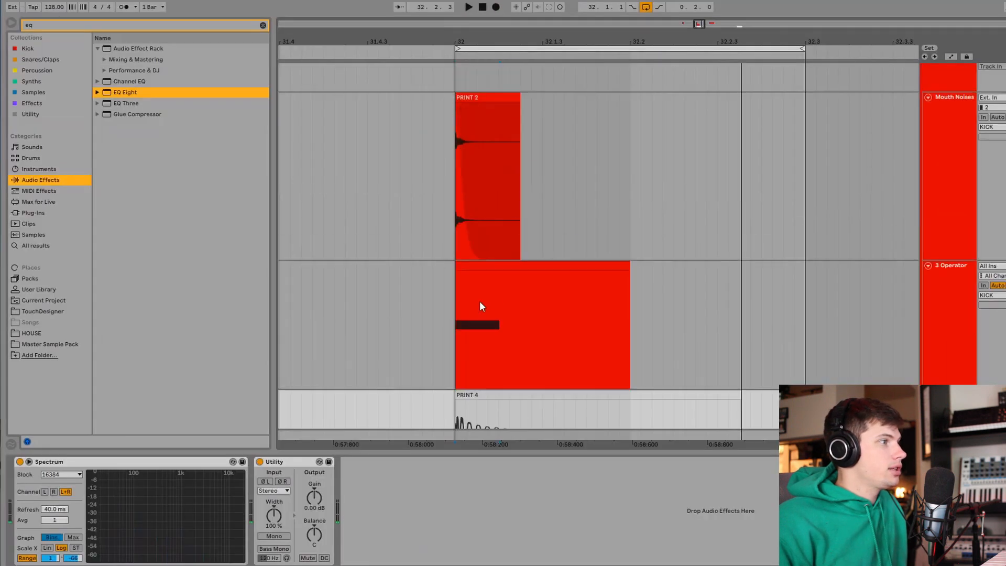
scroll(450, 404, down, 2)
drag(700, 41, 644, 12)
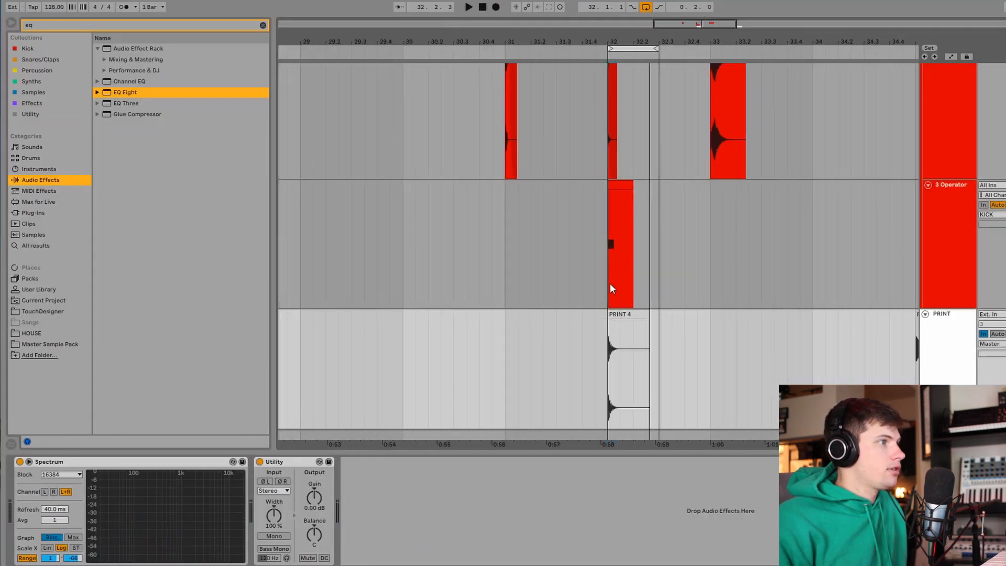
drag(620, 314, 885, 334)
Step: Set Operator oscillator A's envelope to 2.38 s decay, 0.0 dB sustain and 579 ms release
drag(620, 37, 622, 115)
drag(338, 403, 349, 342)
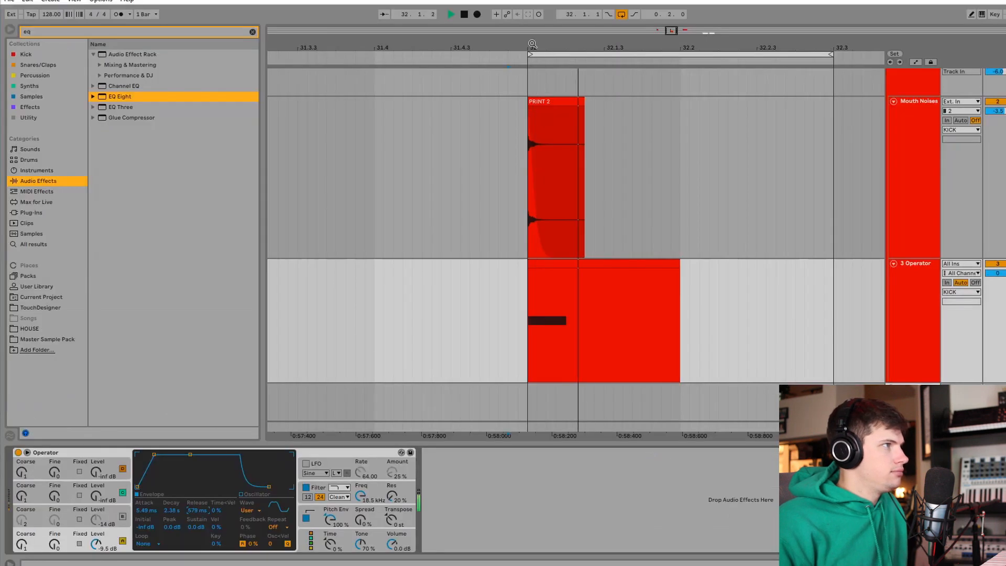
Step: Trim the mouth noise clip to end before the Operator note does and readjust its fade-out curve
drag(530, 43, 530, 87)
drag(640, 106, 584, 106)
drag(546, 49, 542, 84)
mouse_move(565, 212)
mouse_down()
mouse_move(573, 191)
mouse_move(564, 201)
mouse_up()
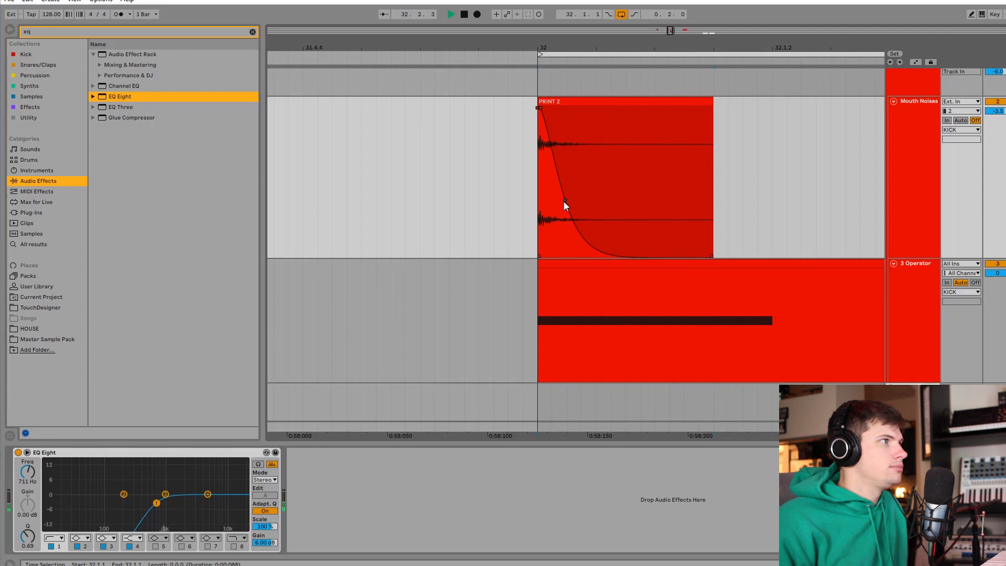
Step: Record the longer-decay kick variation at bar 32 onto the PRINT track
drag(553, 41, 455, 27)
scroll(458, 246, down, 2)
click(451, 325)
key(F9)
key(space)
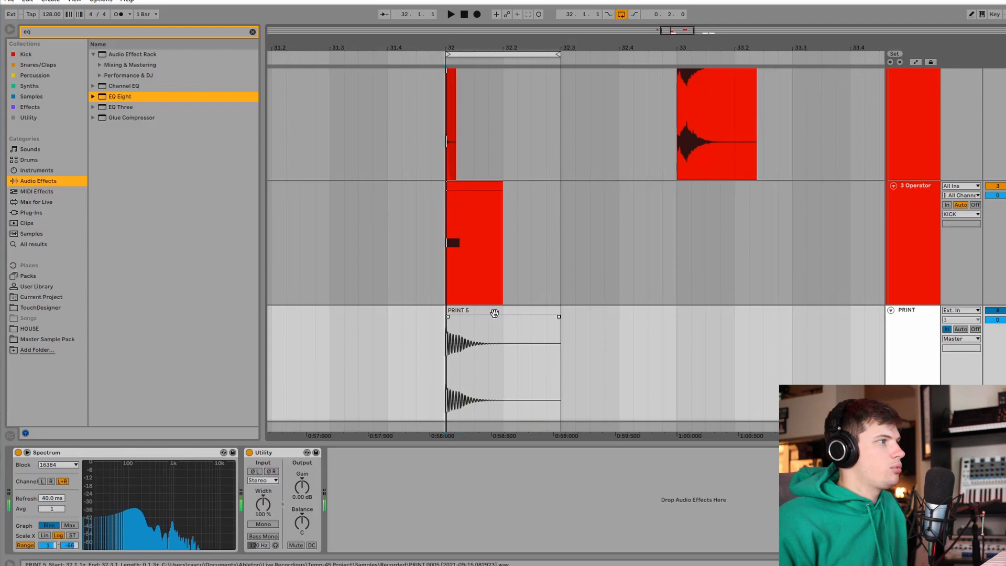
Step: Move the new kick recording away from bar 32 to a later spot on the PRINT track
click(448, 315)
drag(447, 315, 797, 357)
drag(797, 49, 682, 16)
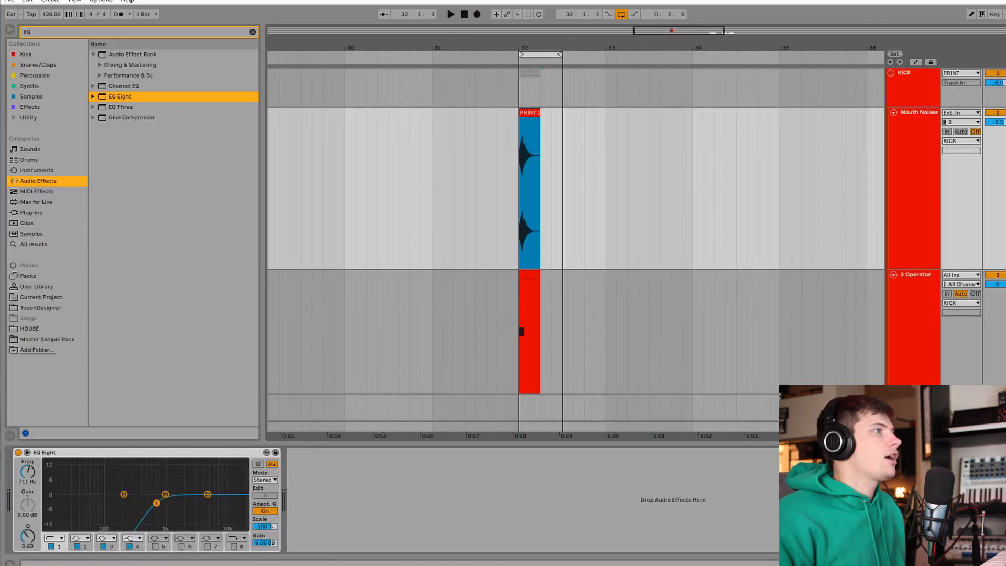
Step: Enlarge the Mouth Noises track and audition the untrimmed mouth noise clip at bar 32
drag(516, 49, 498, 150)
click(998, 112)
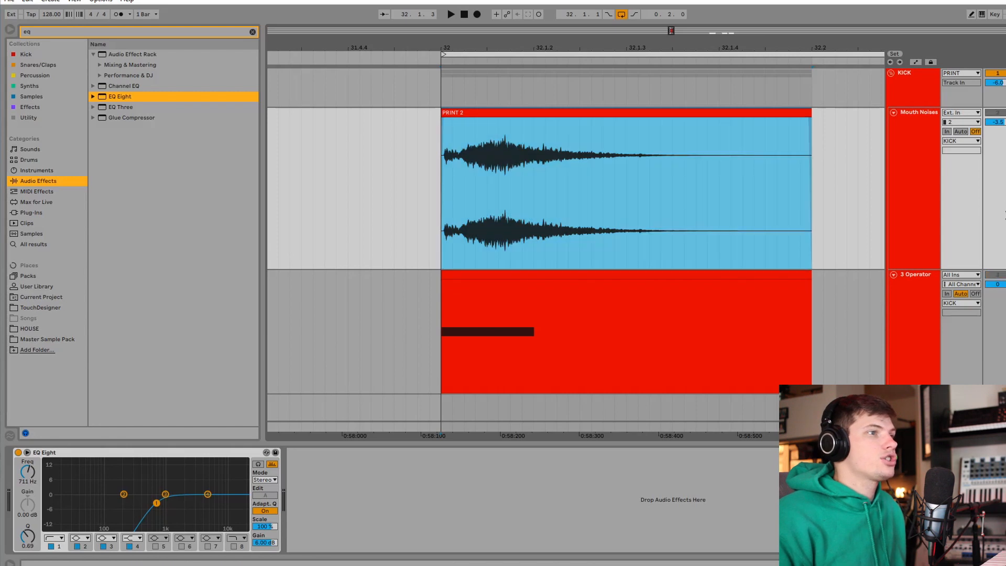
scroll(718, 160, up, 3)
click(564, 116)
key(space)
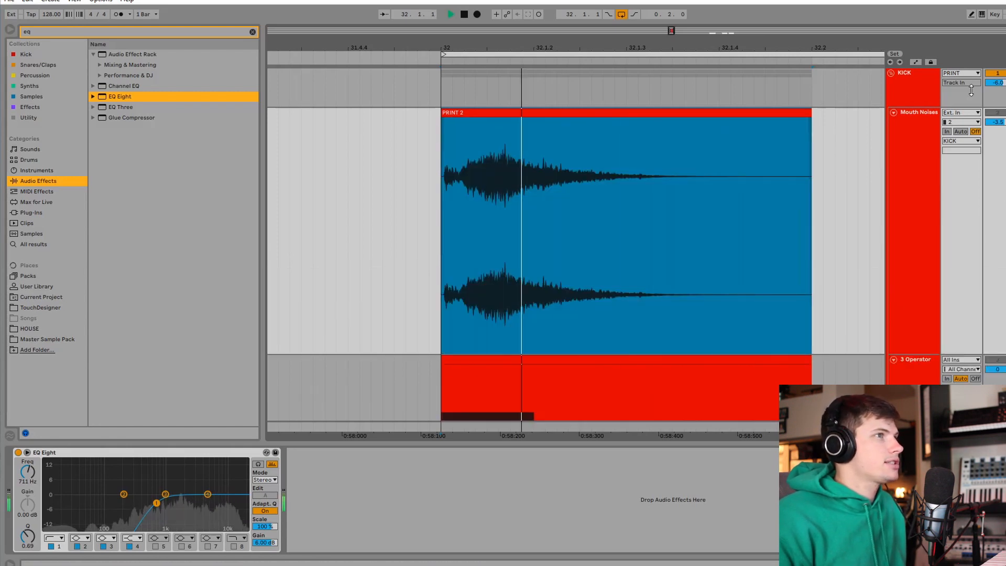
key(space)
click(906, 93)
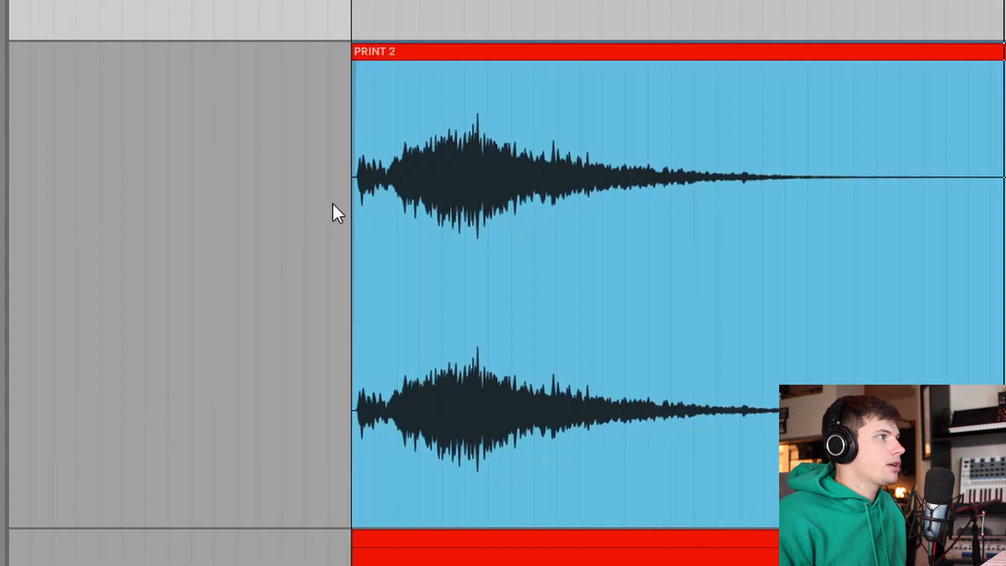
Step: Cut the mouth noise clip down to its short opening transient by deleting the rest of the sound
click(475, 162)
mouse_move(474, 162)
mouse_down()
mouse_move(604, 185)
mouse_move(721, 174)
mouse_up()
key(Delete)
drag(854, 446, 1003, 446)
Step: Shorten the trimmed mouth noise clip's fade-in and add a curved fade-out starting near the beginning
drag(346, 2, 346, 29)
drag(400, 64, 378, 54)
mouse_move(439, 59)
mouse_down()
mouse_move(906, 67)
mouse_move(446, 63)
mouse_up()
drag(586, 295, 540, 307)
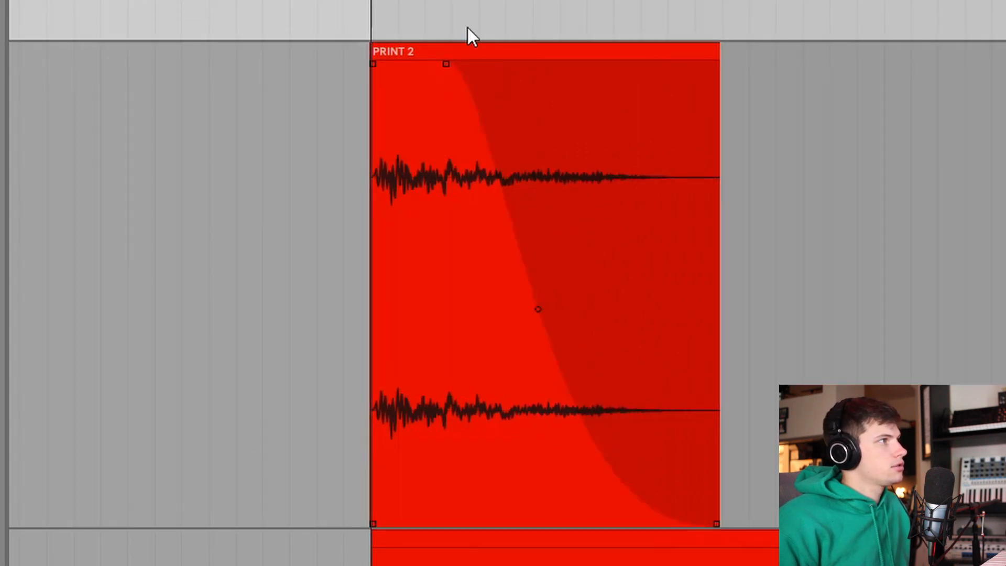
drag(446, 62, 410, 43)
Step: Reduce the height of the Mouth Noises and Operator tracks so the PRINT track fits in view
scroll(407, 64, down, 4)
drag(604, 383, 748, 348)
drag(970, 354, 1001, 216)
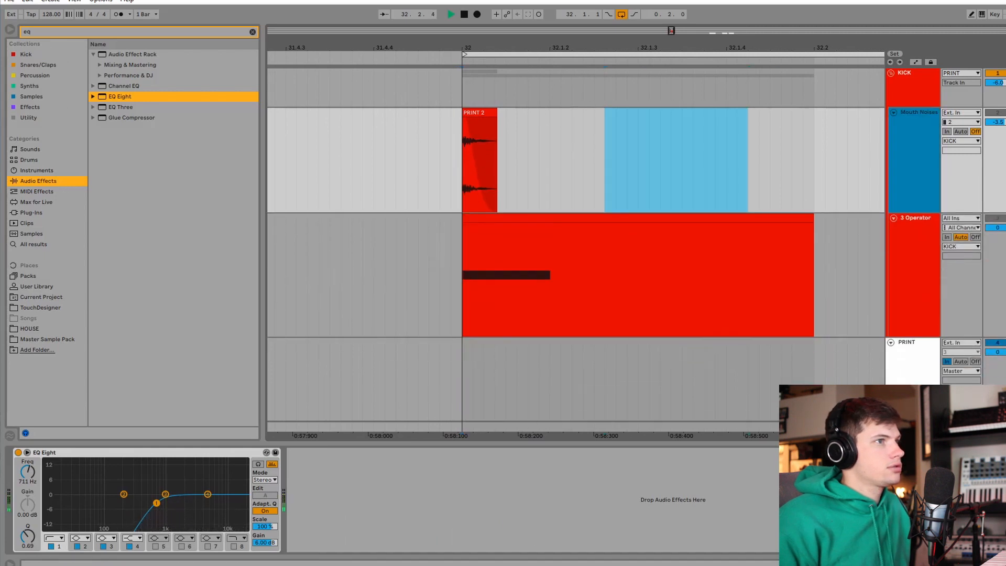
drag(1001, 337, 1003, 300)
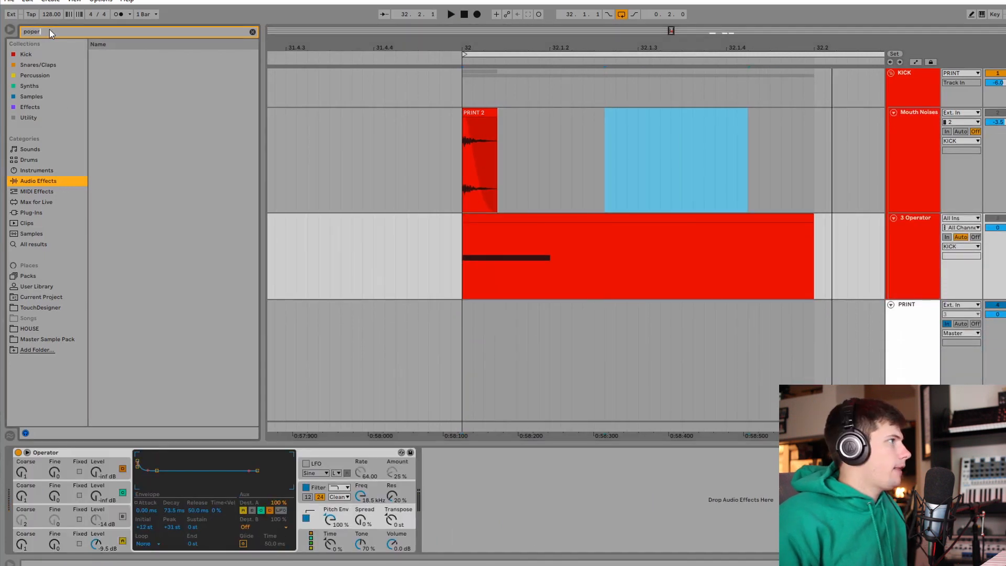
Step: Search the instruments for "oper" and load a fresh Operator onto the Operator track
drag(48, 30, 1, 30)
text(oper)
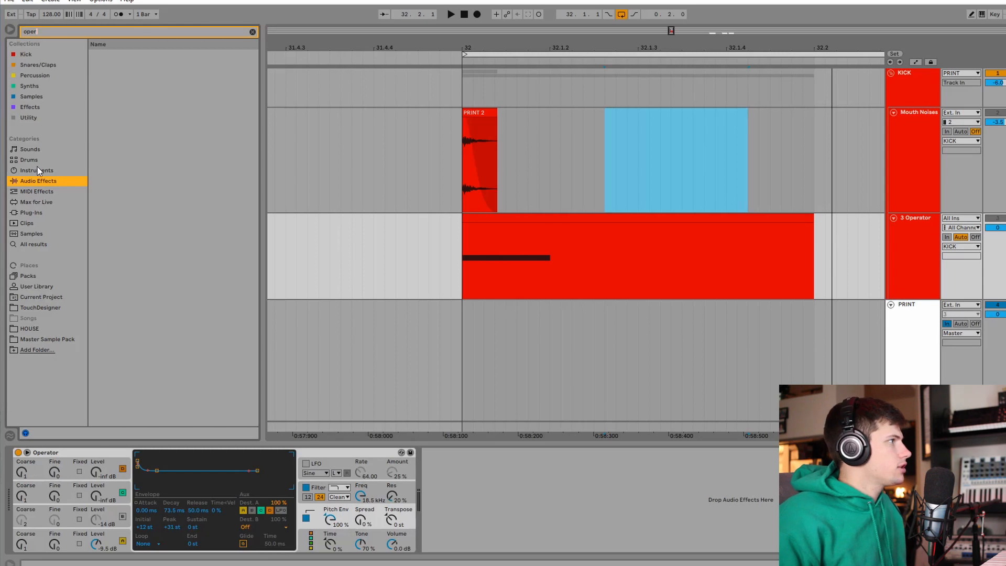
double_click(125, 65)
Step: Move the note in the Operator MIDI clip to G0, lower it two semitones and play the loop
double_click(485, 218)
drag(99, 432, 100, 395)
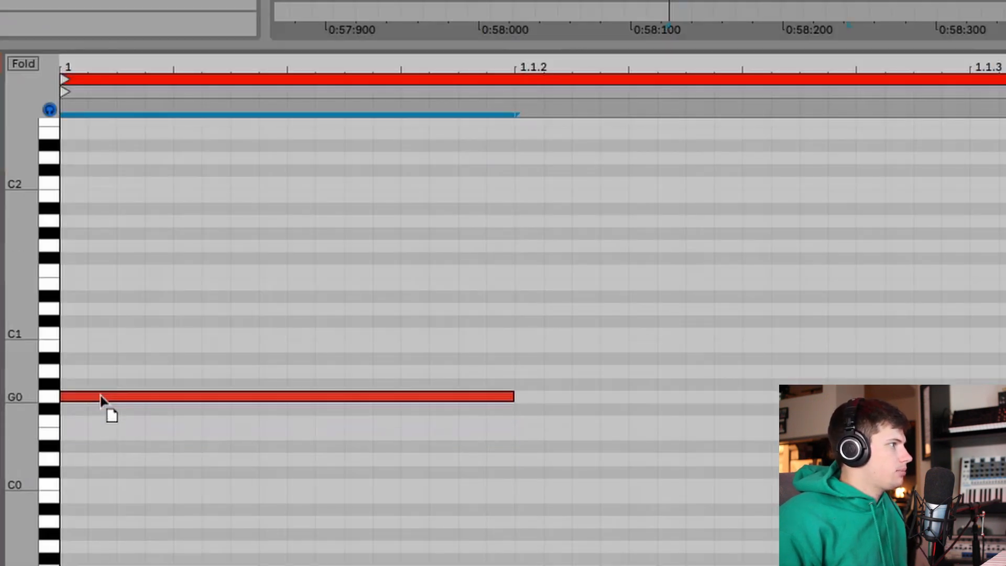
key(Down)
key(Down)
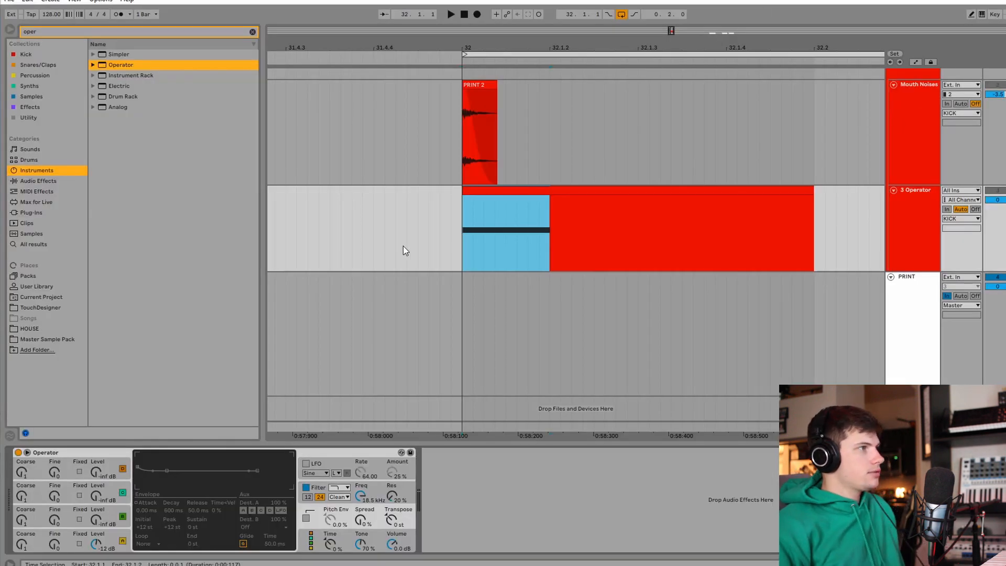
key(space)
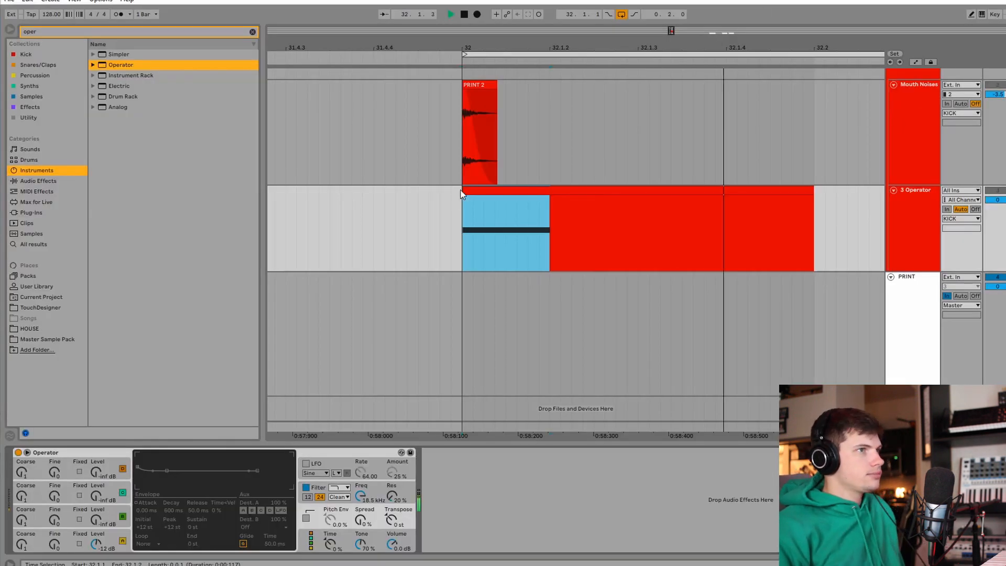
scroll(948, 119, up, 1)
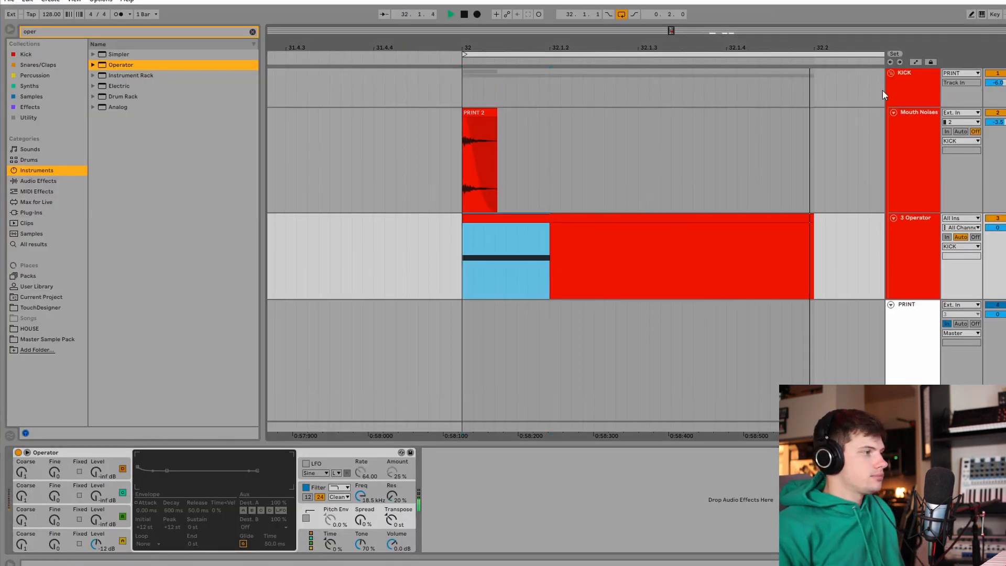
Step: Stop playback, set the new Operator's oscillator A attack to 7.31 ms and select the mouth noise clip
click(117, 538)
key(space)
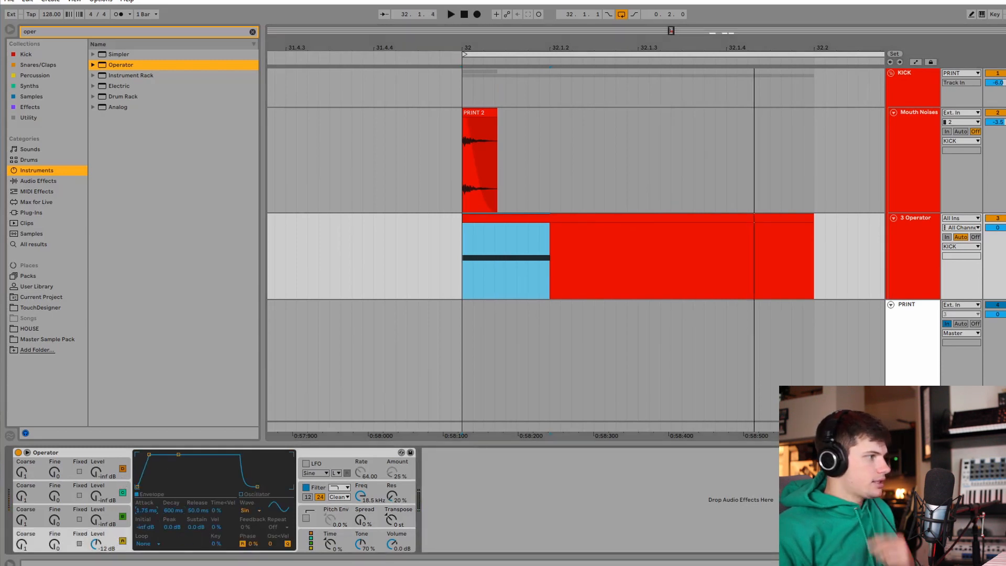
drag(146, 510, 147, 504)
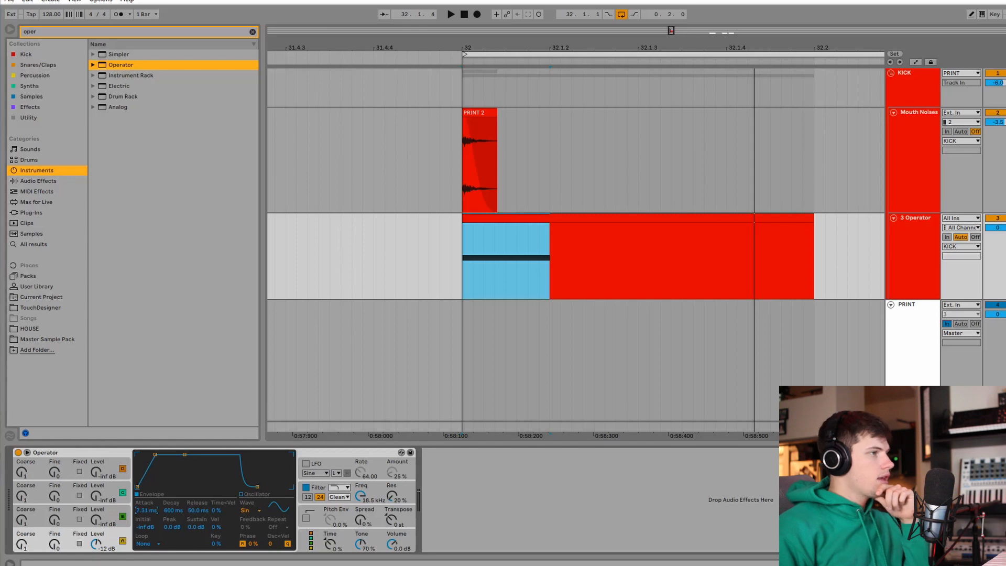
click(469, 141)
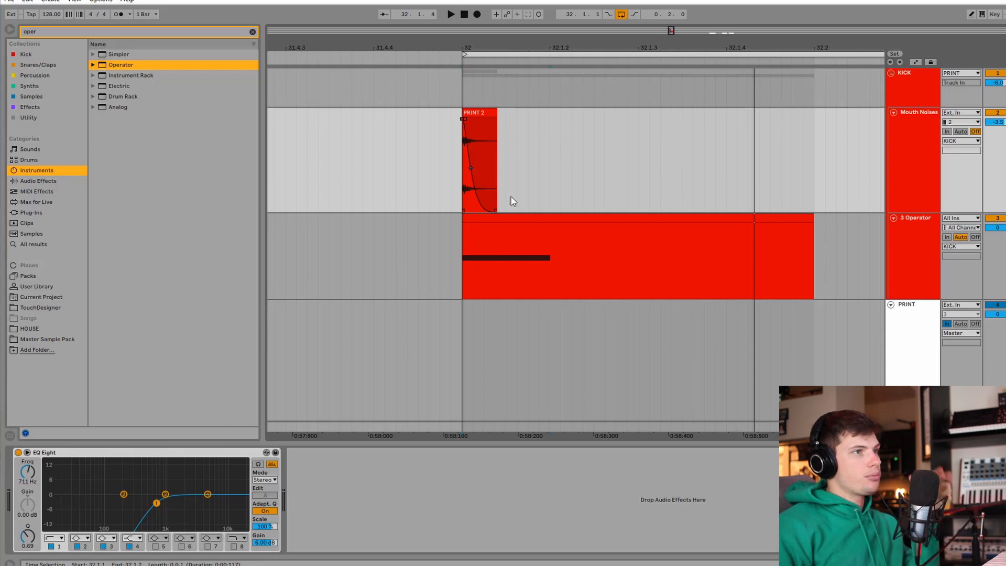
Step: Set the Operator's oscillator A attack to 9.72 ms and enable the pitch envelope with a +41 st peak and 73.5 ms decay
click(907, 241)
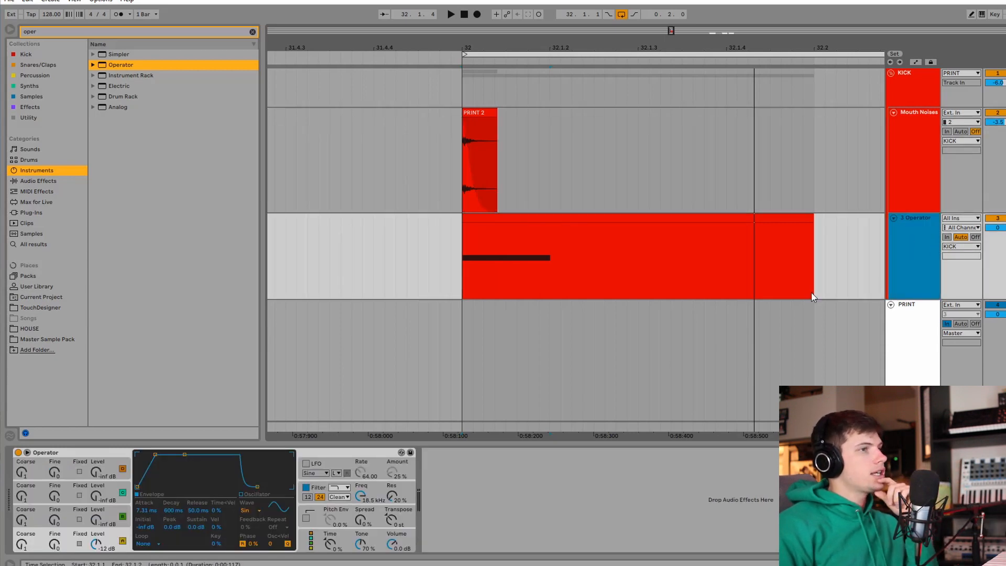
click(477, 285)
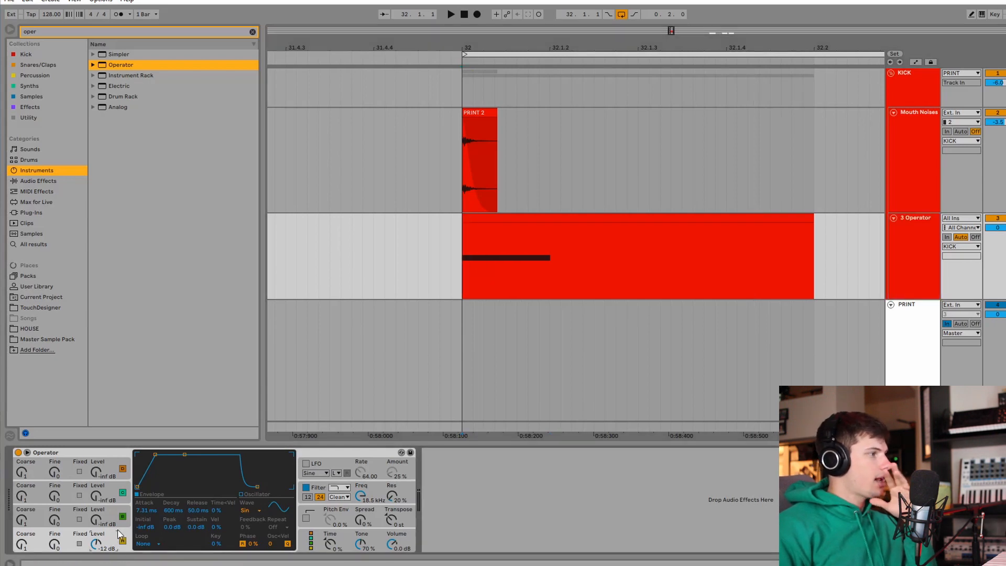
drag(148, 512, 148, 509)
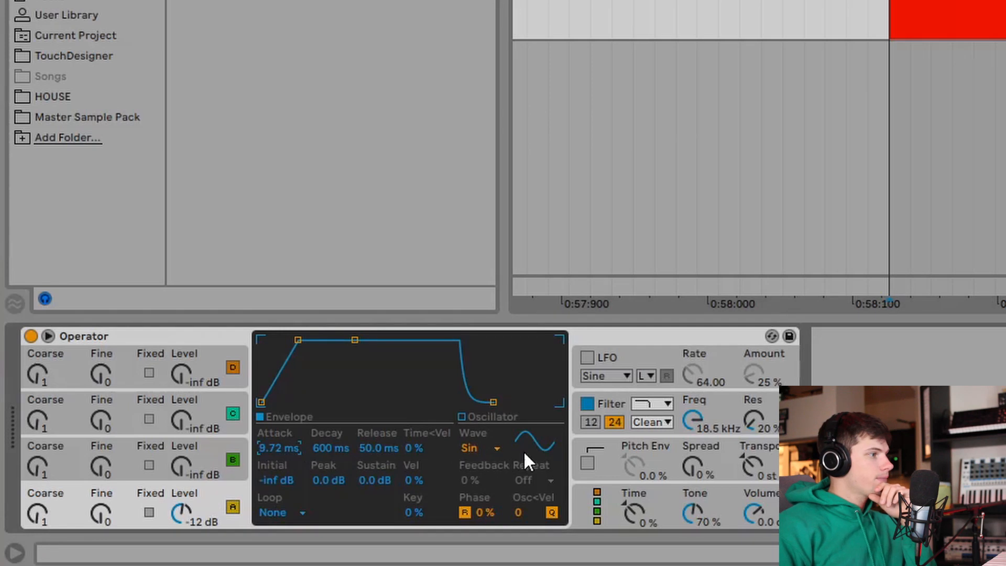
click(587, 463)
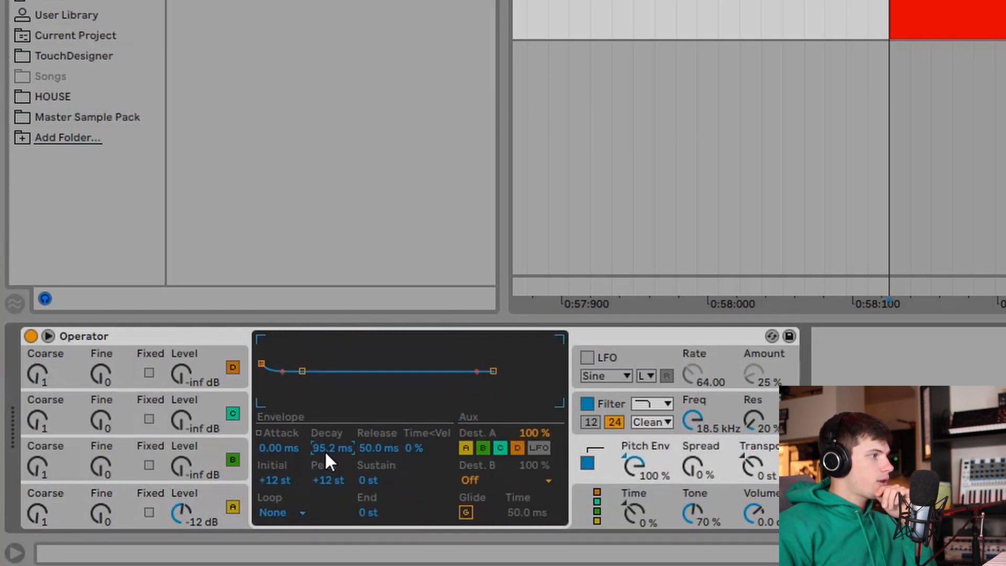
drag(331, 482, 331, 472)
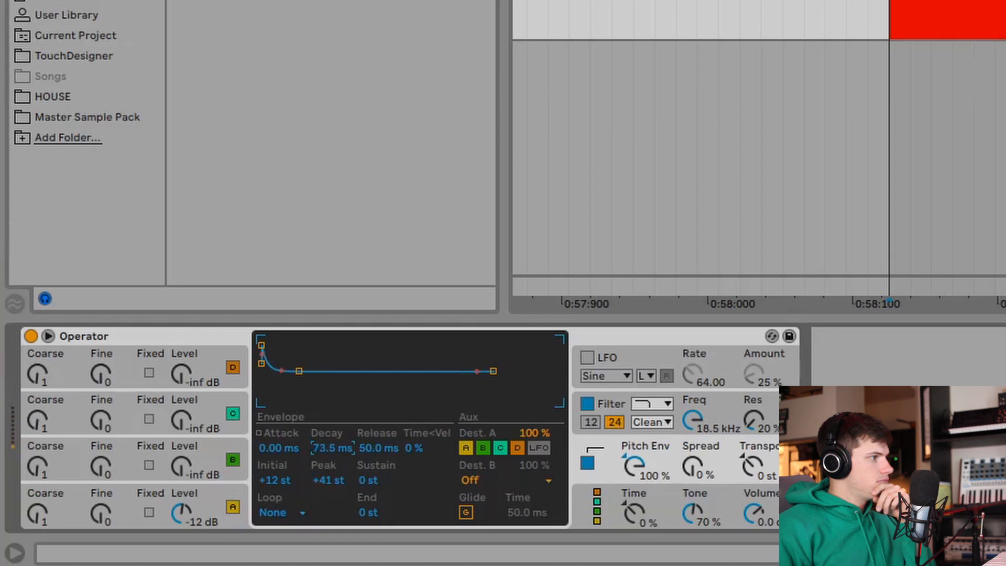
Step: Set oscillator A's release to 174 ms and change its waveform to Square D
click(231, 486)
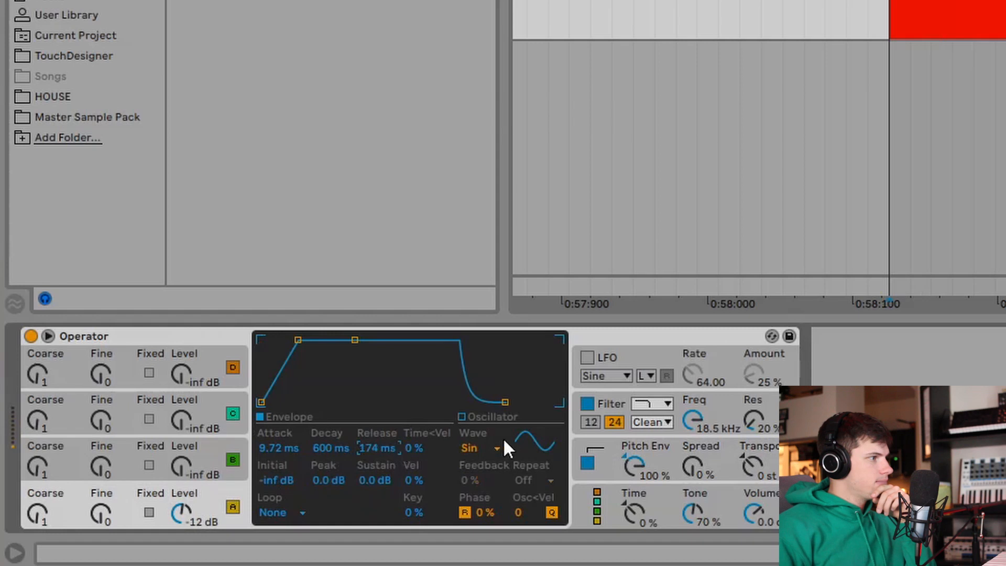
click(478, 429)
click(541, 373)
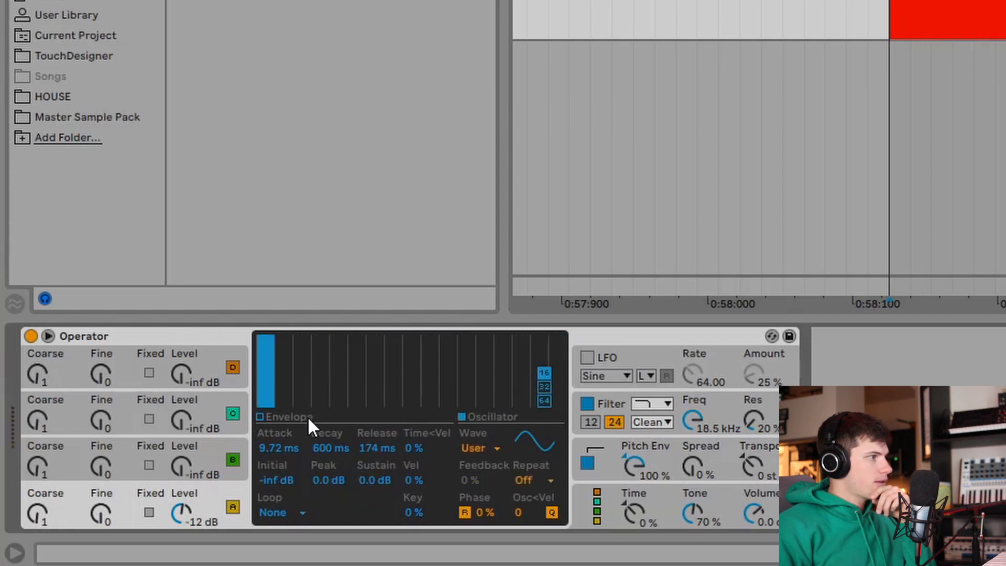
drag(309, 373, 449, 459)
click(475, 446)
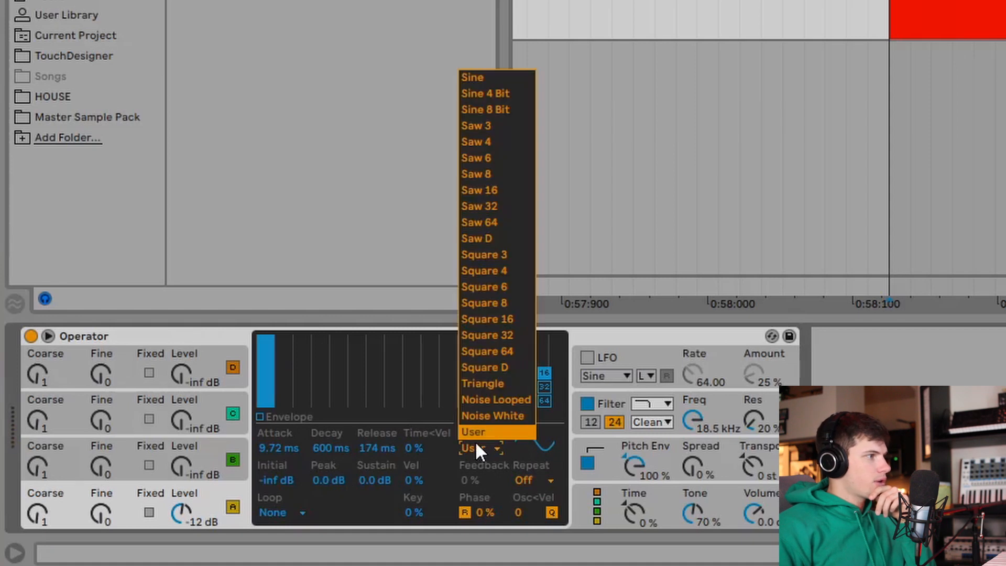
click(492, 367)
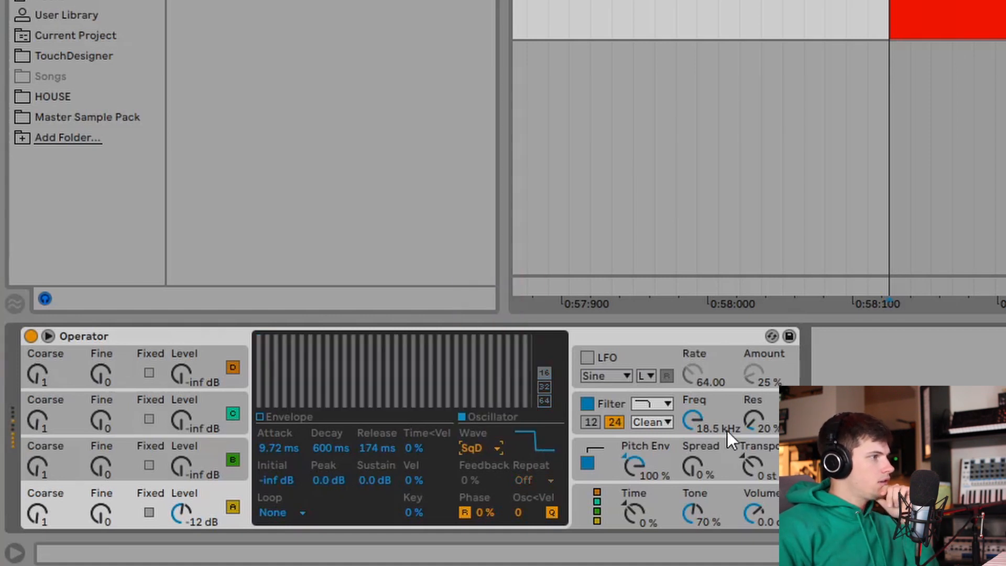
Step: Lower the Operator's filter frequency to 102 Hz, with a 34 % envelope amount and a shortened filter envelope decay
click(728, 431)
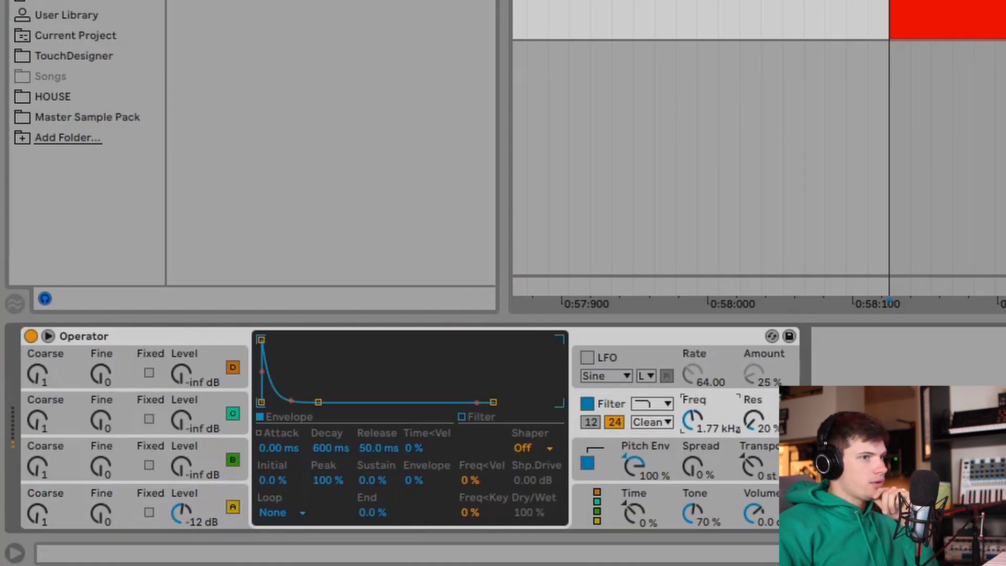
drag(727, 431, 727, 445)
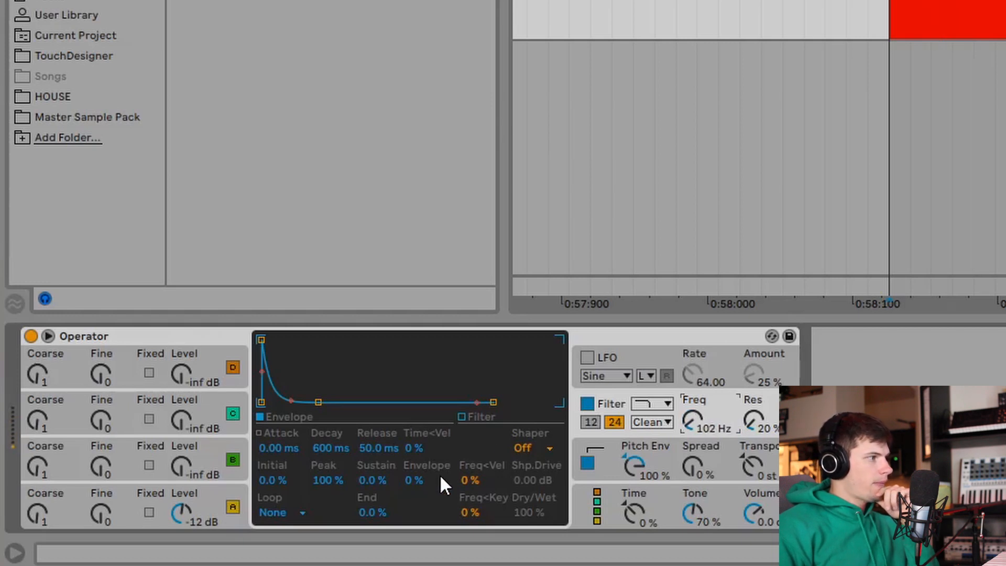
drag(419, 478, 419, 461)
drag(331, 448, 331, 461)
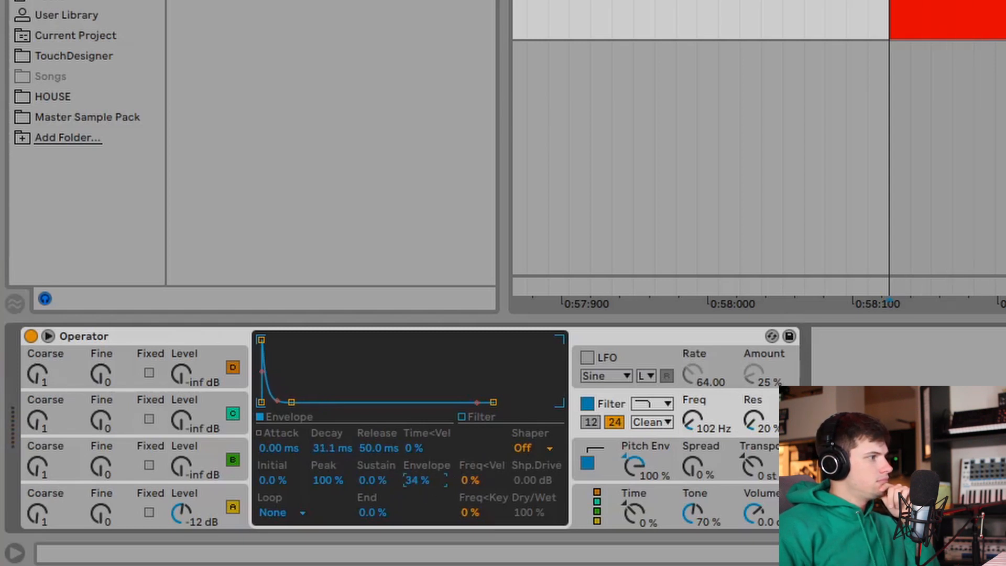
drag(331, 447, 332, 440)
click(248, 486)
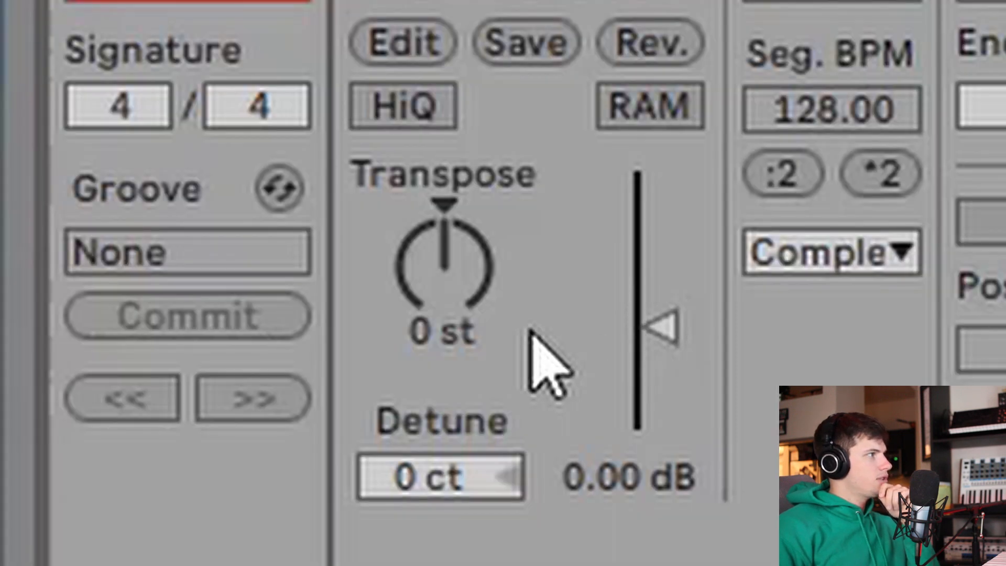
Step: Transpose the mouth noise clip down to -5 st
drag(532, 332, 533, 368)
drag(480, 294, 455, 302)
click(446, 207)
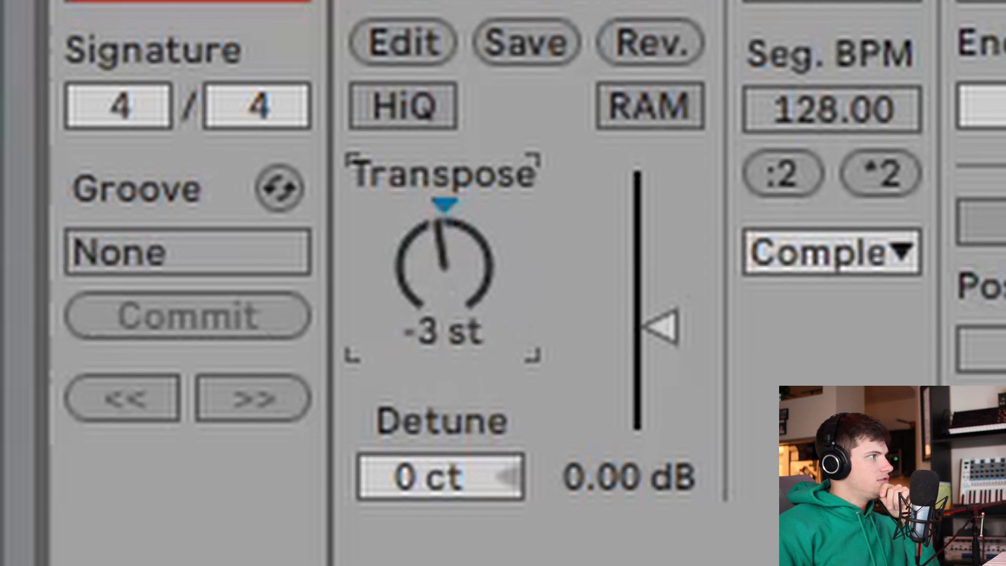
drag(444, 268, 444, 288)
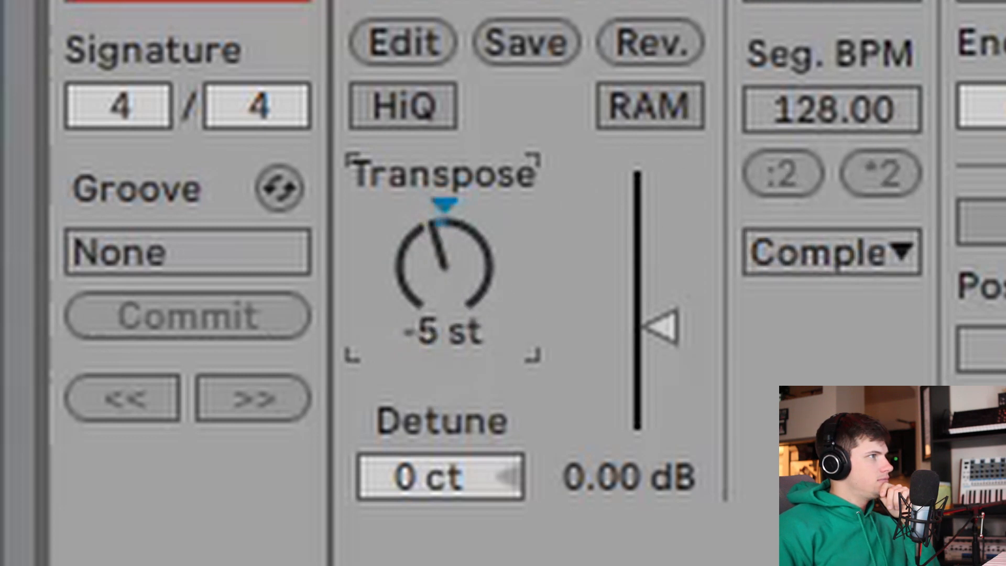
Step: Shift the mouth noise clip slightly earlier and delete the sliver that falls before bar 32
drag(443, 51, 438, 81)
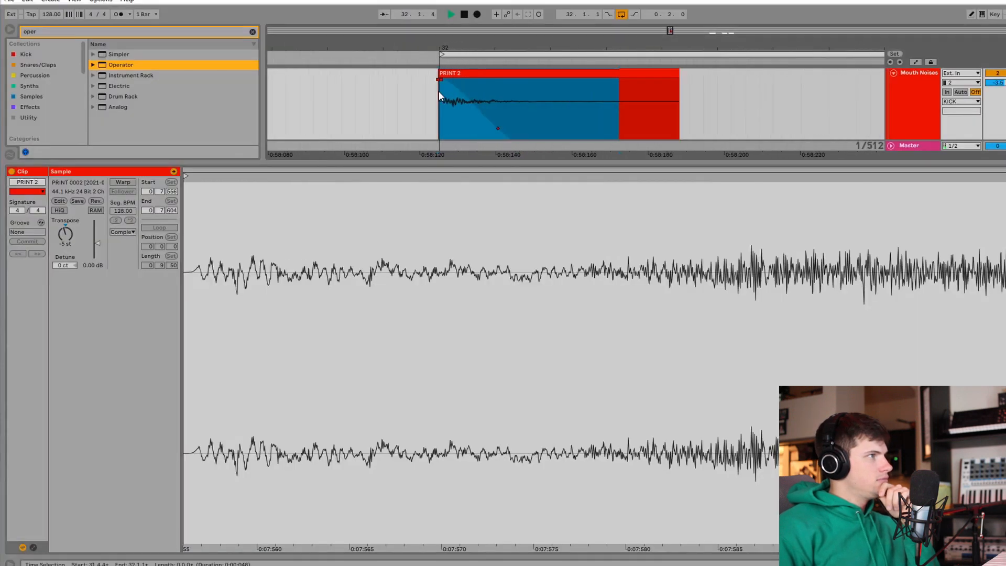
scroll(441, 92, up, 6)
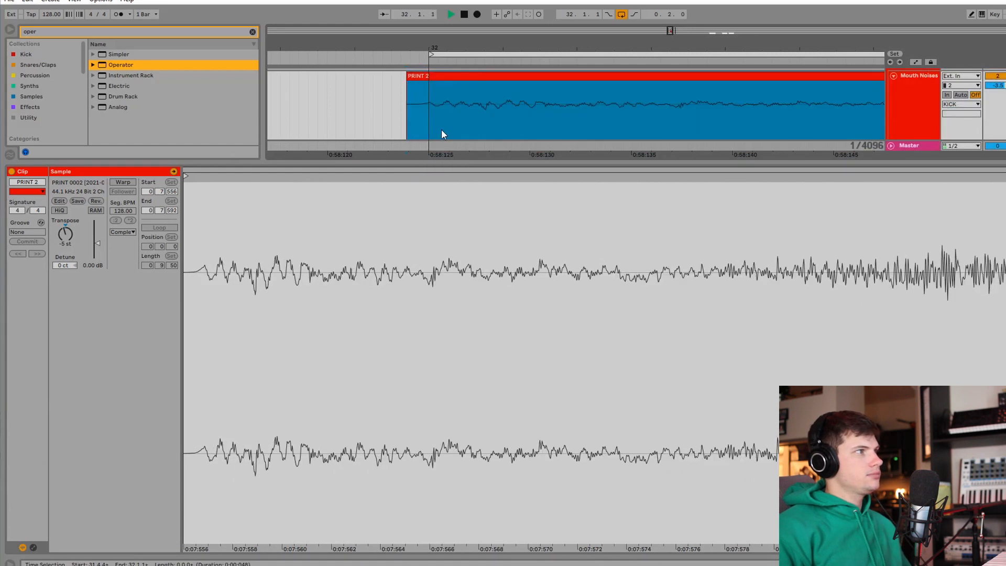
key(ctrl+alt+l)
drag(475, 51, 292, 30)
key(space)
drag(724, 135, 253, 136)
key(Delete)
Step: Play the kick loop and lower the Mouth Noises track volume to about -5 dB
key(space)
drag(289, 46, 472, 40)
drag(535, 164, 510, 196)
drag(493, 48, 504, 80)
drag(1002, 129, 1002, 138)
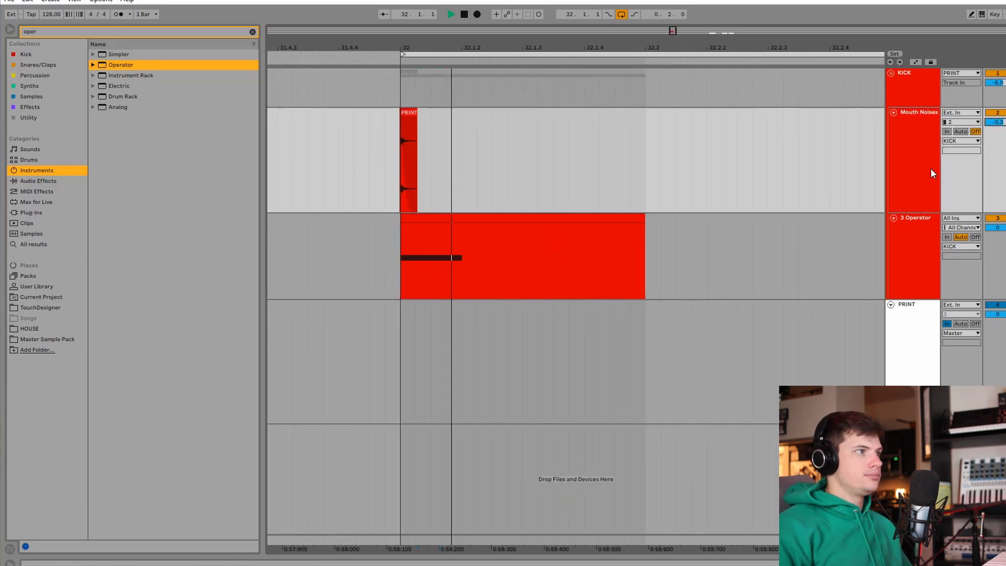
click(395, 322)
click(478, 15)
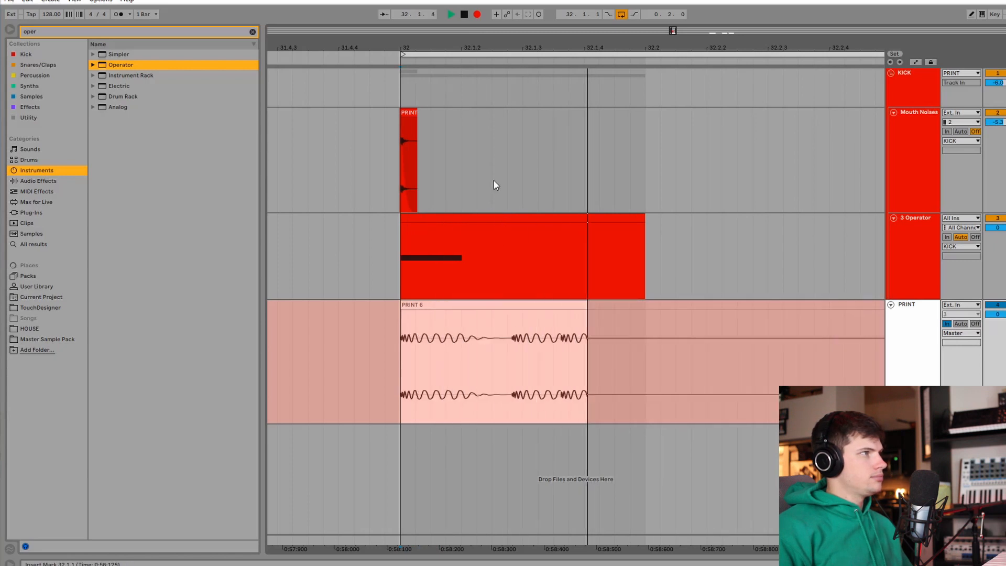
key(space)
drag(506, 50, 407, 31)
drag(357, 342, 612, 362)
Step: Toggle the first effect on the KICK group and play the loop to check the kick
click(917, 97)
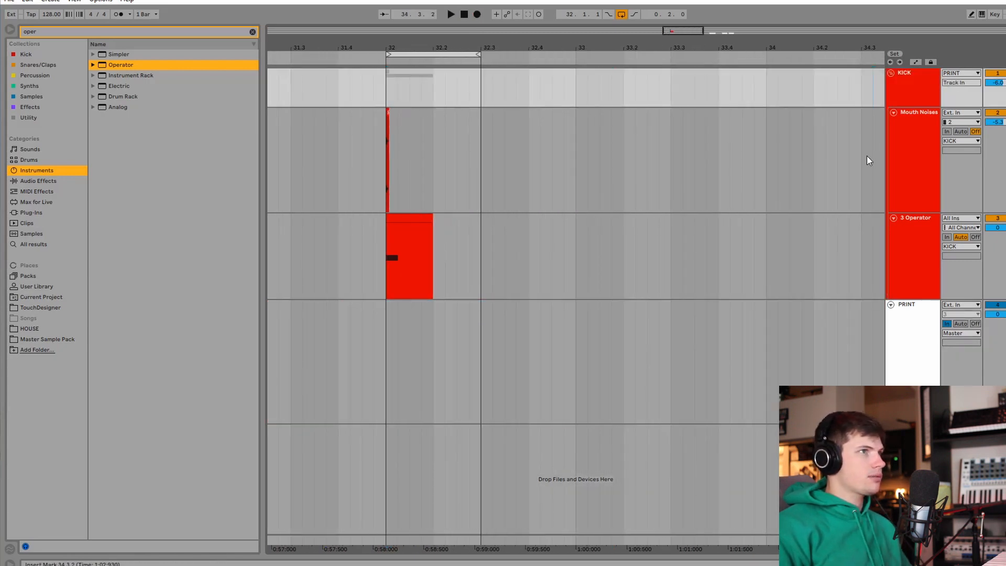
key(ctrl+alt+l)
click(19, 453)
key(space)
key(space)
click(375, 174)
key(space)
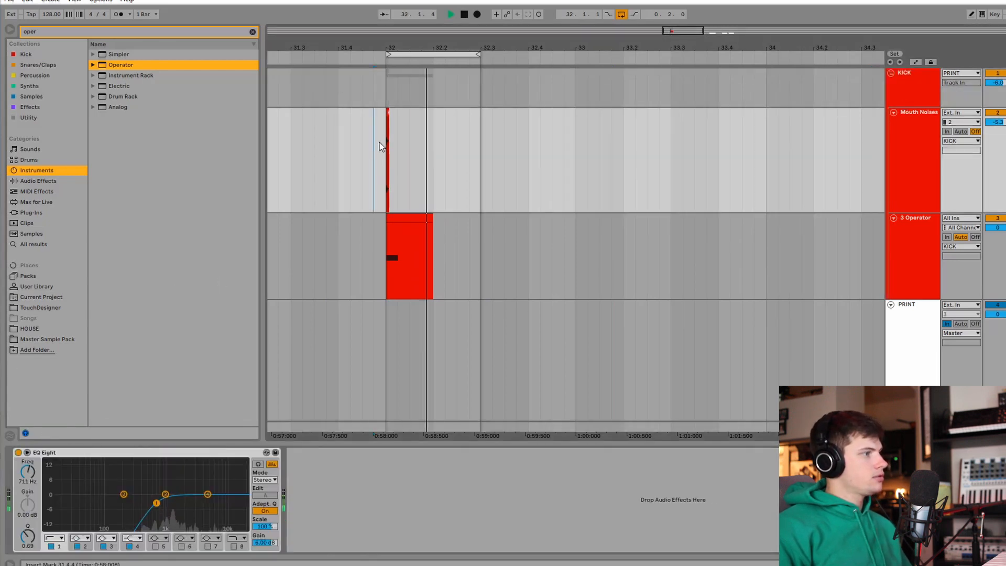
Step: Record the kick onto the PRINT track from bar 32 and move the recorded audio to 33.3
click(391, 315)
key(F9)
key(space)
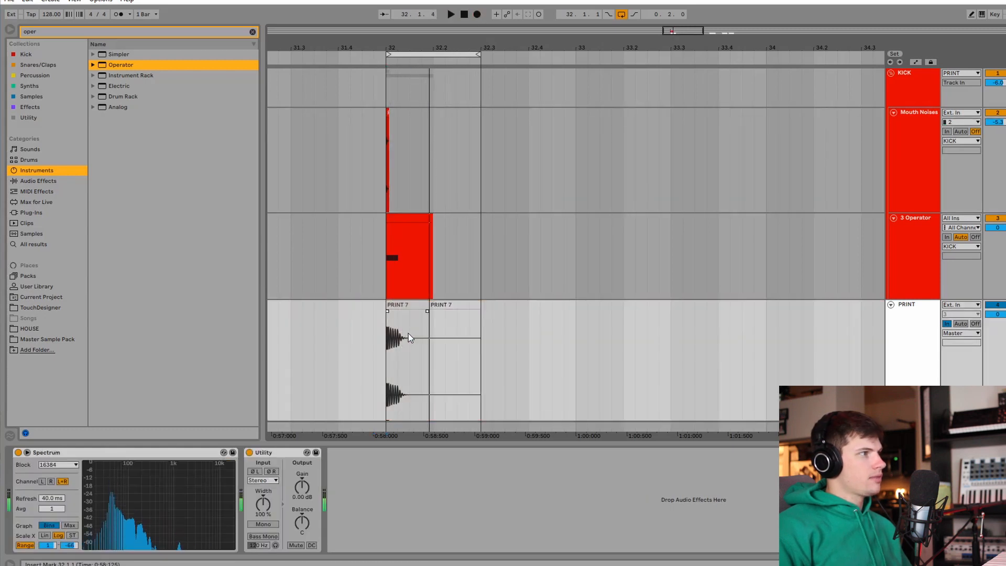
click(433, 307)
drag(433, 307, 681, 292)
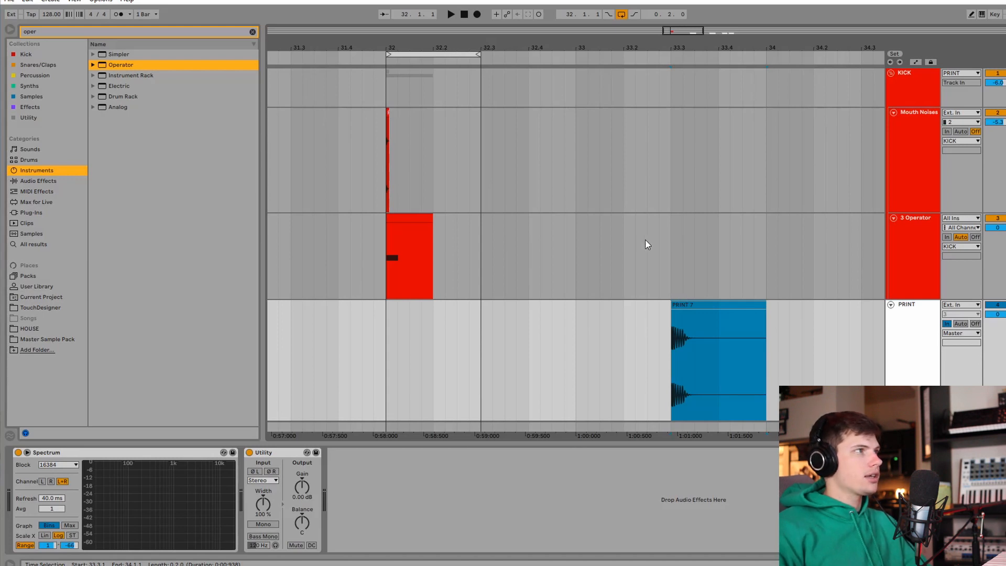
Step: Place the PRINT 7 clip at 35.3 between the earlier prints and set the PRINT track's monitoring to Auto
drag(579, 48, 481, 46)
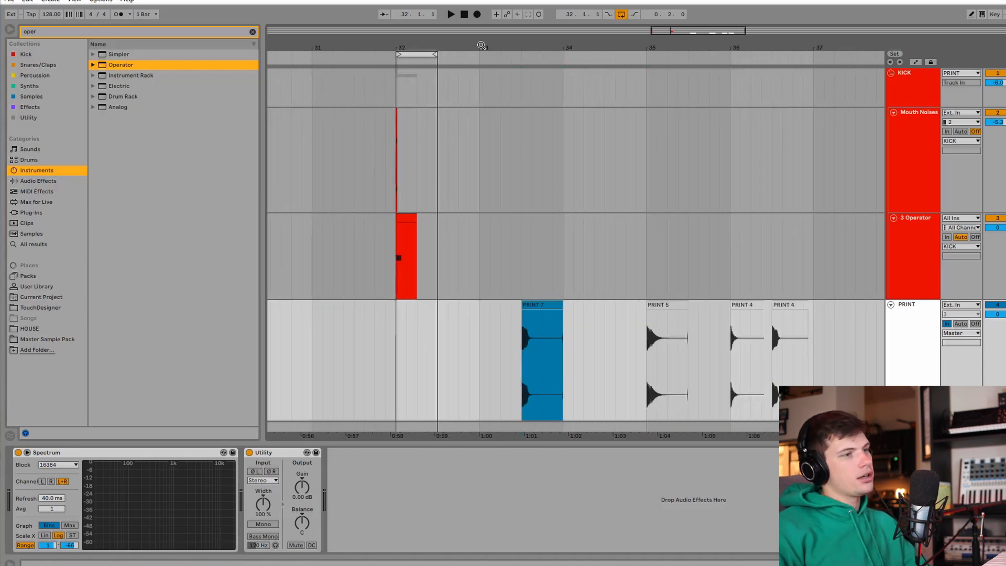
click(481, 45)
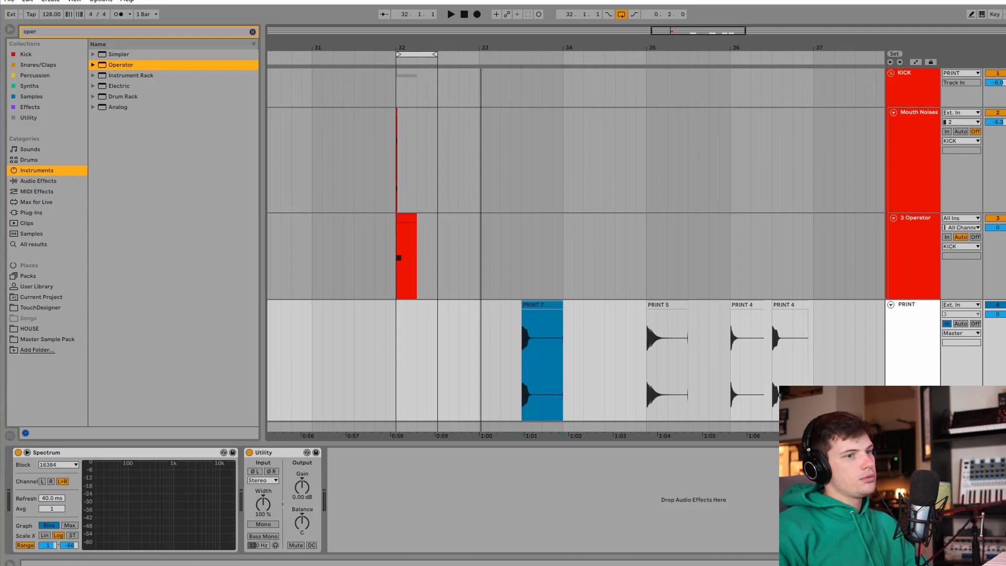
click(481, 46)
drag(414, 46, 414, 84)
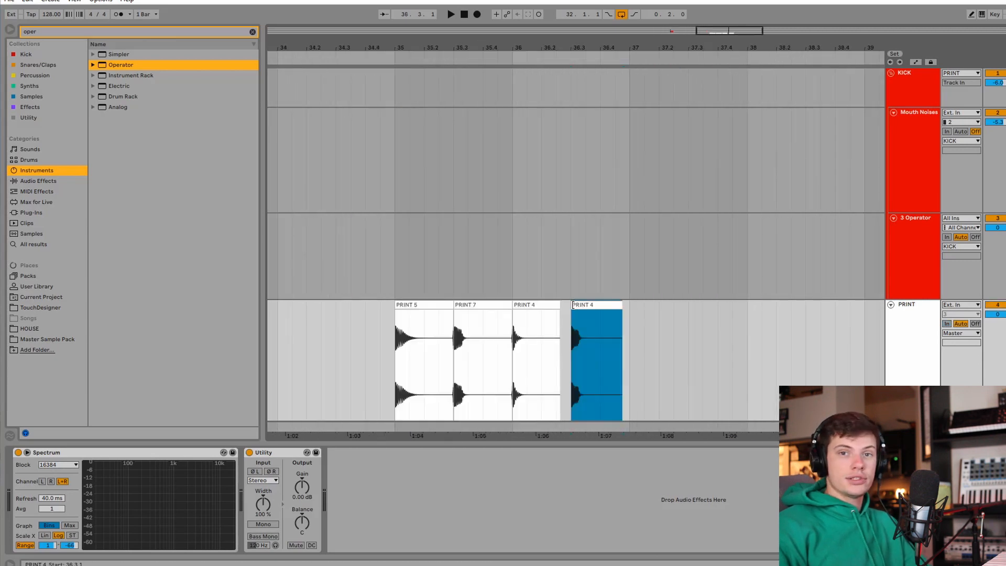
Step: Play the row of printed kicks from bar 35 to compare them
click(386, 341)
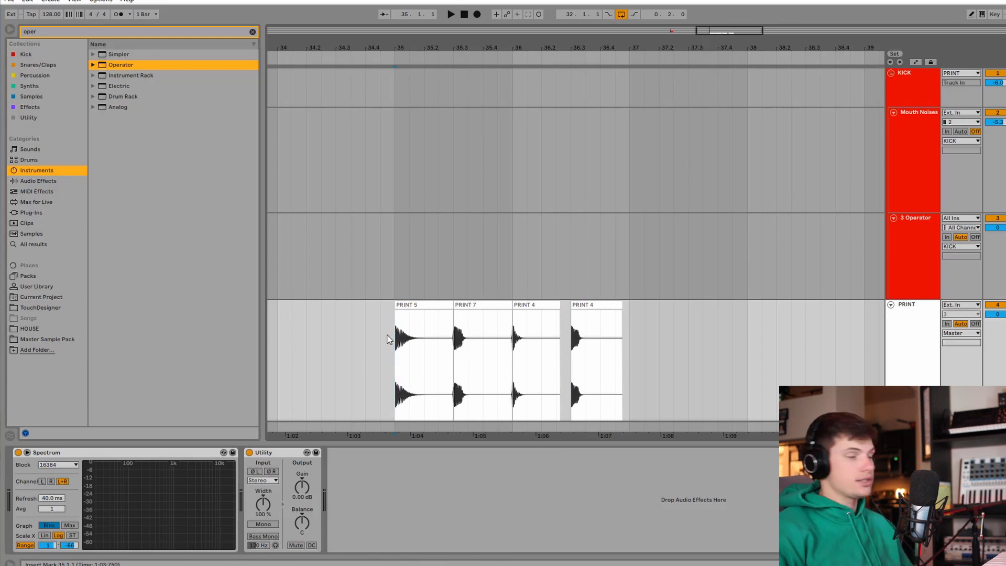
key(space)
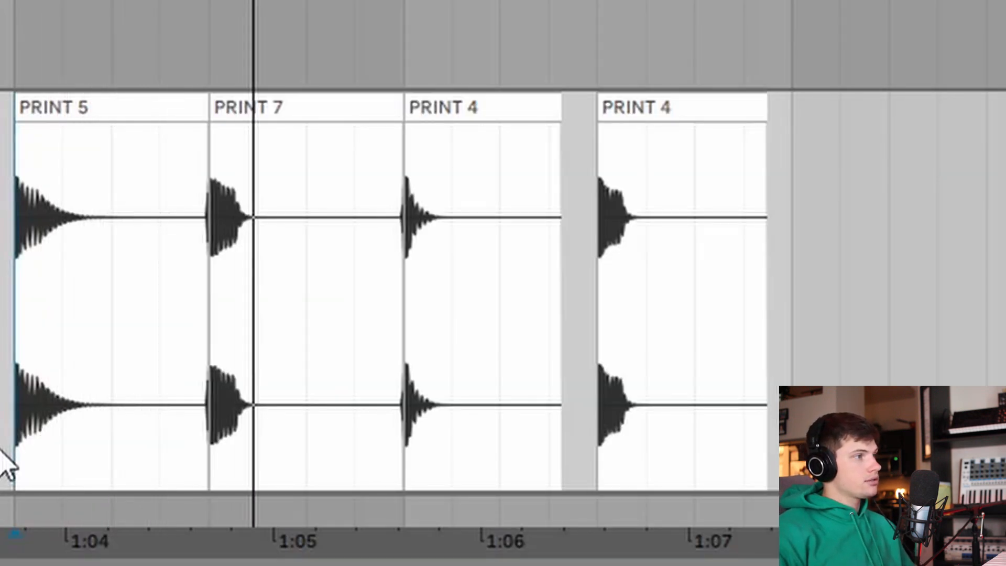